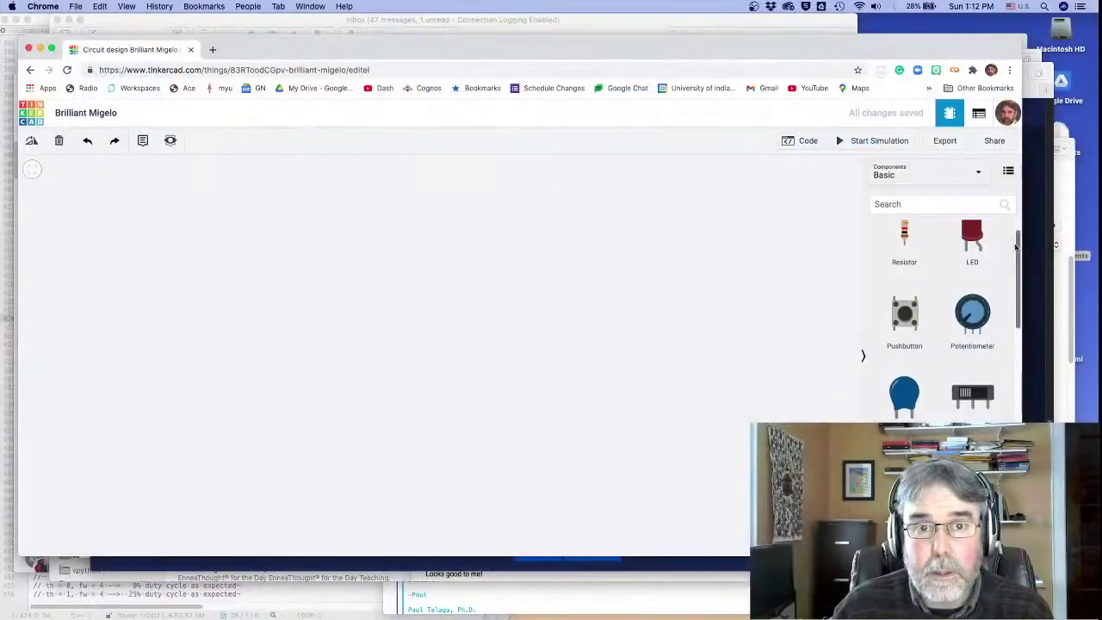
Place an Arduino Uno R3 board in the empty circuit and shift it so that both pin headers are fully visible
left_click_drag(1017, 247, 1000, 331)
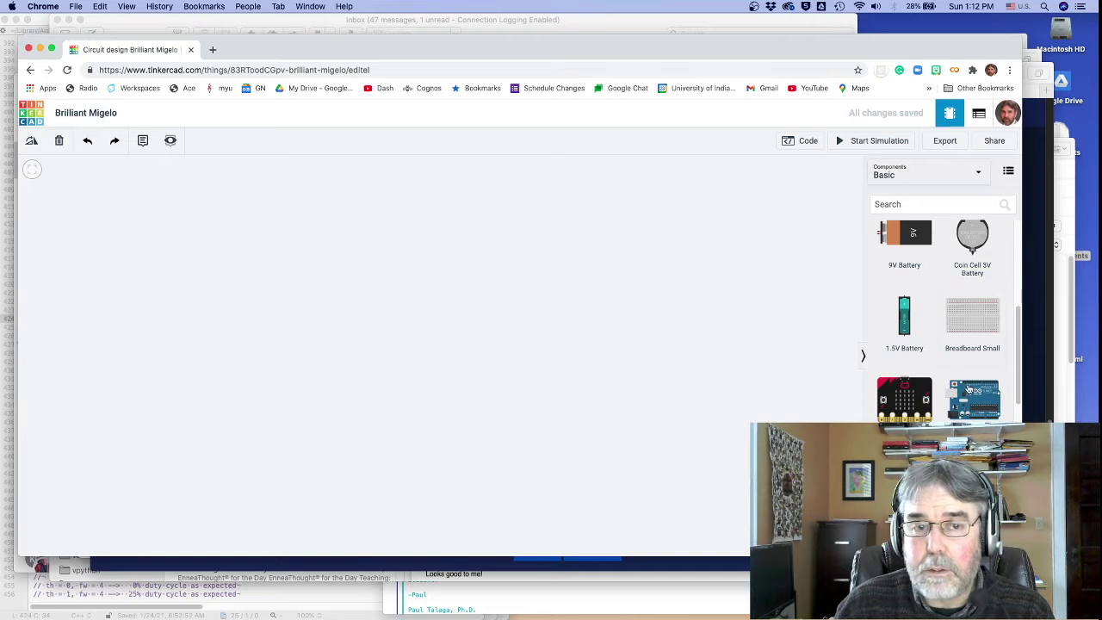
left_click_drag(973, 397, 850, 361)
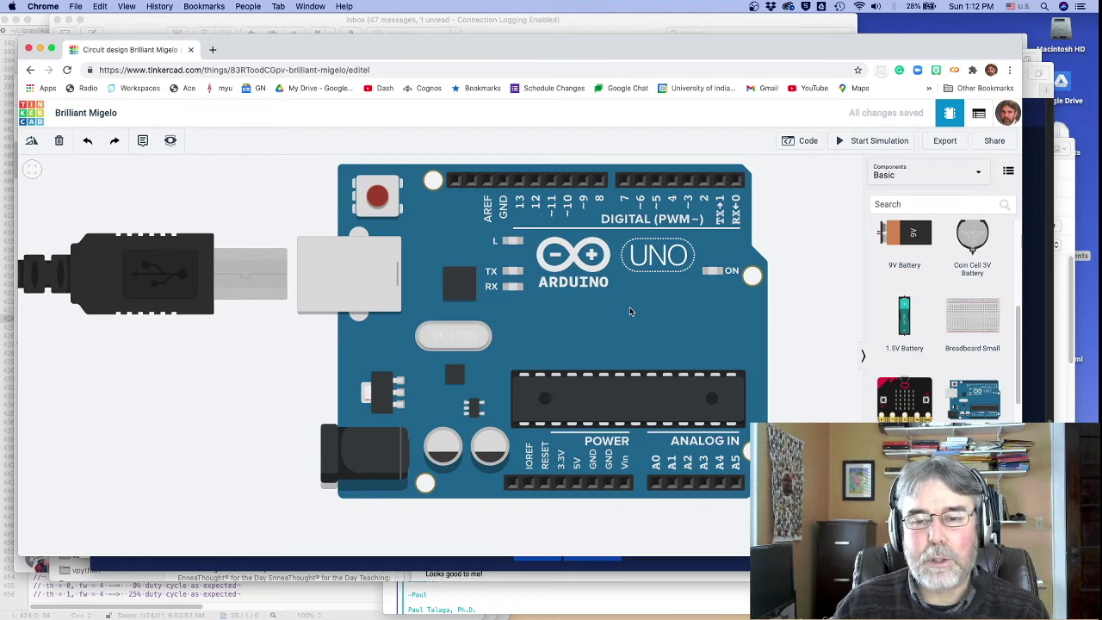
left_click(664, 304)
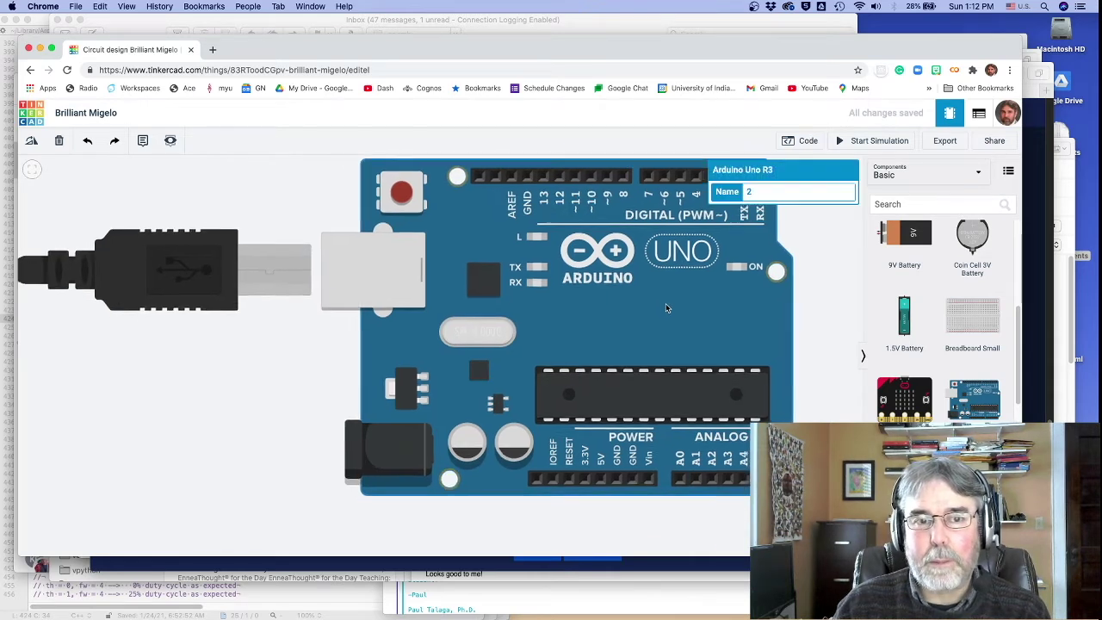
left_click_drag(625, 313, 637, 312)
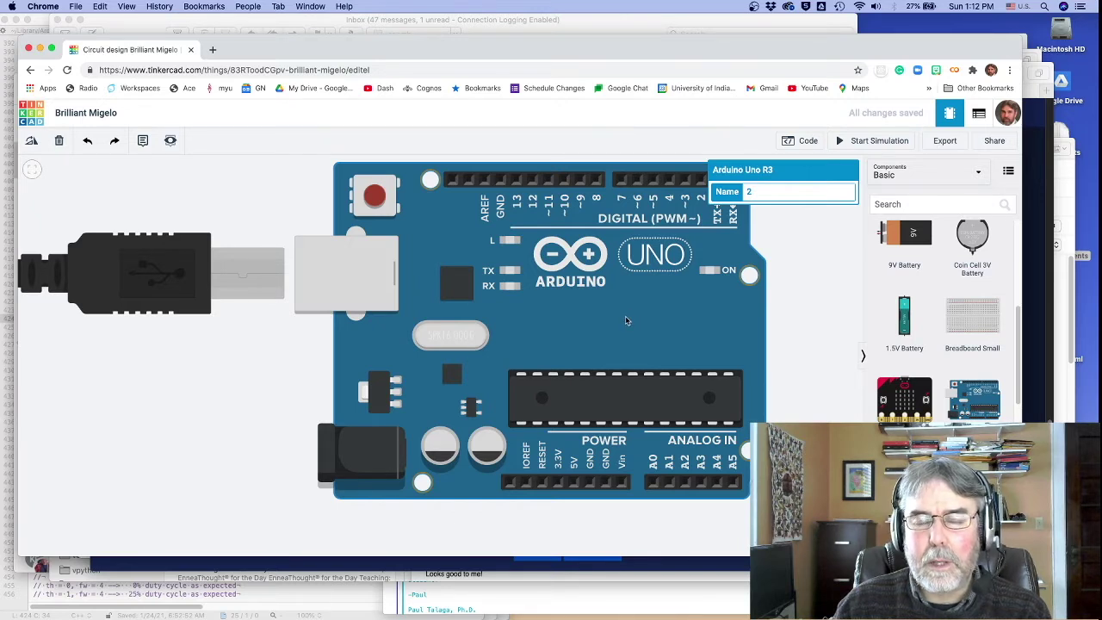
scroll(637, 306, "right", 3)
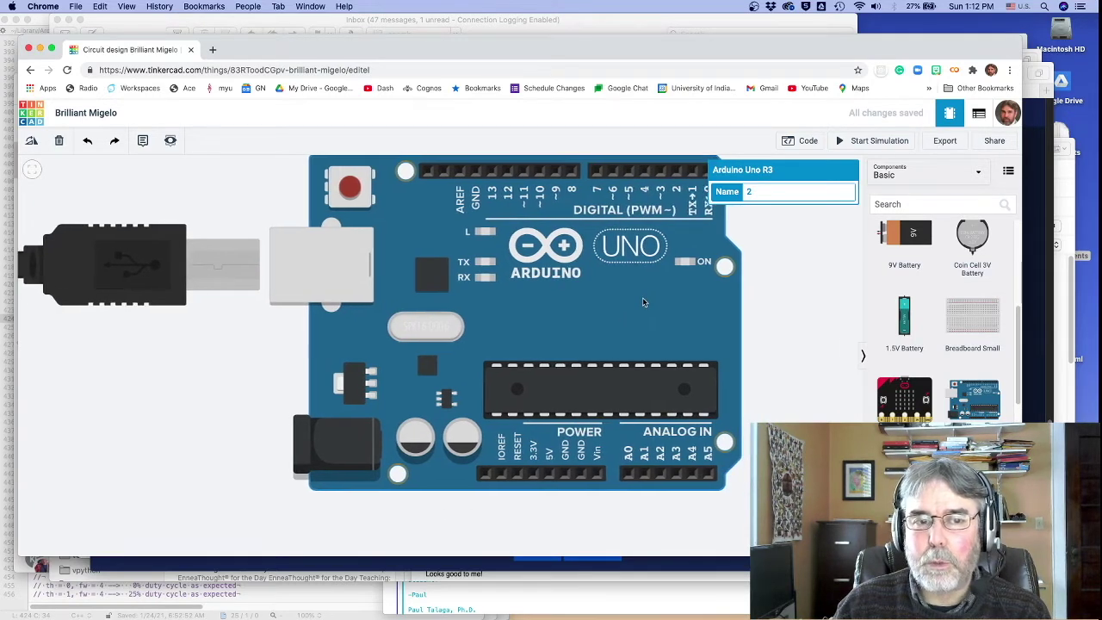
left_click_drag(621, 303, 582, 303)
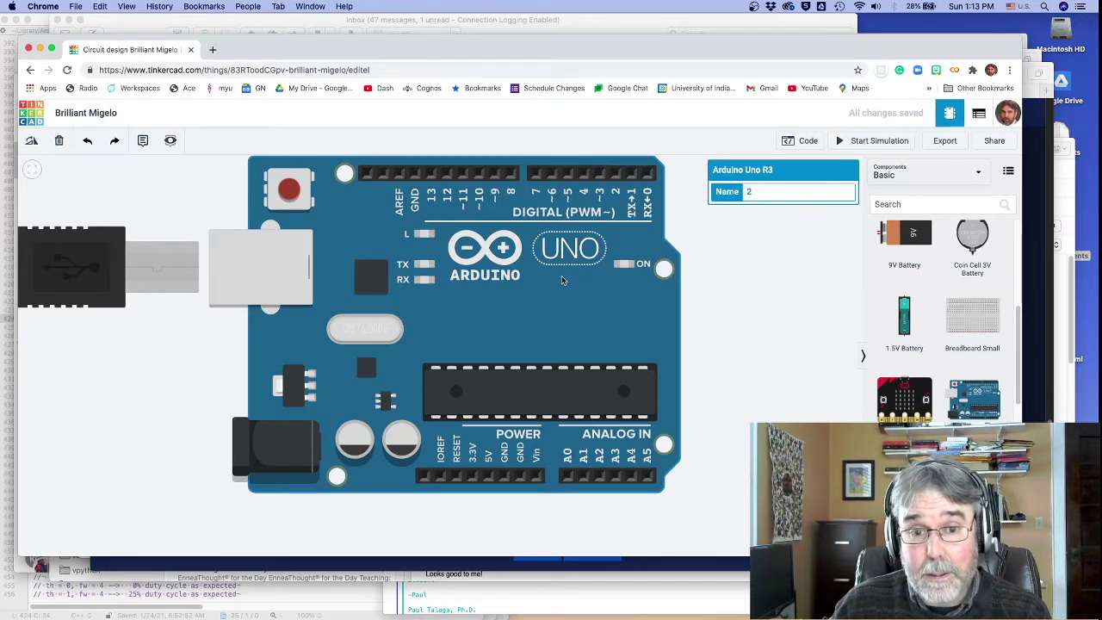
left_click_drag(574, 297, 472, 313)
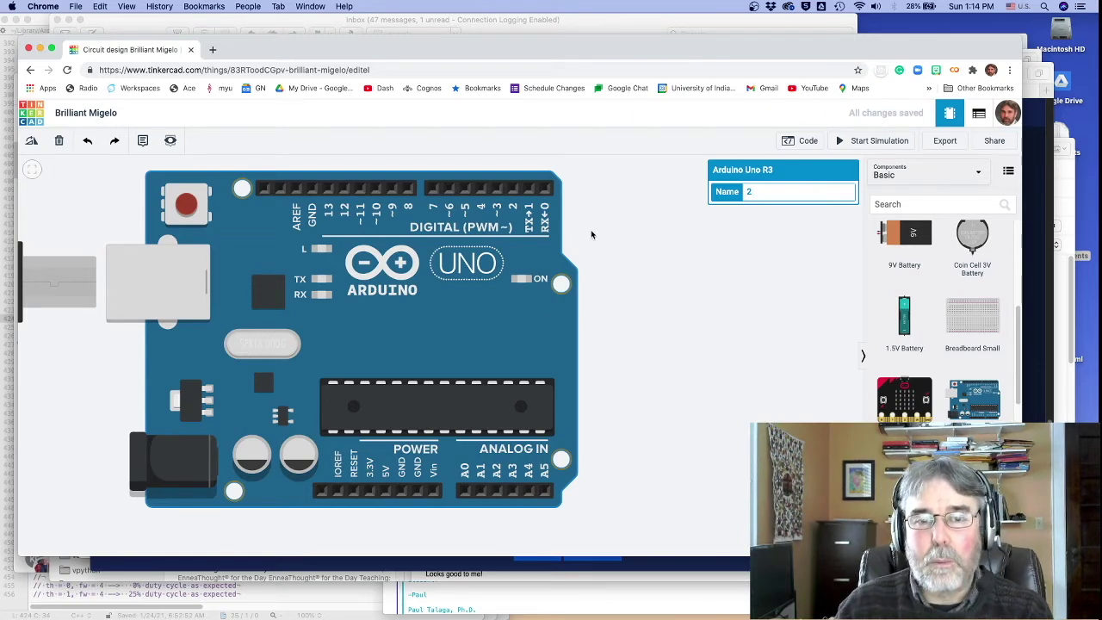
Open the Arduino's code and switch the editor from blocks to text, accepting the loss of the blocks
left_click(801, 142)
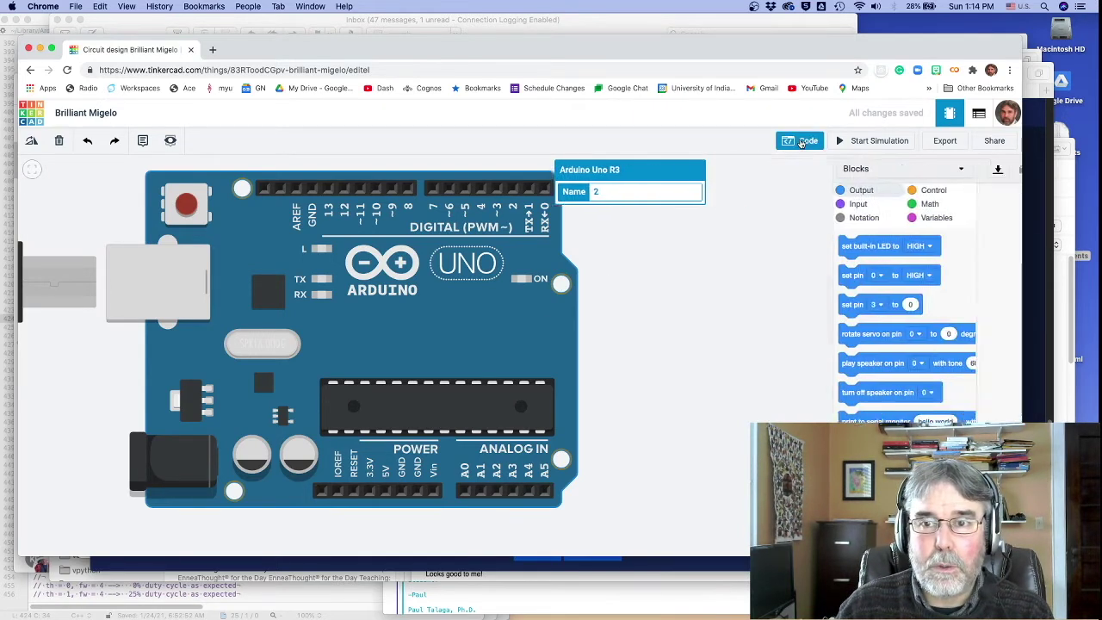
left_click(739, 169)
left_click(722, 221)
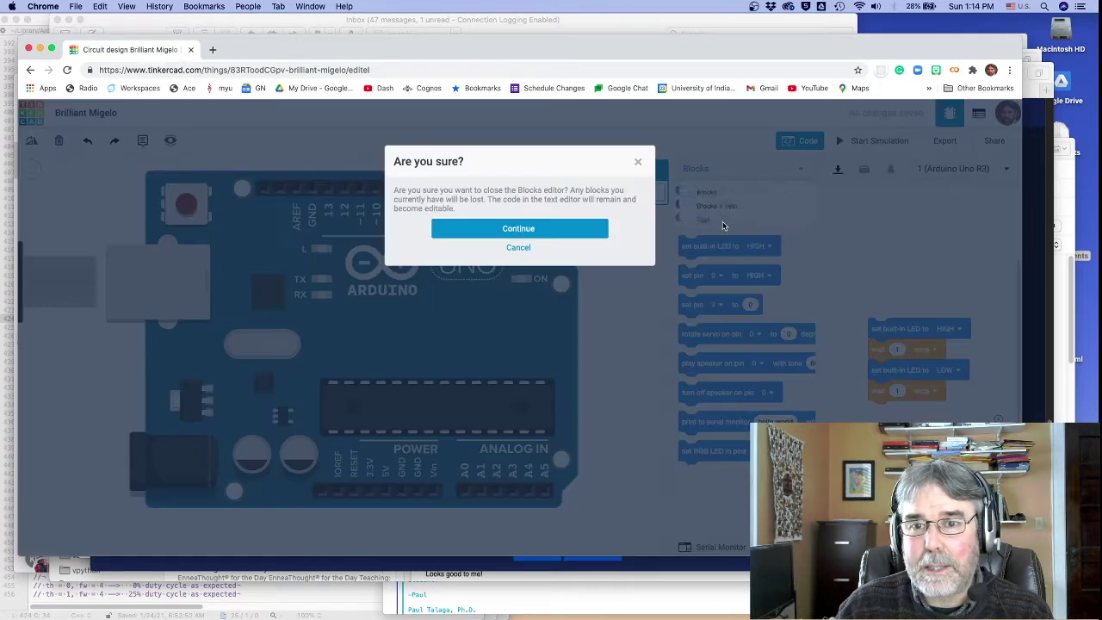
left_click(527, 227)
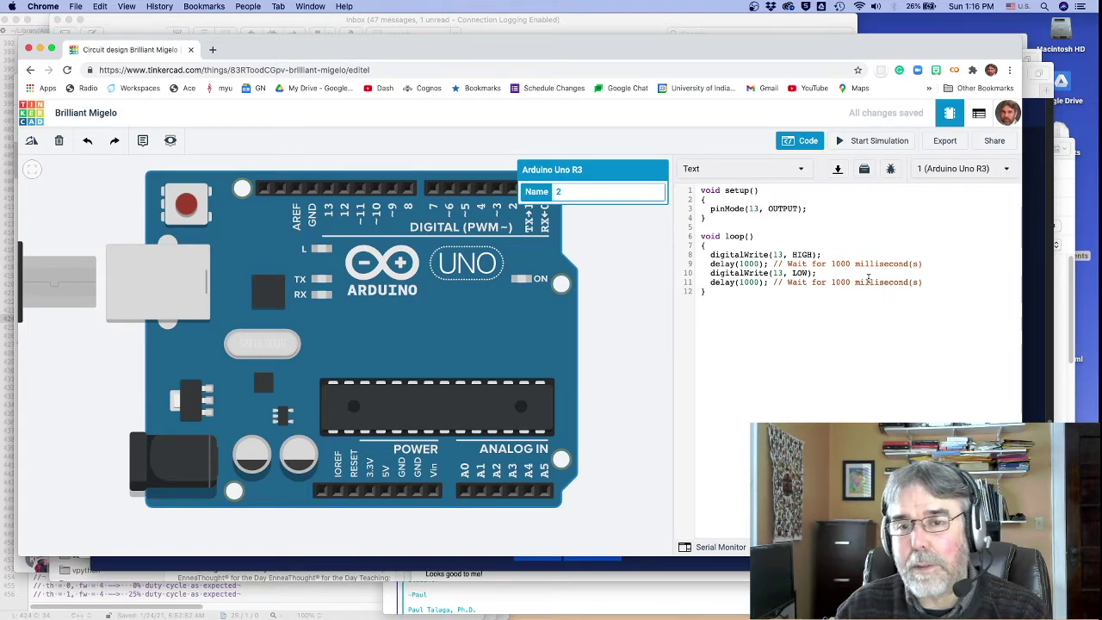
Run the default LED blink program in the simulator to watch the board, and stop the simulation
left_click(861, 141)
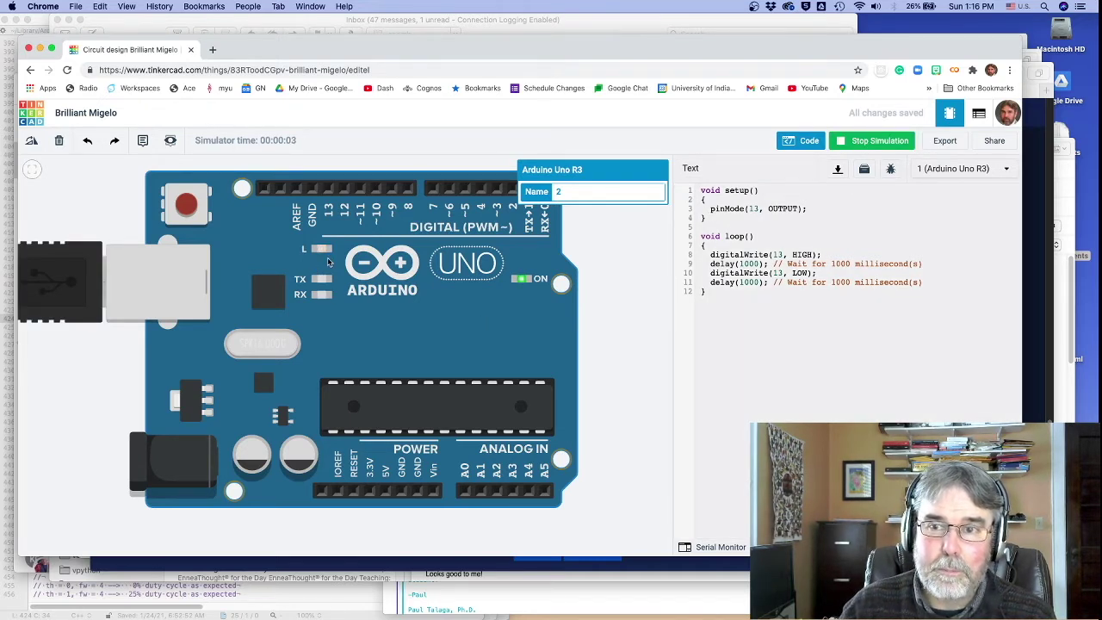
left_click(886, 146)
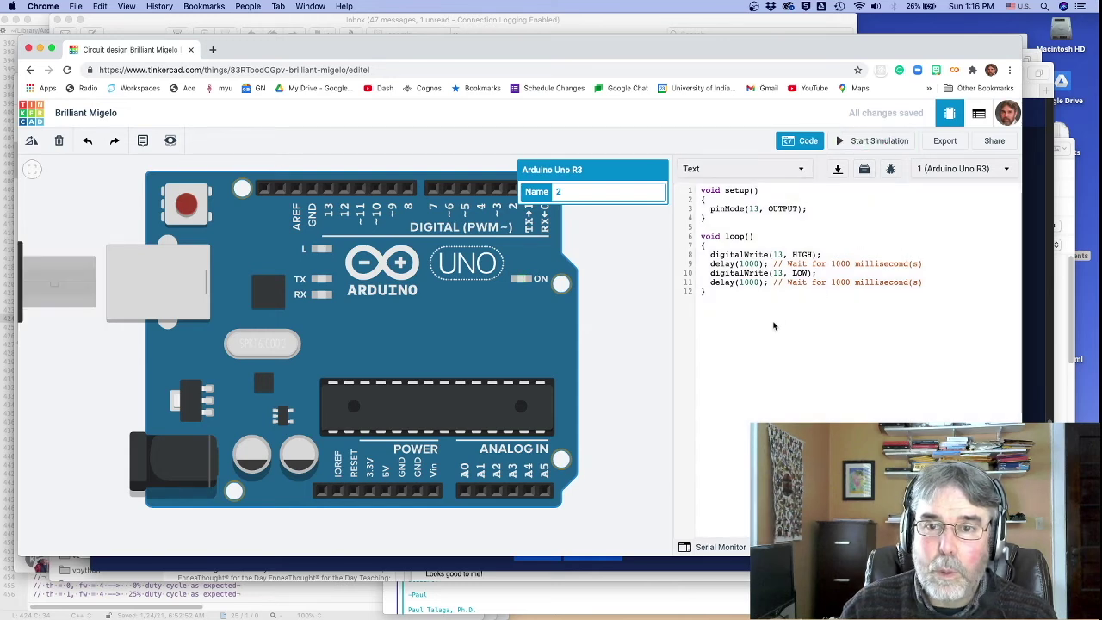
Add the line "#define OUTPUT 6" above setup(), followed by a blank line
left_click(792, 190)
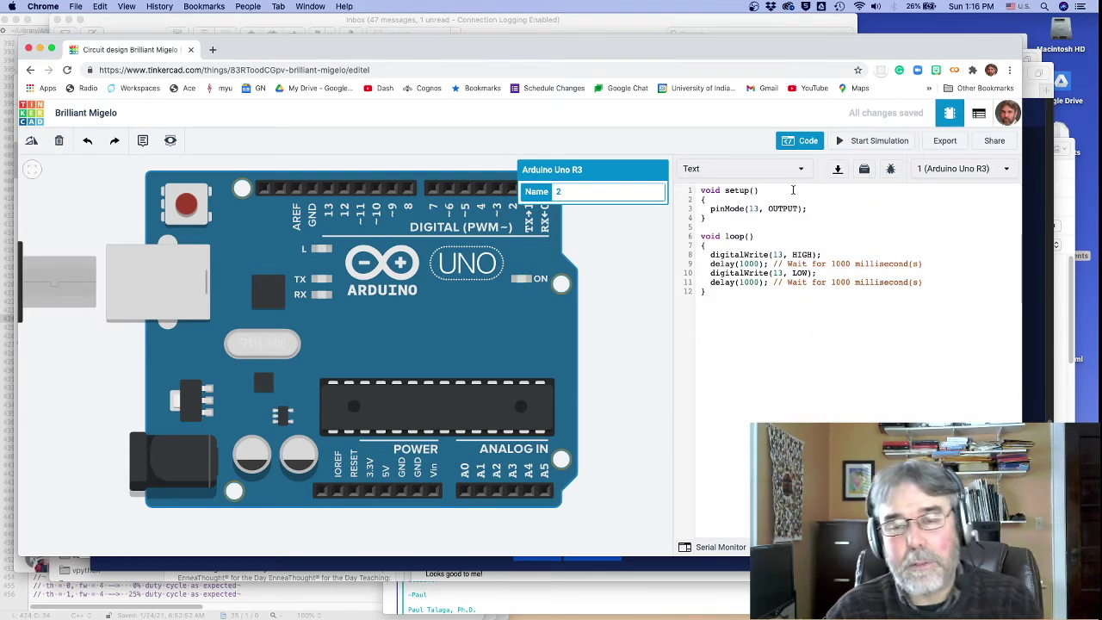
key("Return")
key("Return")
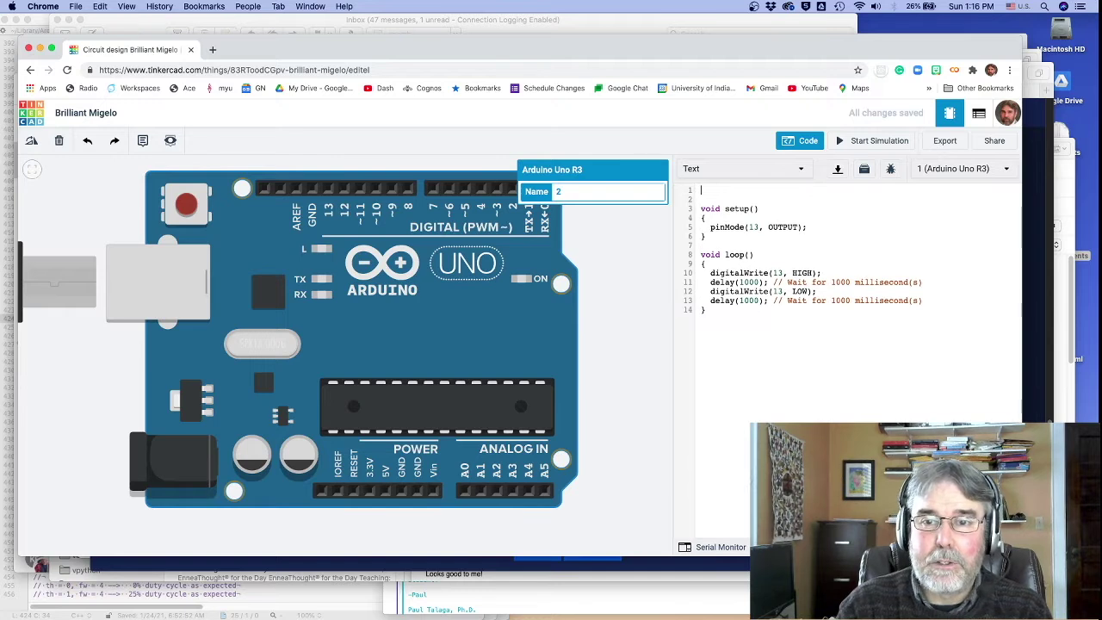
type("#defi")
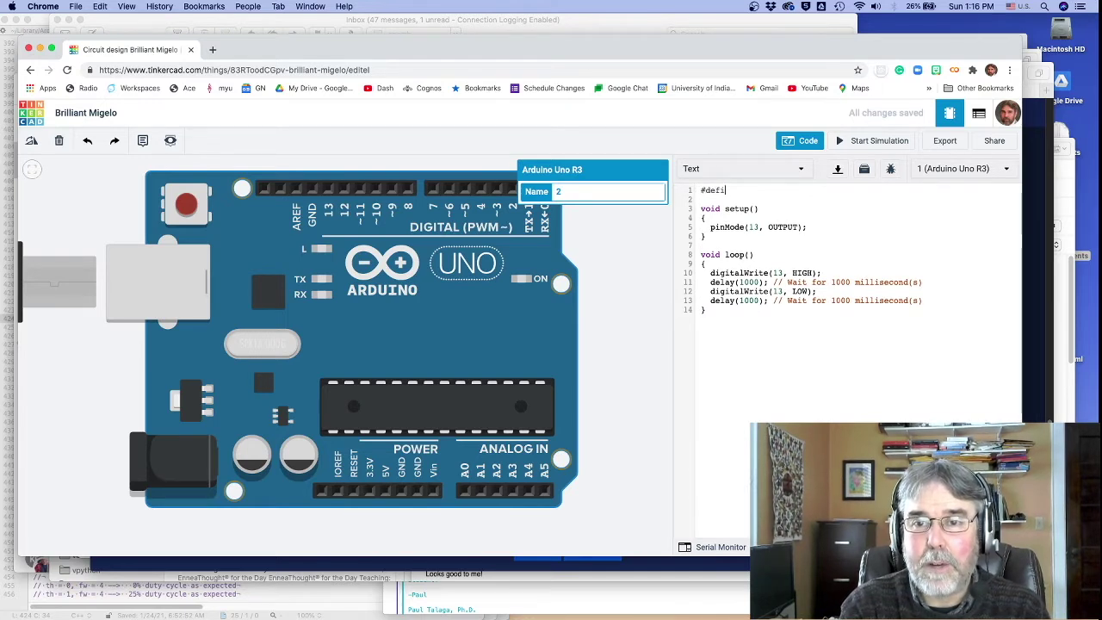
type("ne OUTPUT 6")
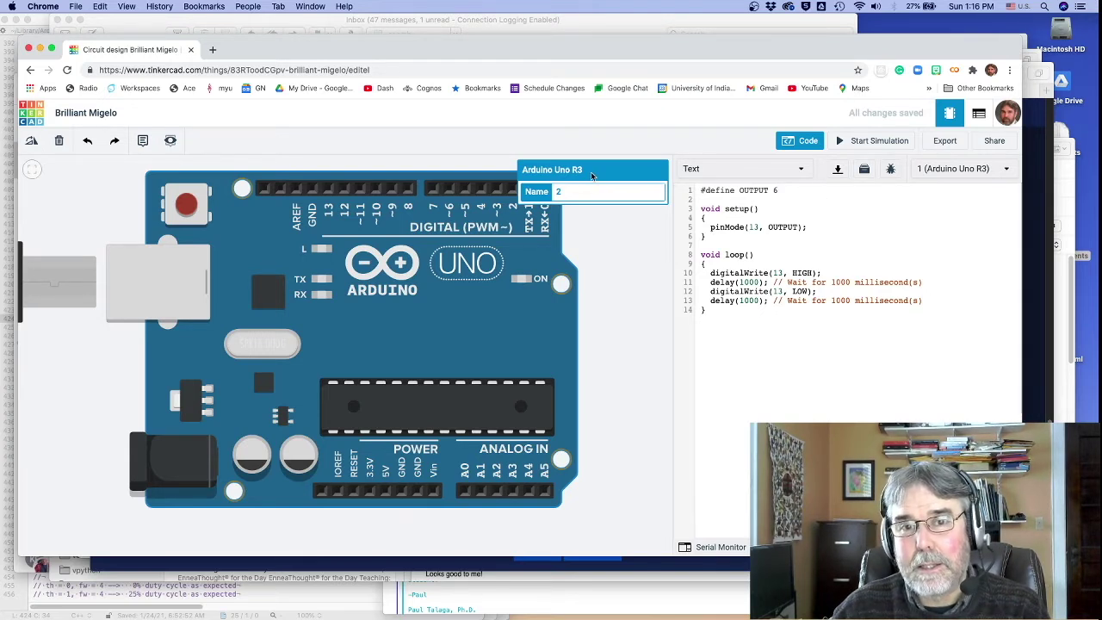
left_click(596, 227)
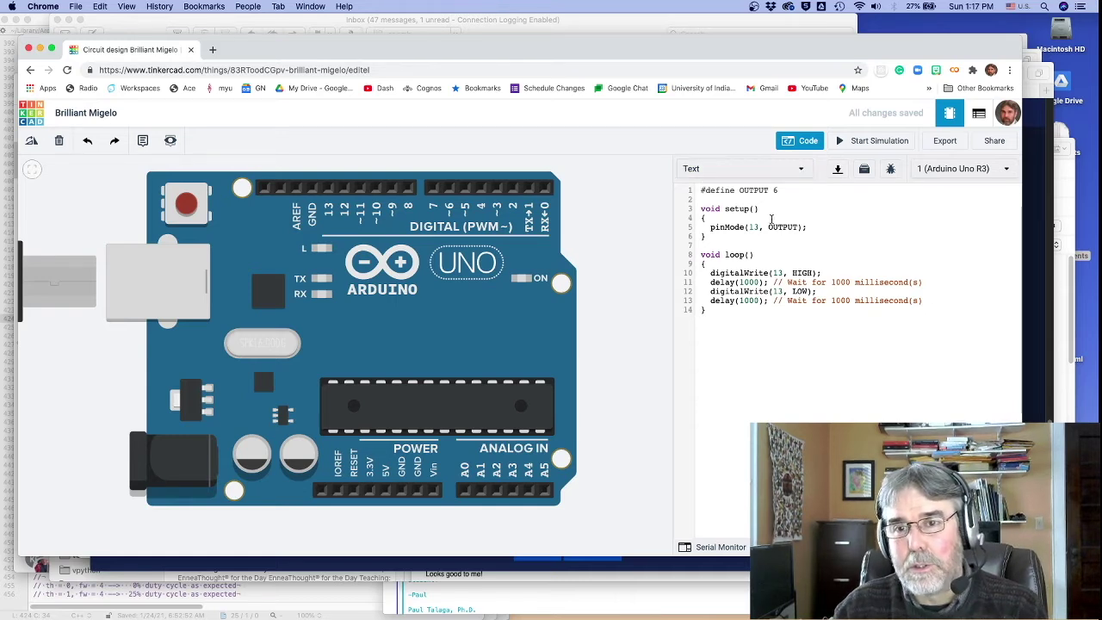
Replace pin number 13 in the pinMode call with the constant OUTPUT
left_click(785, 190)
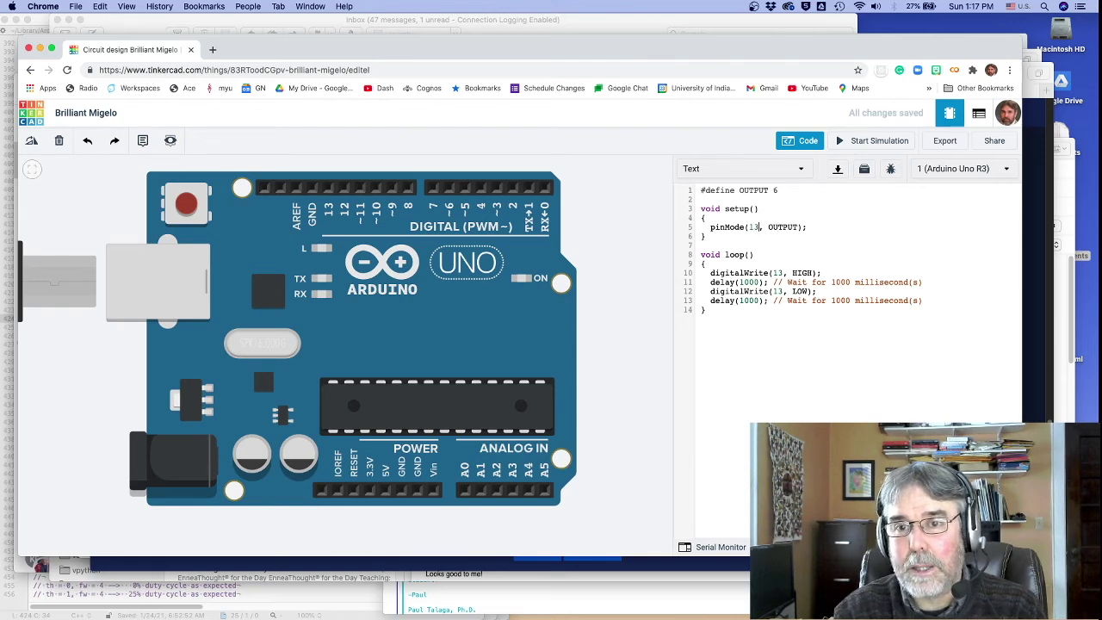
key("BackSpace")
key("BackSpace")
type("OUTPUT")
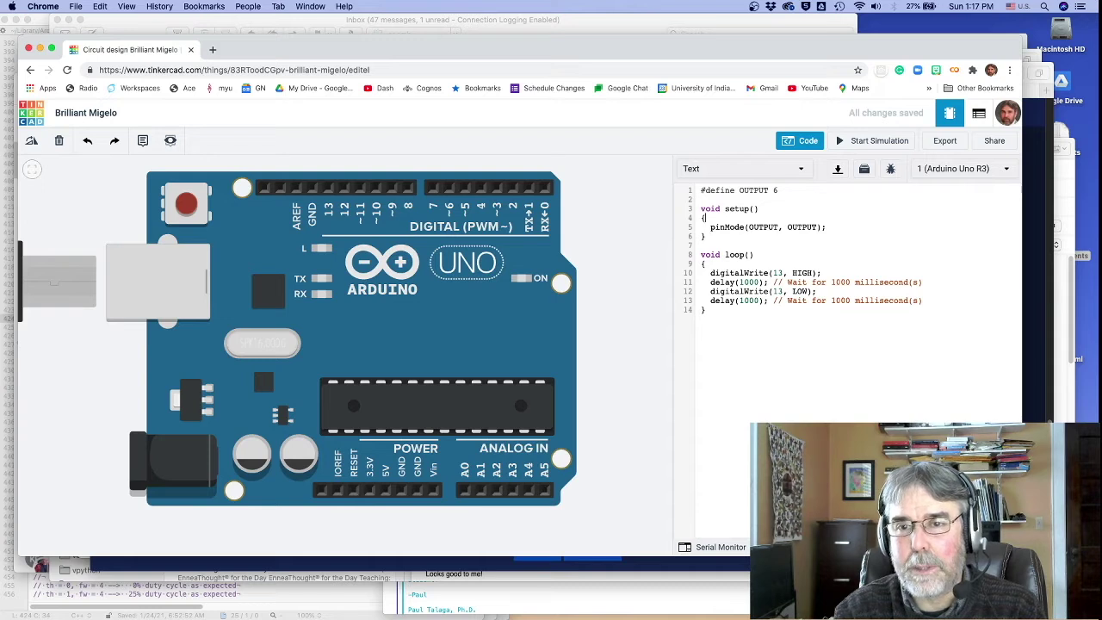
Rename the pin constant to OUTPIN in the #define line and in the first argument of pinMode
left_click(768, 189)
key("BackSpace")
key("BackSpace")
type("IN")
left_click(706, 218)
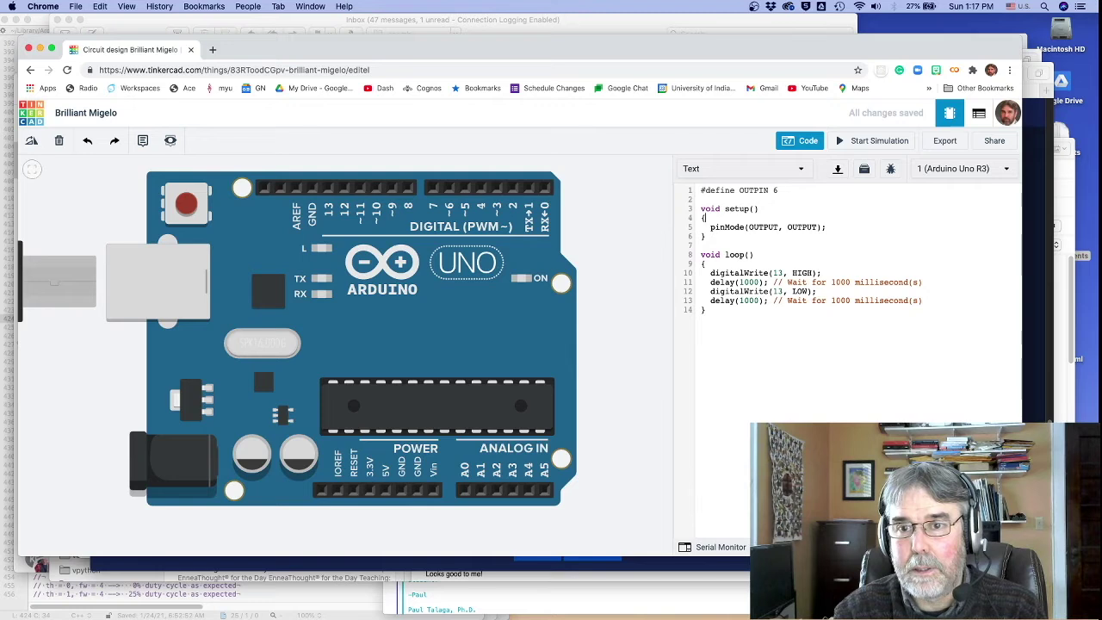
key("BackSpace")
key("BackSpace")
type("IN")
left_click(826, 226)
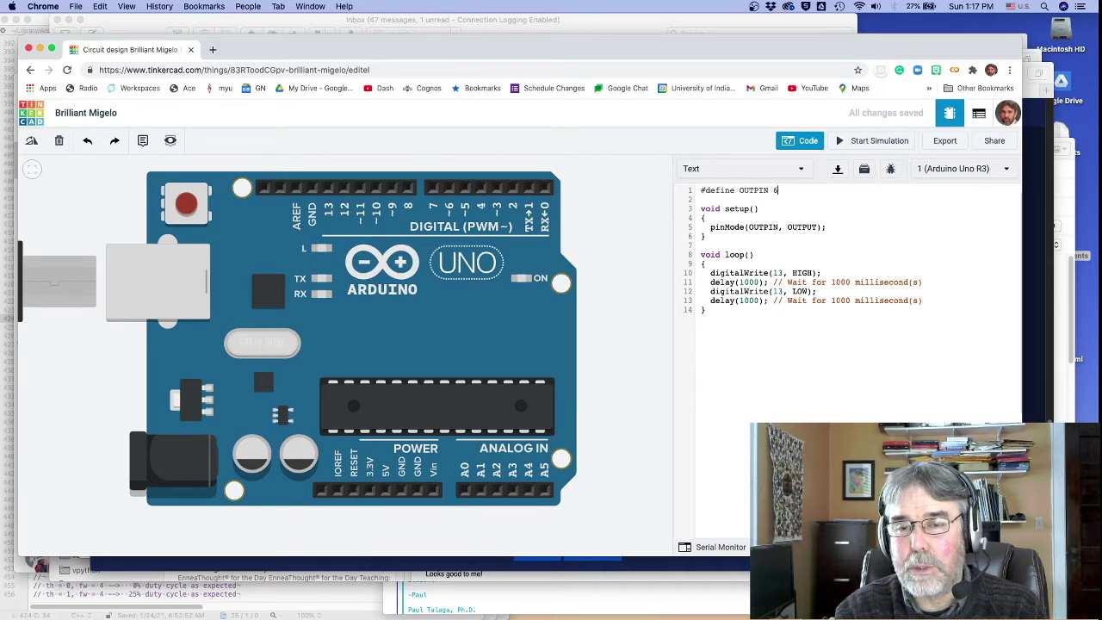
Replace the digitalWrite(13, HIGH) statement in loop() with "analogWrite(OUTPIN, 127);"
left_click(702, 246)
left_click(773, 272)
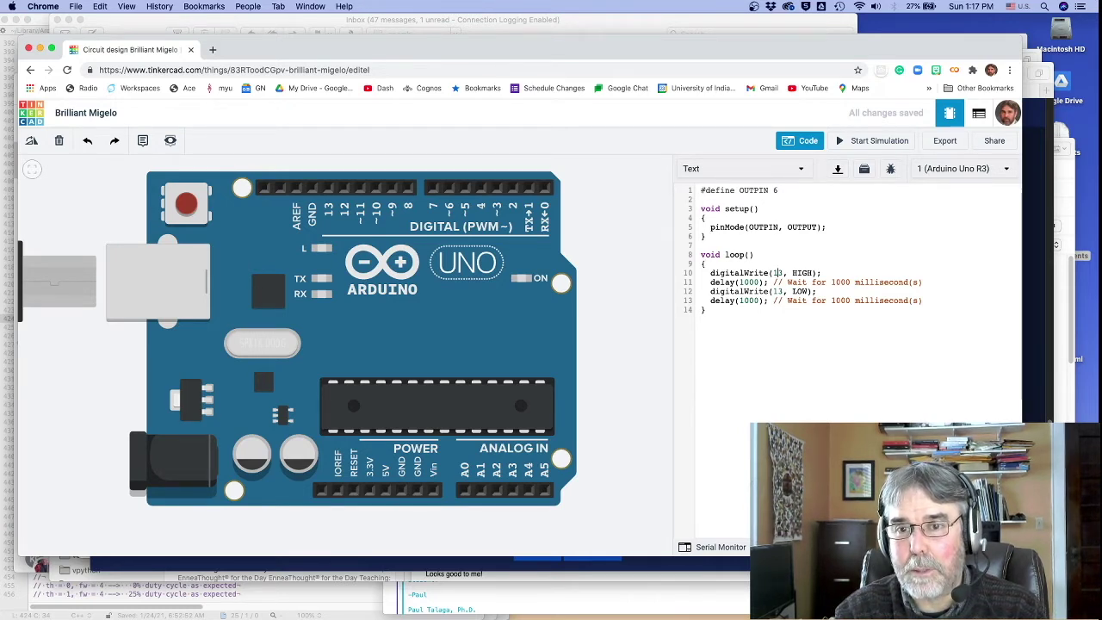
left_click(701, 272)
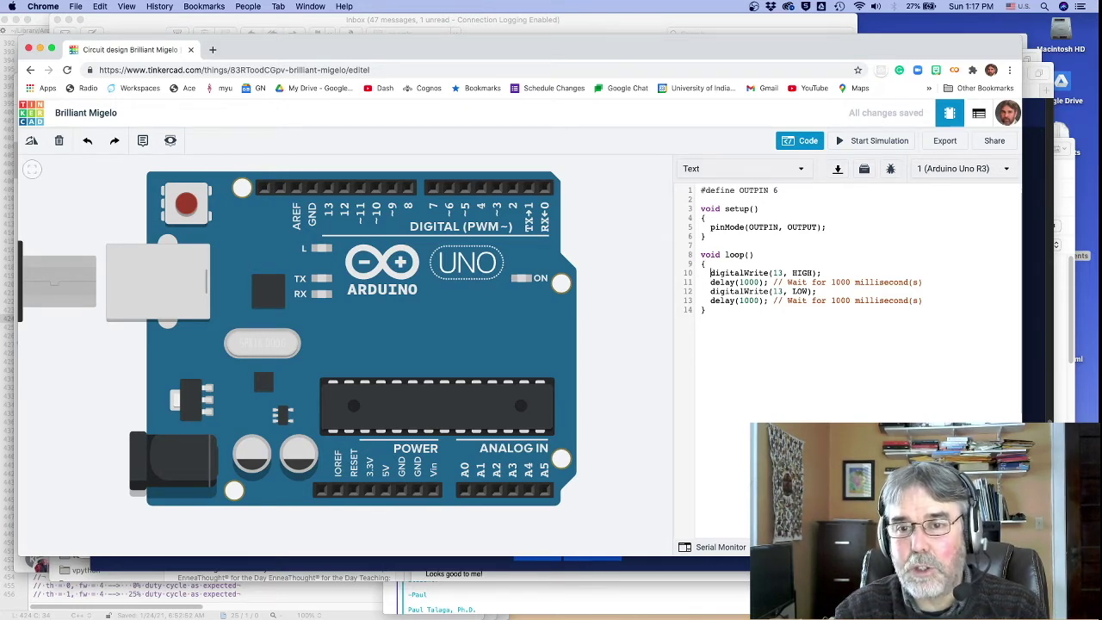
type("analog")
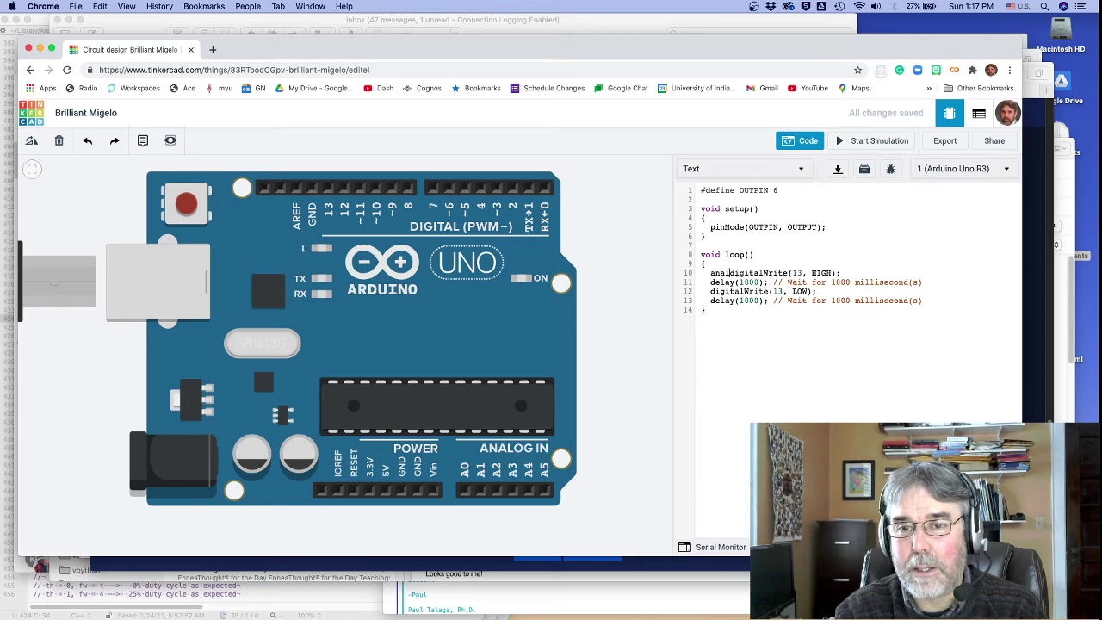
type("Write(OU")
type("TPIN,")
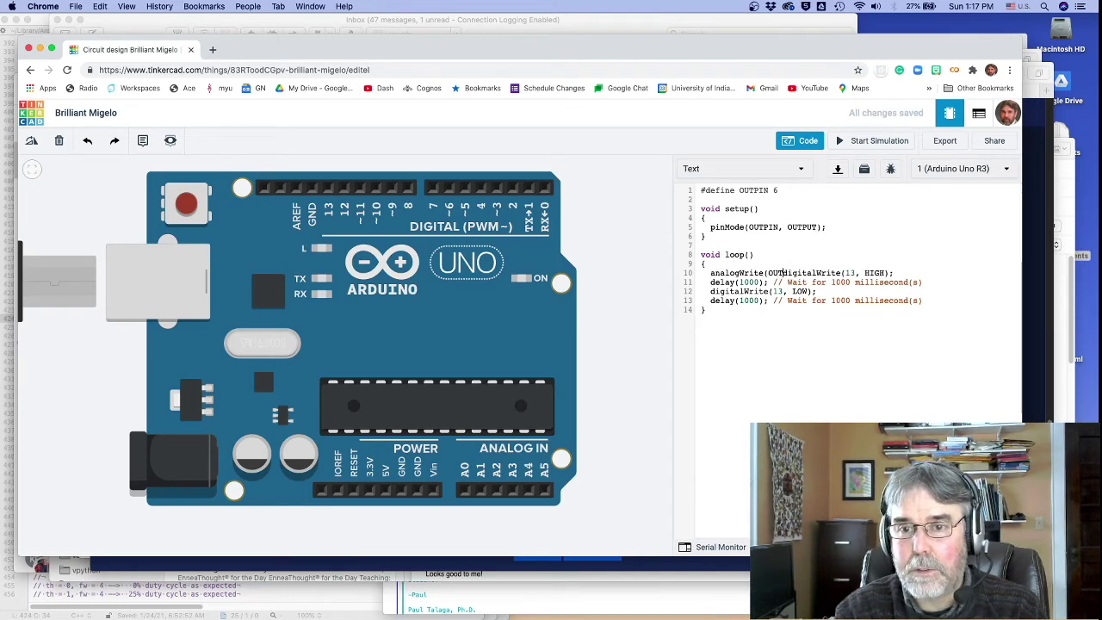
type(" 127")
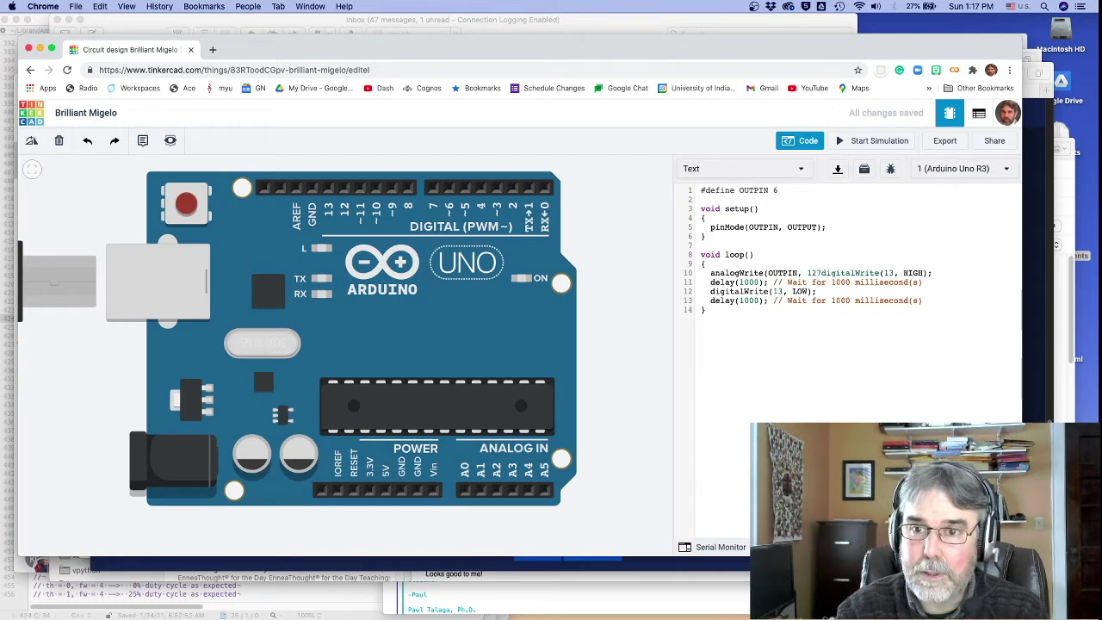
key("super+shift+Right")
key("Delete")
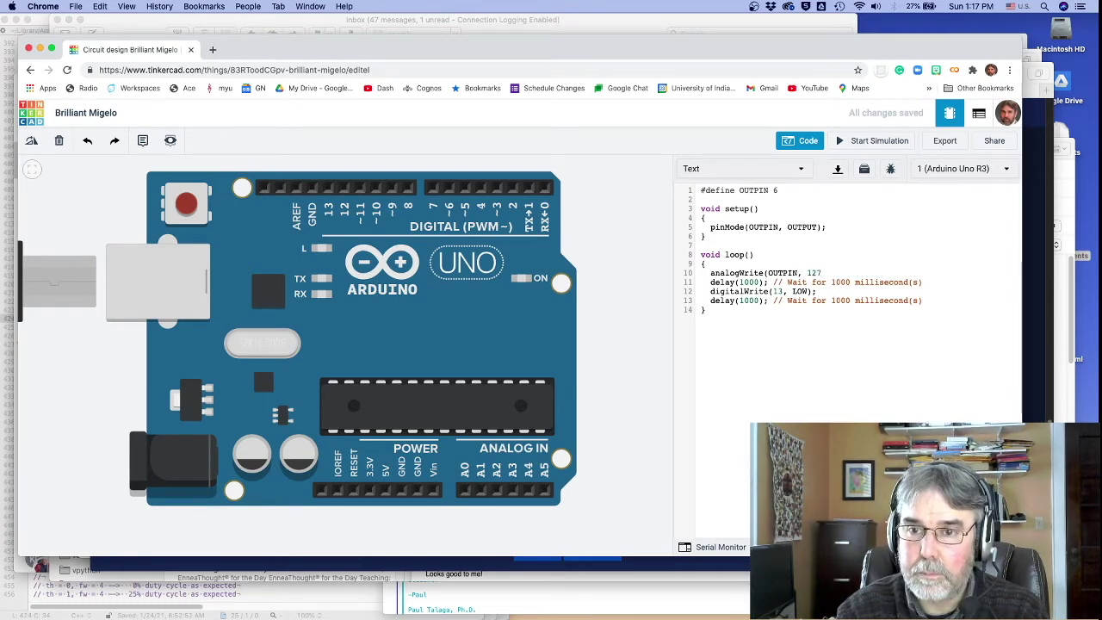
key("Down")
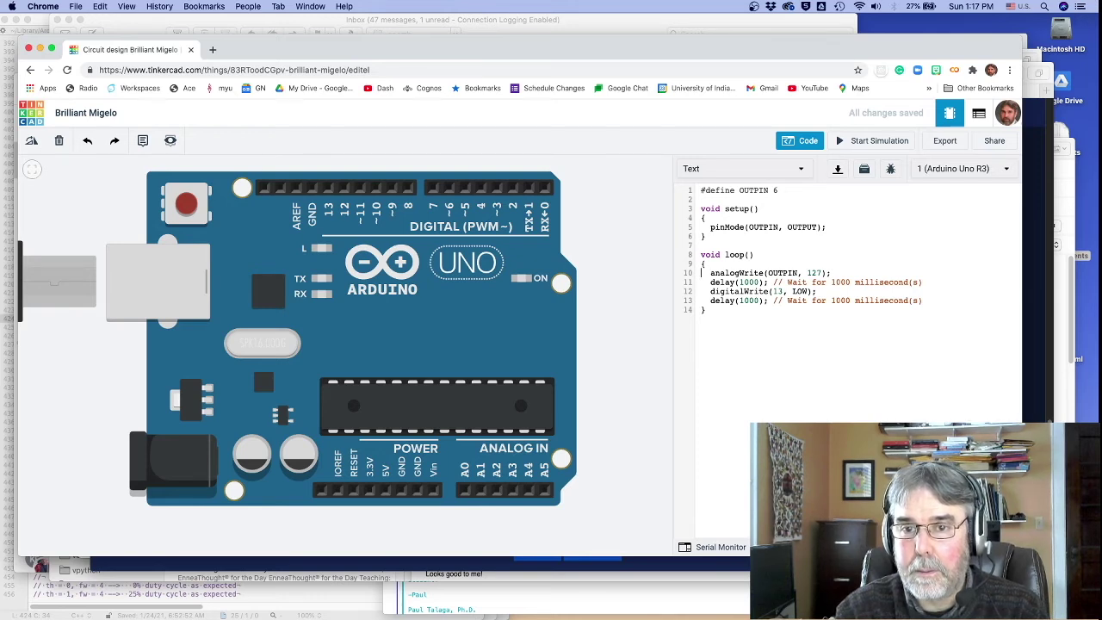
Move the analogWrite line out of loop() and into setup(), directly below the pinMode call
key("shift+Down")
key("super+c")
key("Delete")
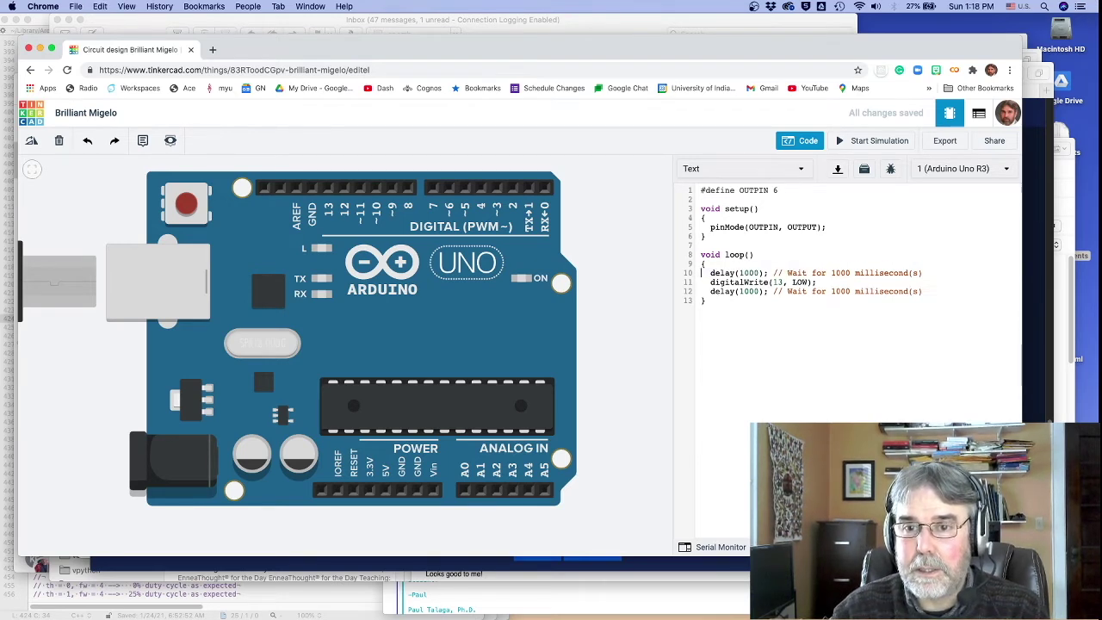
left_click(702, 236)
key("super+v")
Delete the two delay lines and the digitalWrite(13, LOW) line so that loop() is empty
key("Down")
key("Down")
key("shift+Down")
key("shift+Down")
key("shift+Down")
key("Delete")
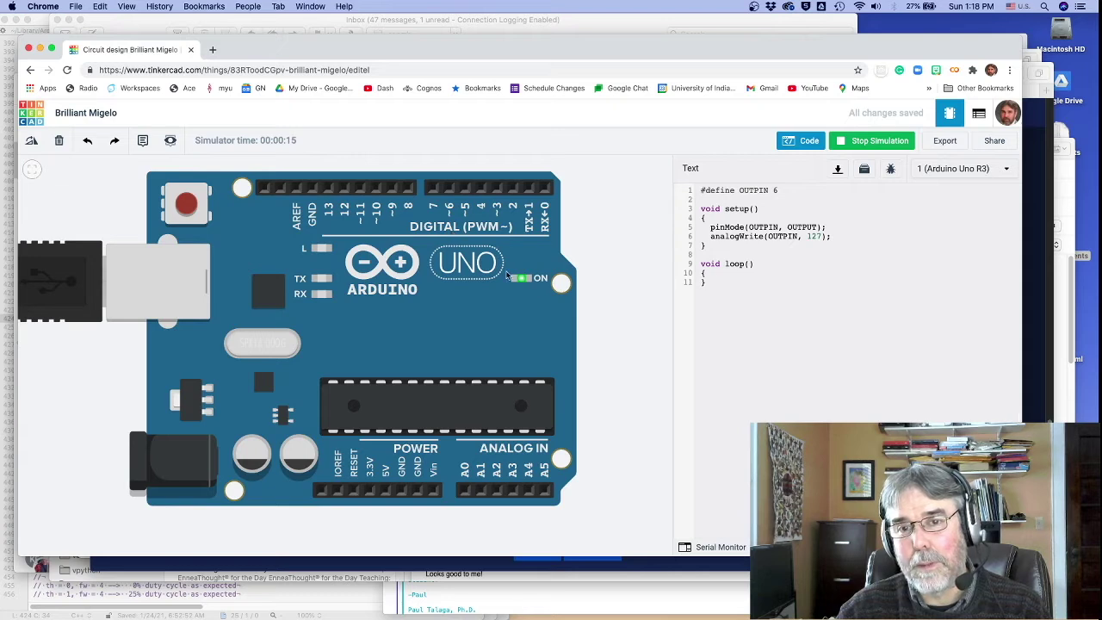
Stop the running simulation and move the Arduino board down and to the left to free up circuit space
left_click(871, 143)
left_click_drag(488, 291, 388, 370)
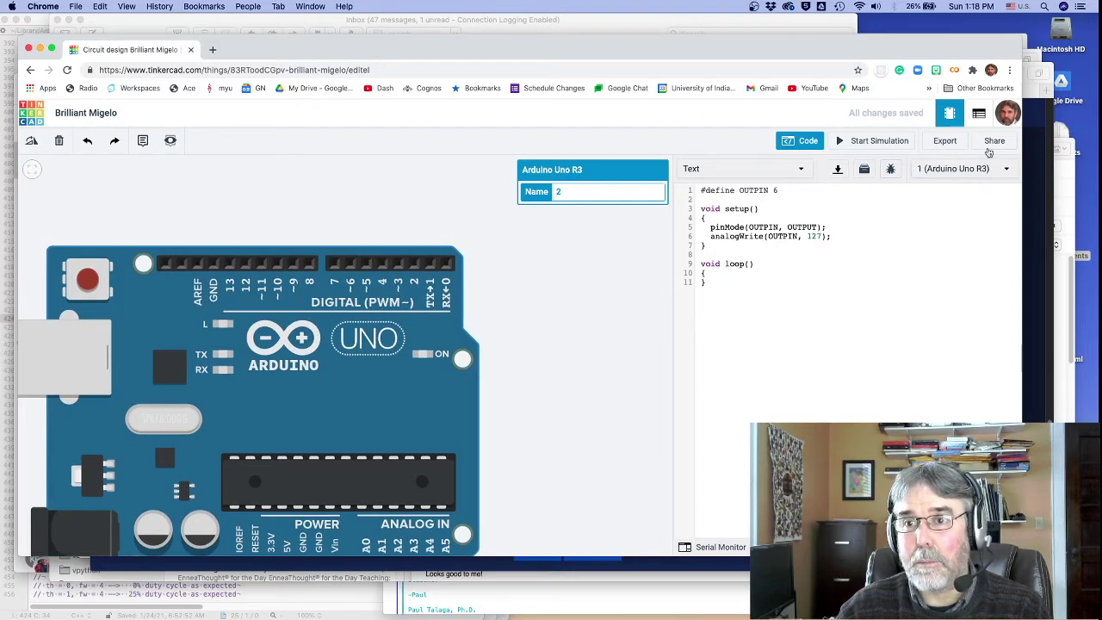
Show all components in the library and place an oscilloscope above and to the right of the Arduino board
left_click(952, 117)
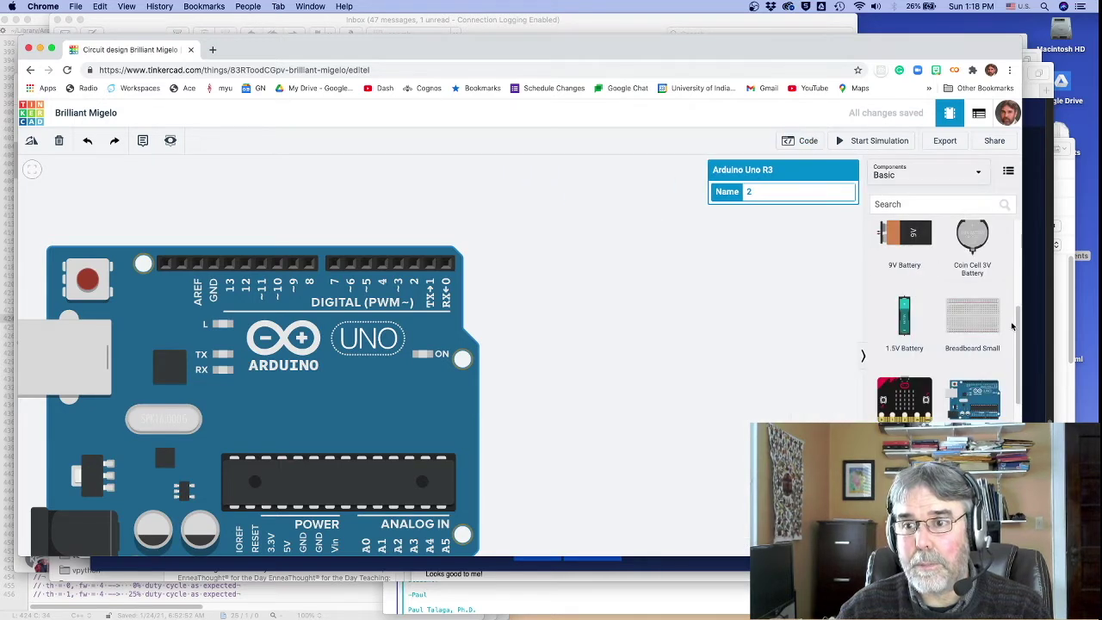
scroll(1020, 325, "down", 5)
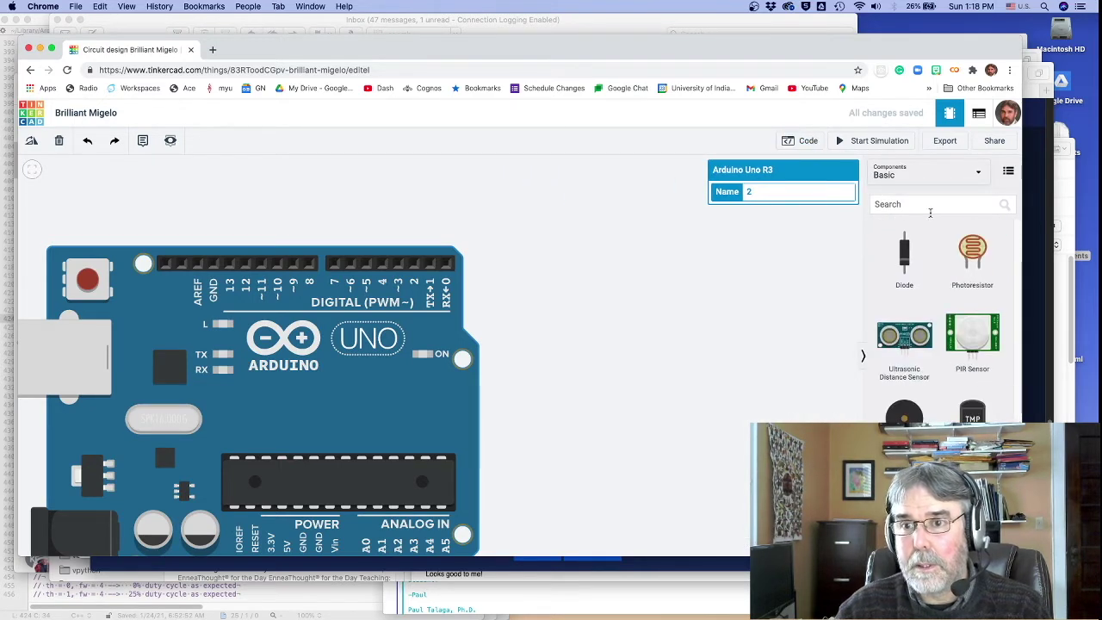
left_click(933, 177)
left_click(921, 216)
left_click_drag(1018, 229, 1022, 413)
left_click_drag(976, 342, 633, 383)
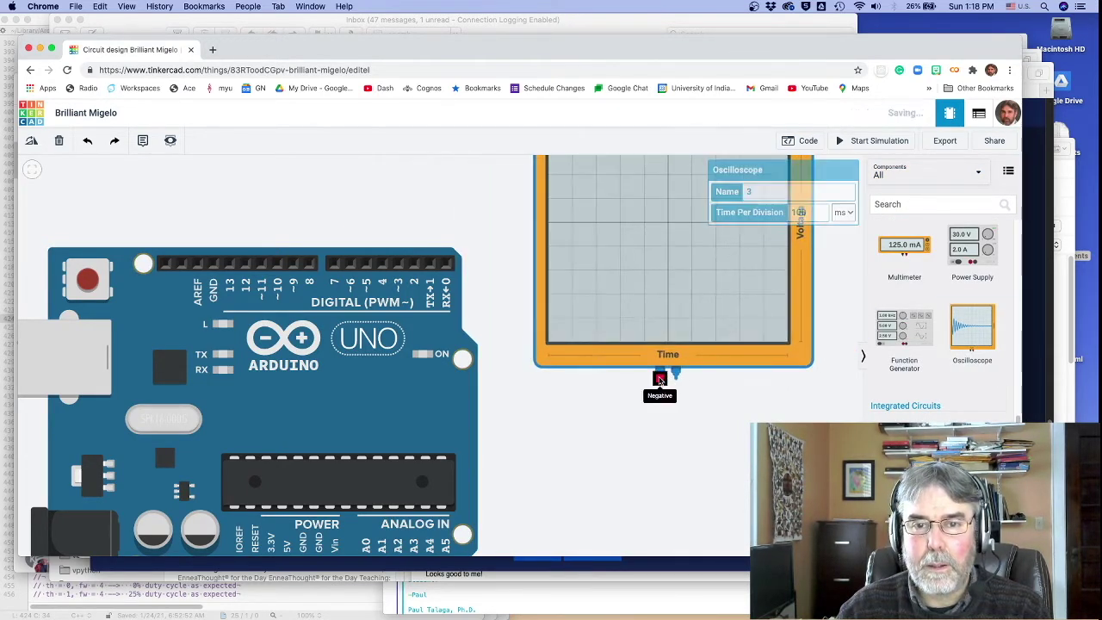
scroll(631, 391, "up", 2)
scroll(631, 392, "down", 3)
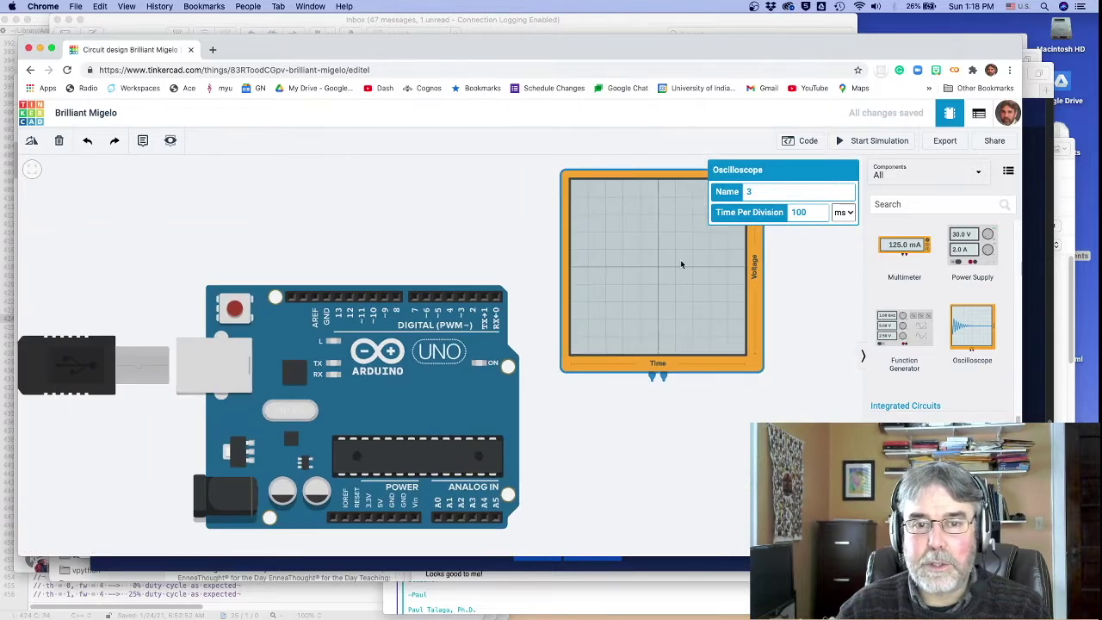
Move the oscilloscope directly above the Arduino board so its terminals face the digital pins
left_click_drag(674, 310, 379, 217)
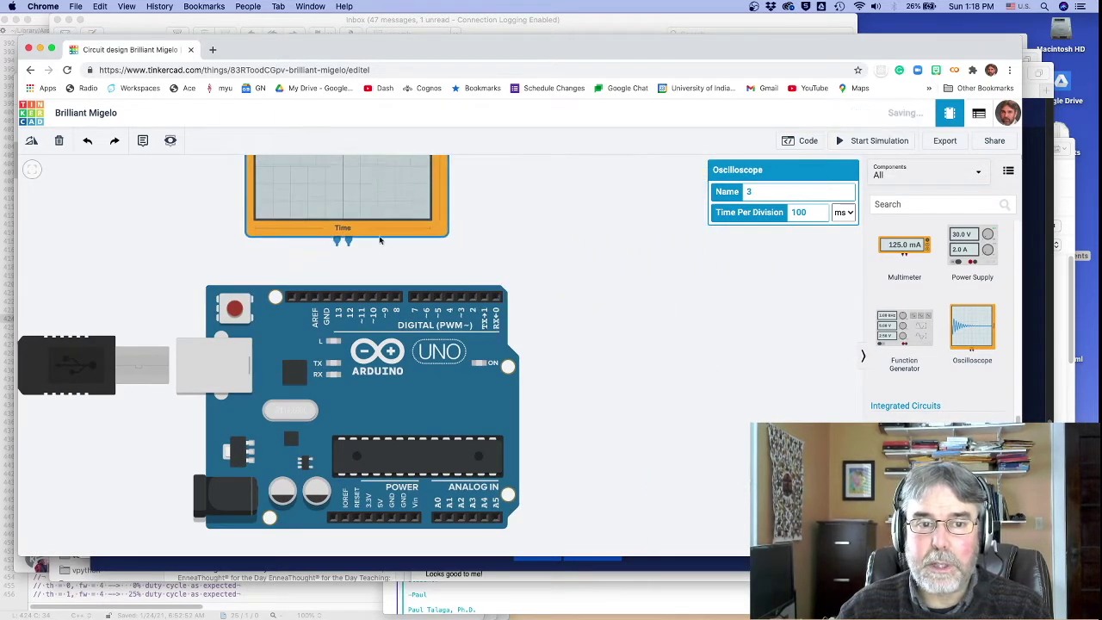
scroll(378, 217, "down", 1)
left_click(541, 285)
mouse_move(532, 295)
left_mouse_down()
mouse_move(522, 288)
mouse_move(549, 289)
left_mouse_up()
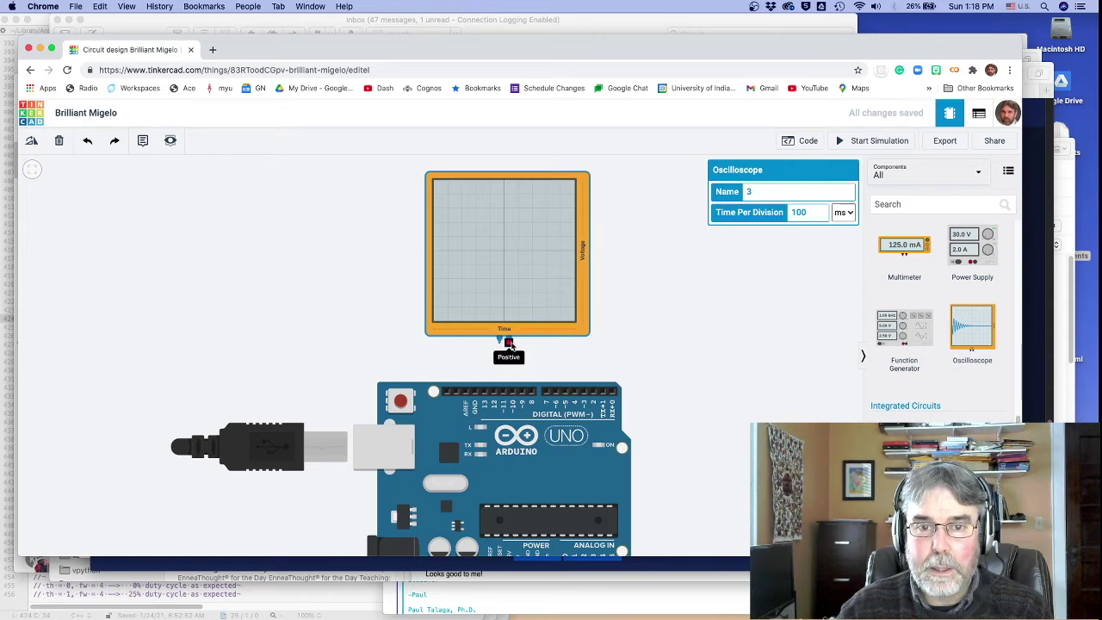
Wire the oscilloscope's negative terminal to the Arduino's GND pin beside pin 13, with bends between the two components
left_click(500, 344)
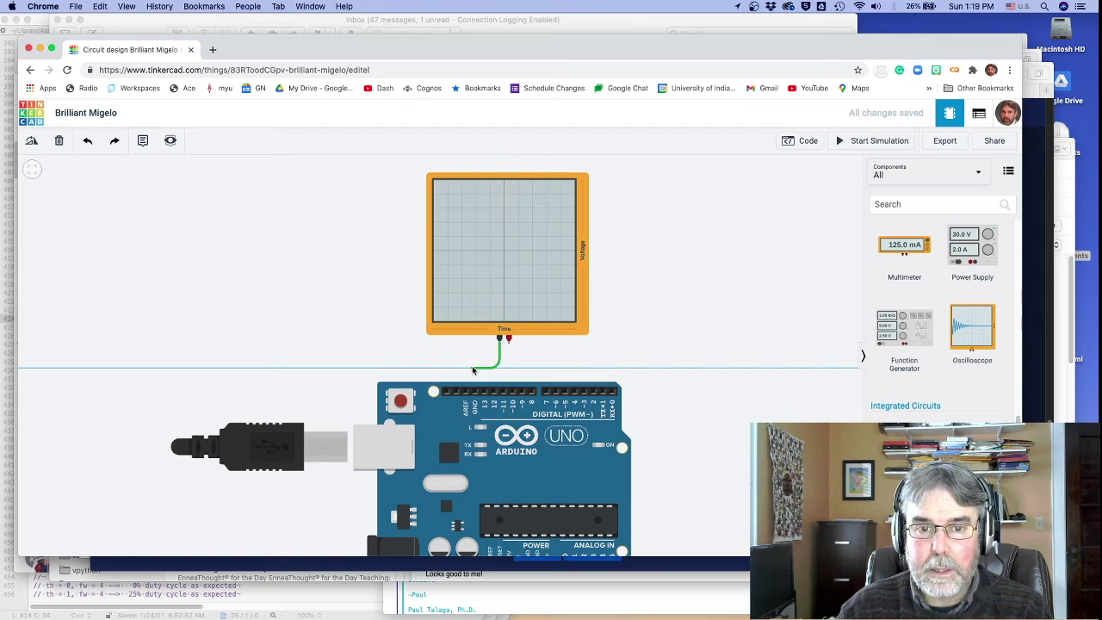
left_click(477, 370)
left_click(475, 392)
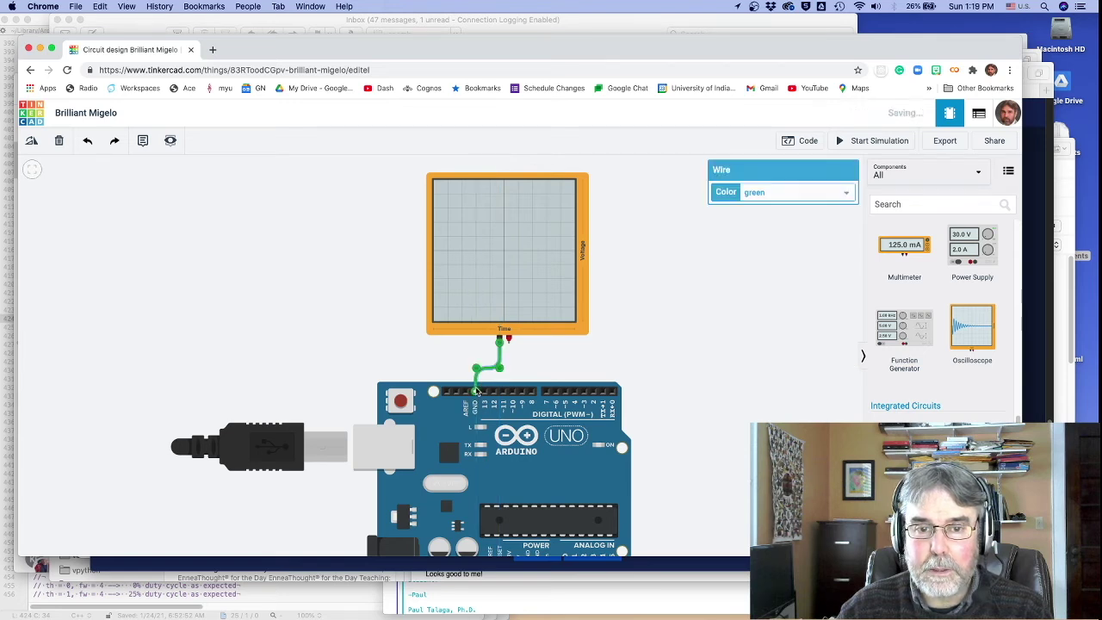
Wire the oscilloscope's positive terminal to Arduino digital pin 6, with bends between the two components
left_click(508, 343)
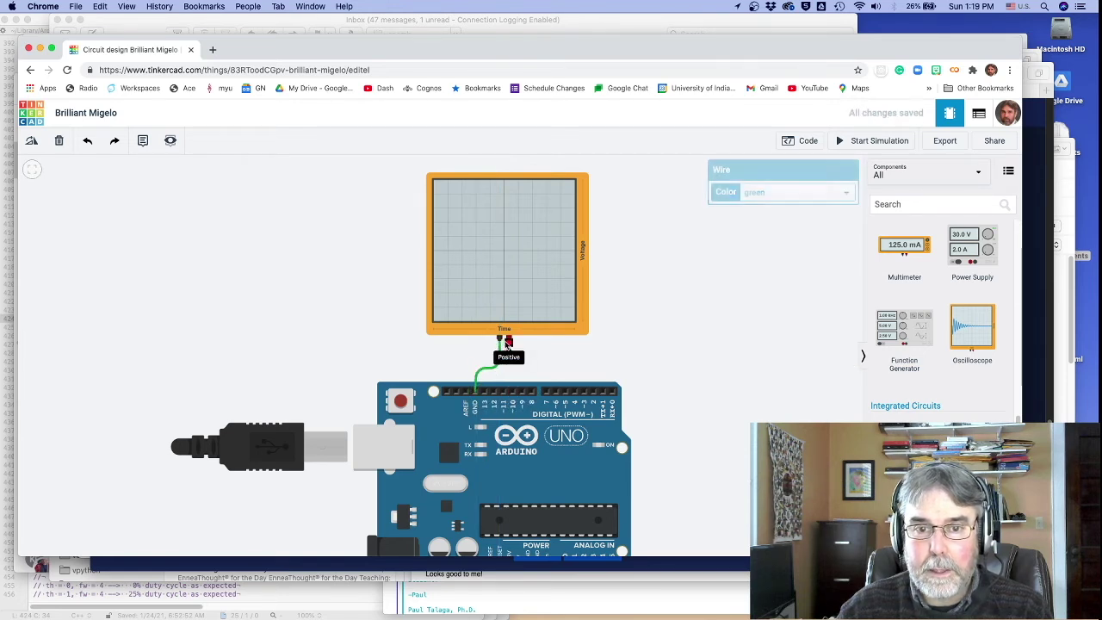
left_click(510, 361)
left_click(554, 367)
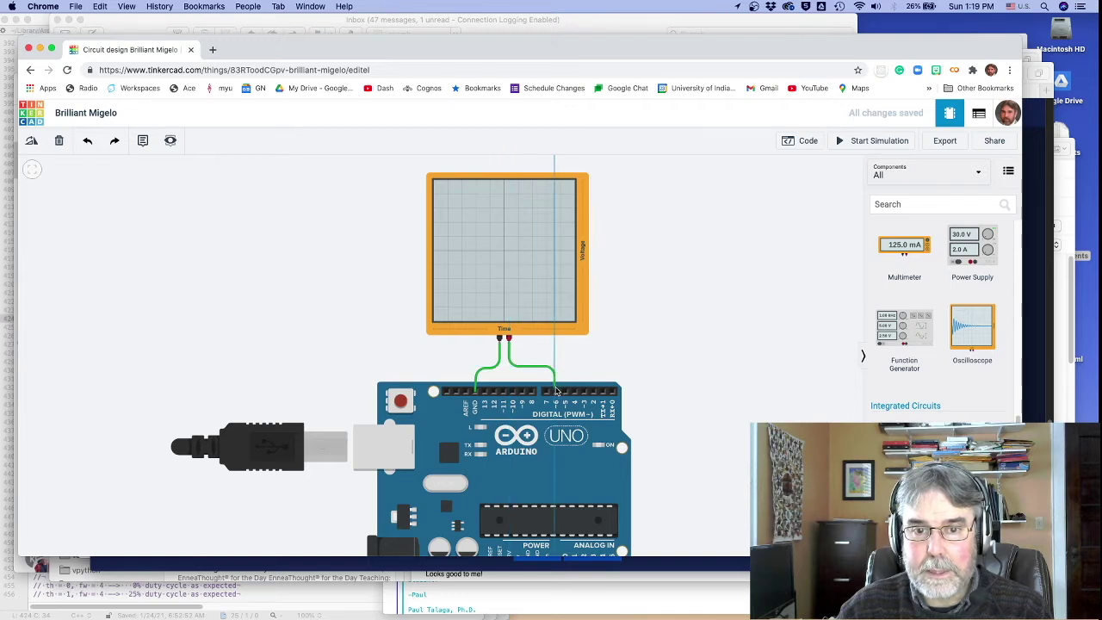
left_click(555, 393)
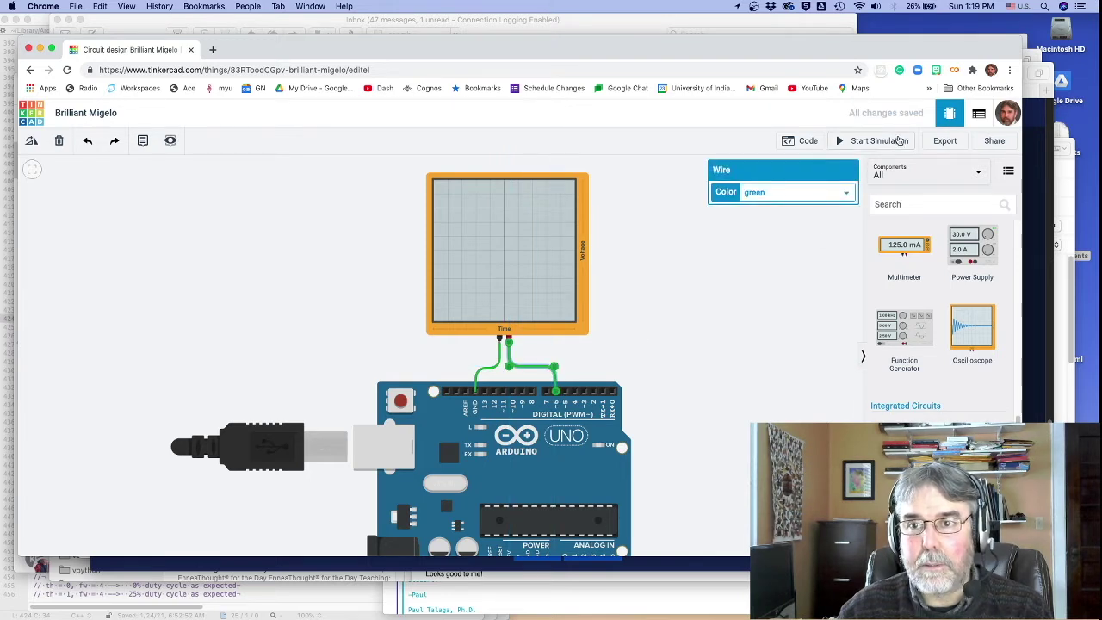
Start the simulation and set the oscilloscope's time per division to 10 ms
left_click(896, 141)
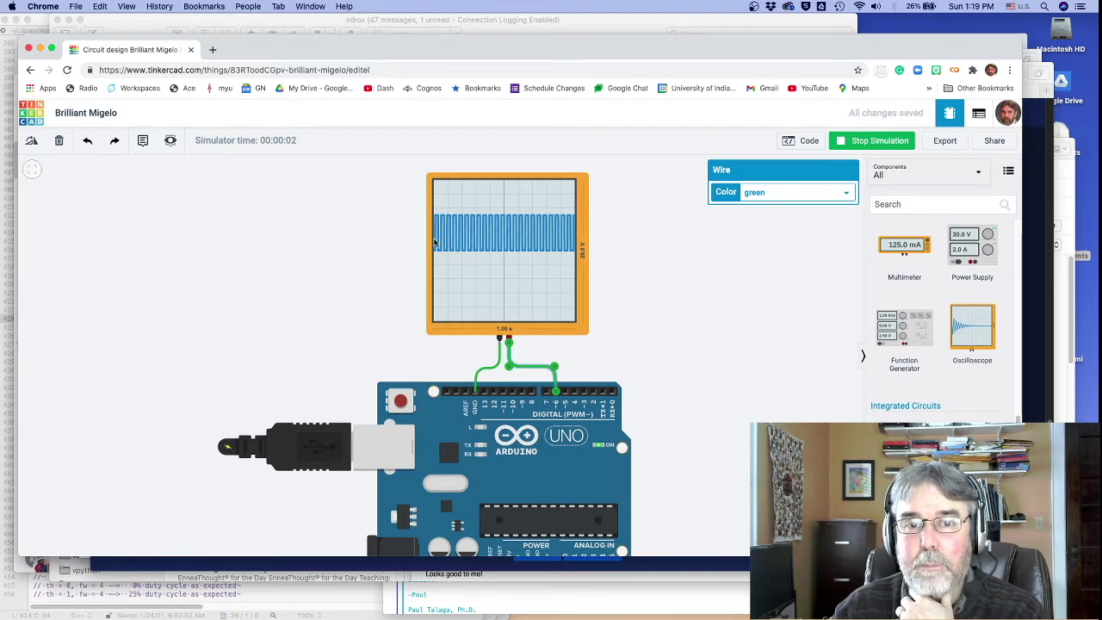
left_click(509, 286)
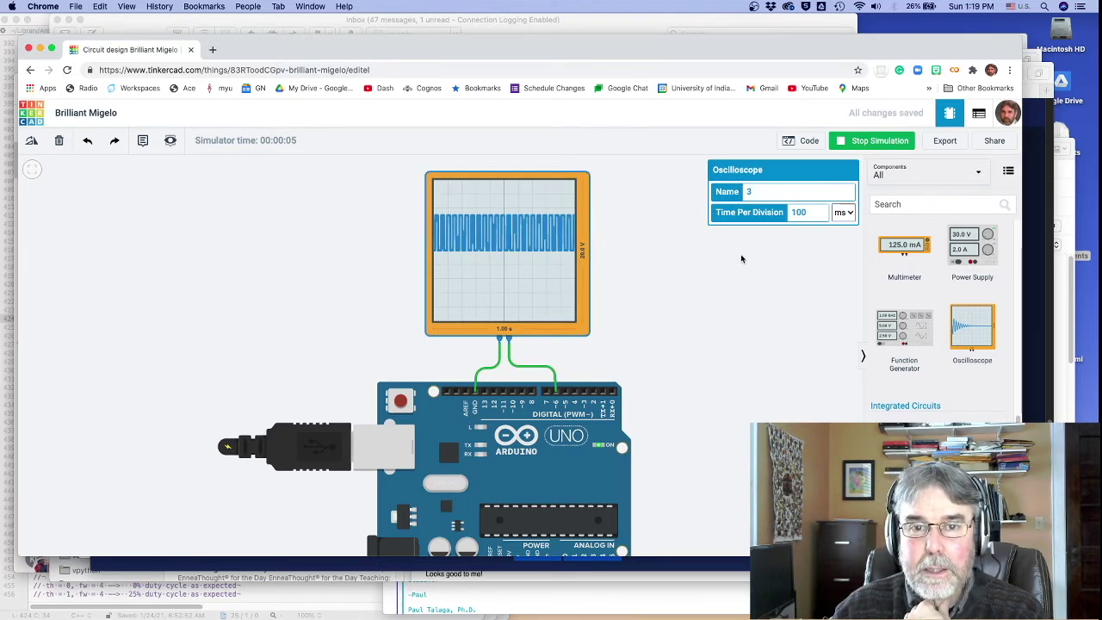
left_click(810, 213)
key("BackSpace")
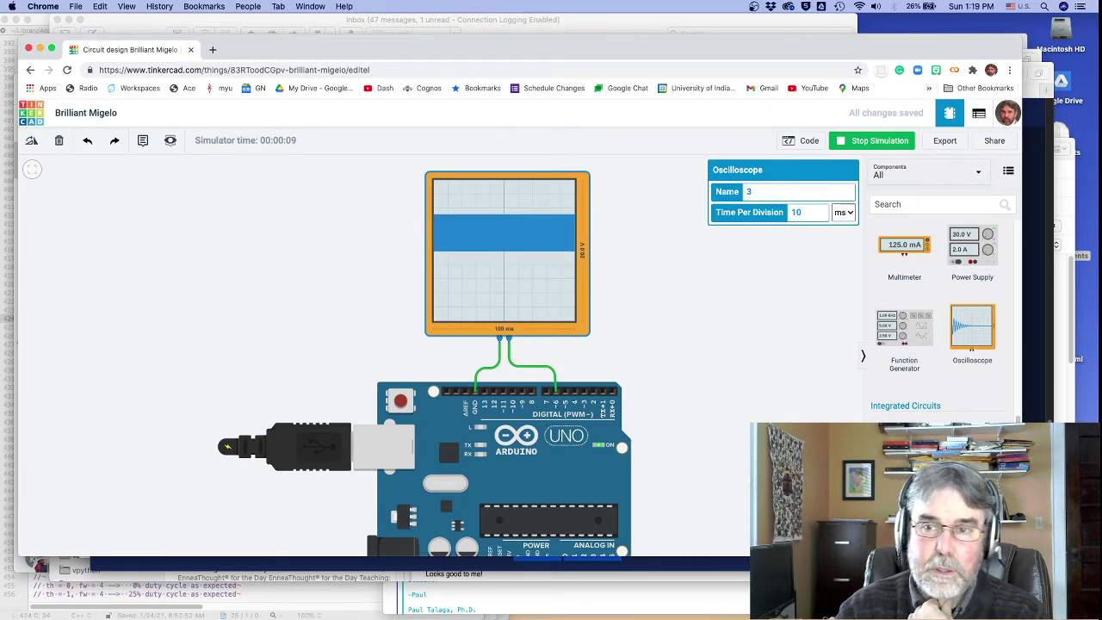
Stop the simulation, change the analogWrite value in setup() to 13, and rerun it
left_click(889, 144)
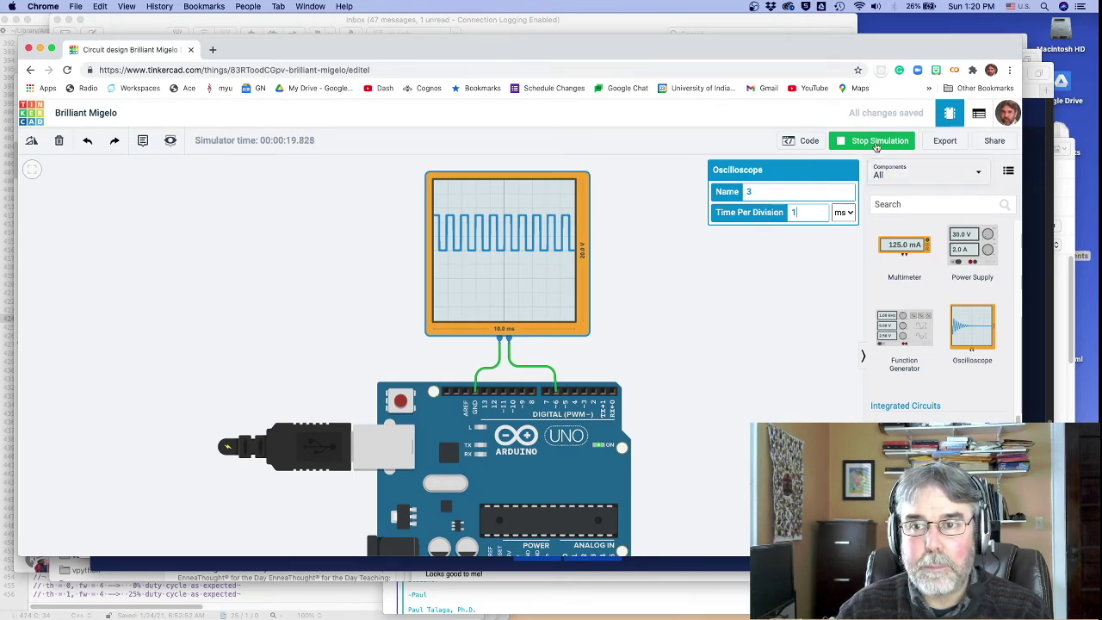
left_click(865, 142)
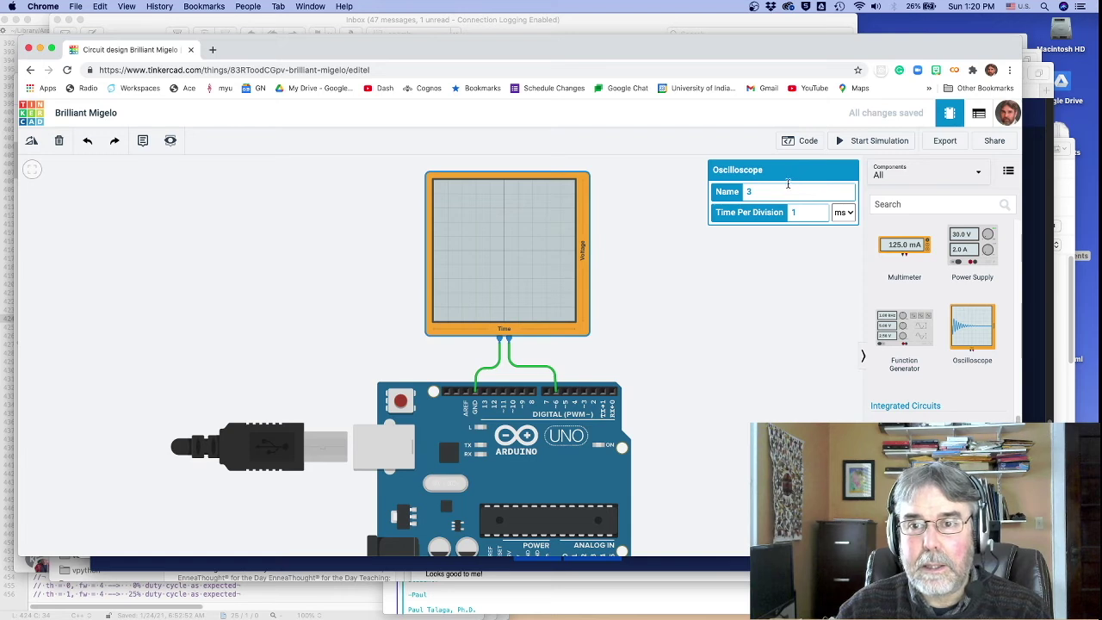
left_click(817, 145)
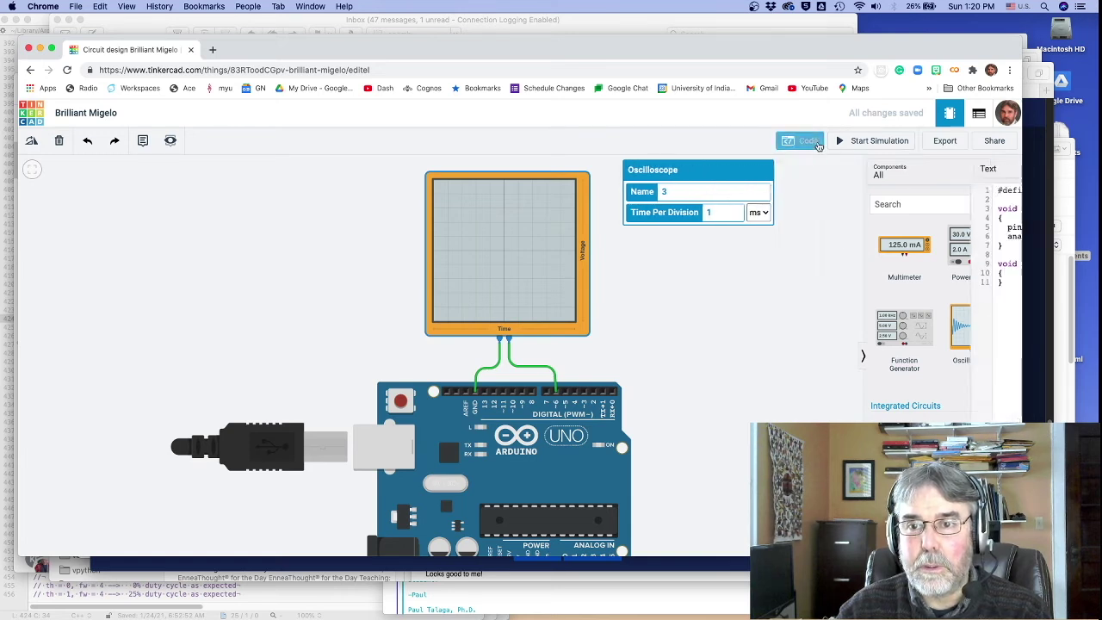
double_click(813, 237)
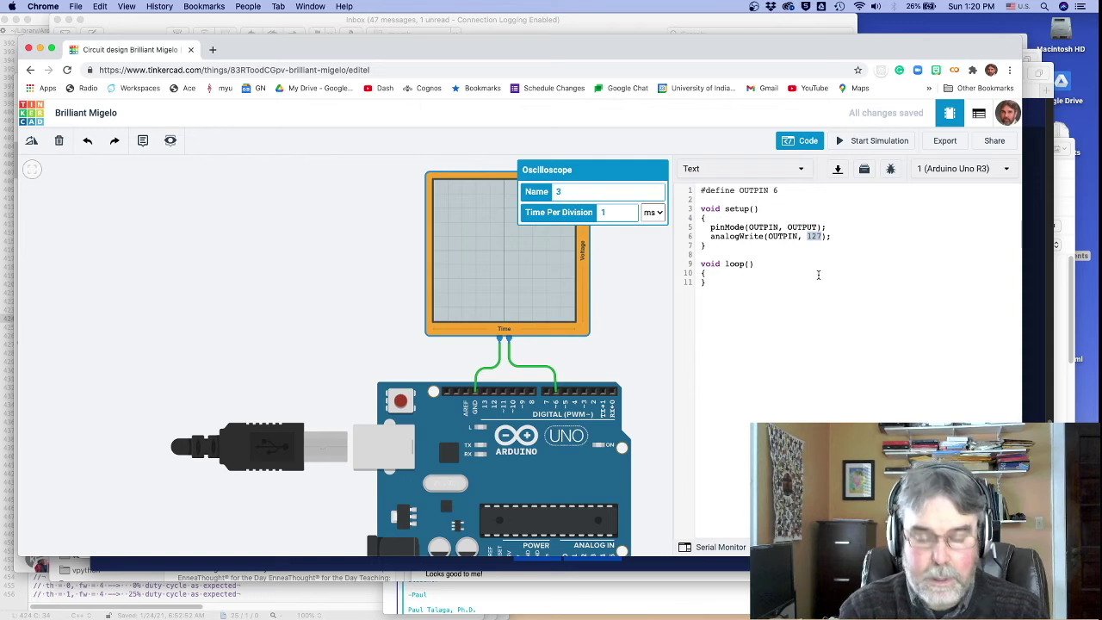
type("1")
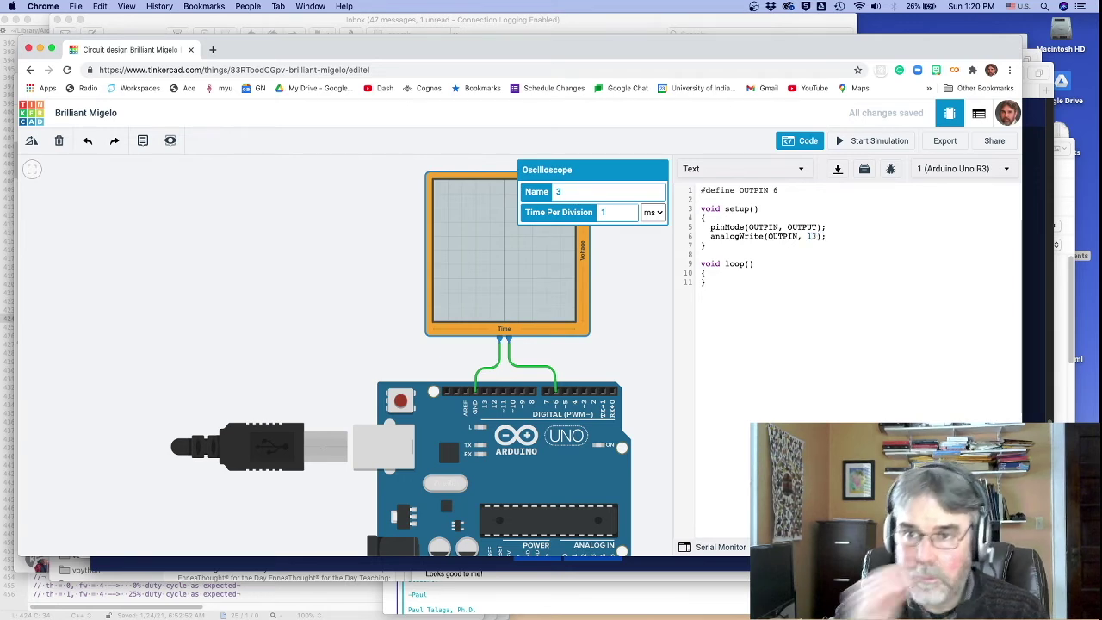
left_click(885, 143)
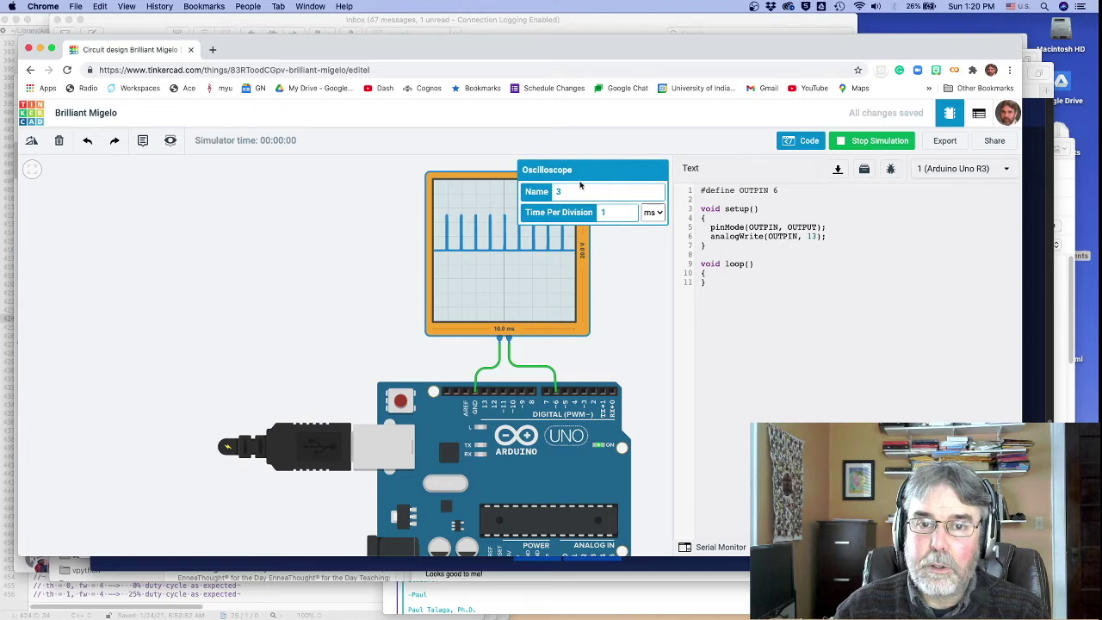
Set the oscilloscope's time per division to .1 ms while the simulation runs
left_click(626, 259)
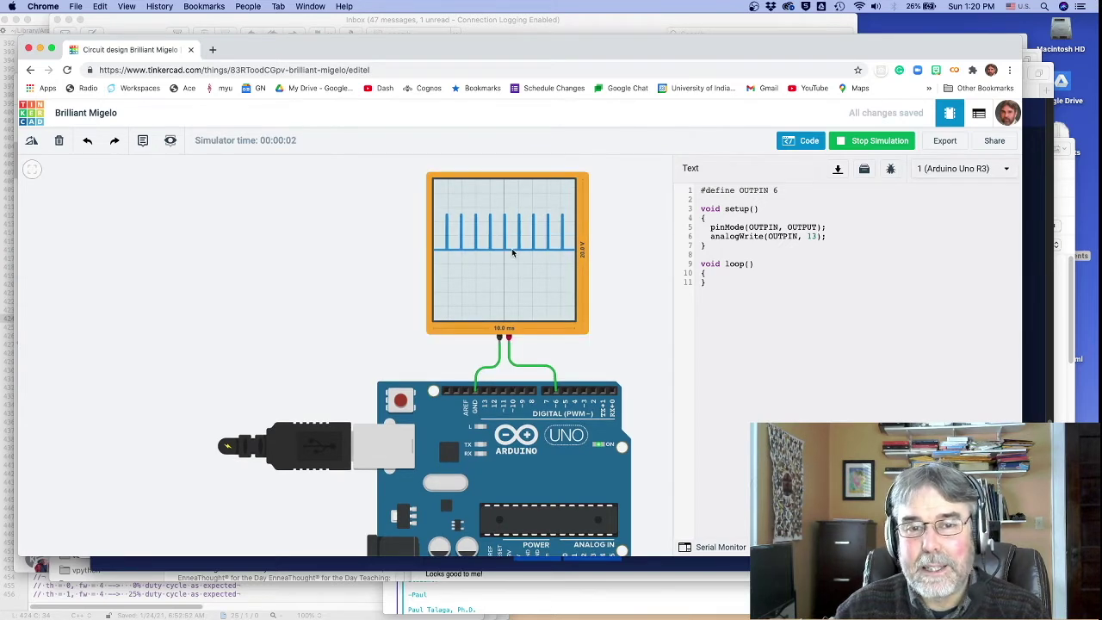
left_click(526, 275)
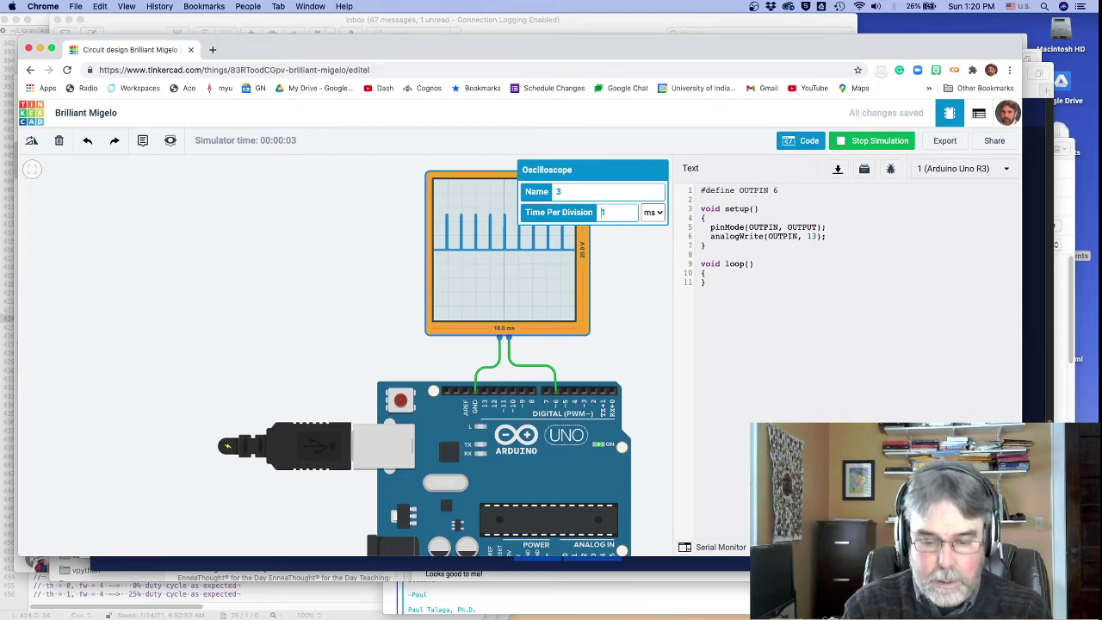
type(".")
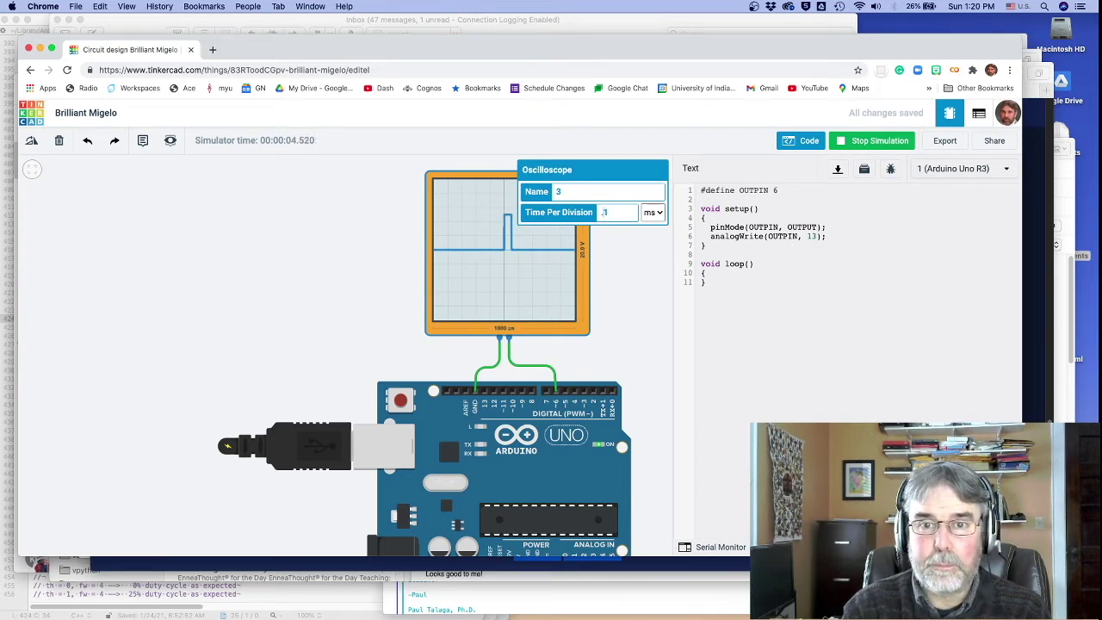
left_click(659, 313)
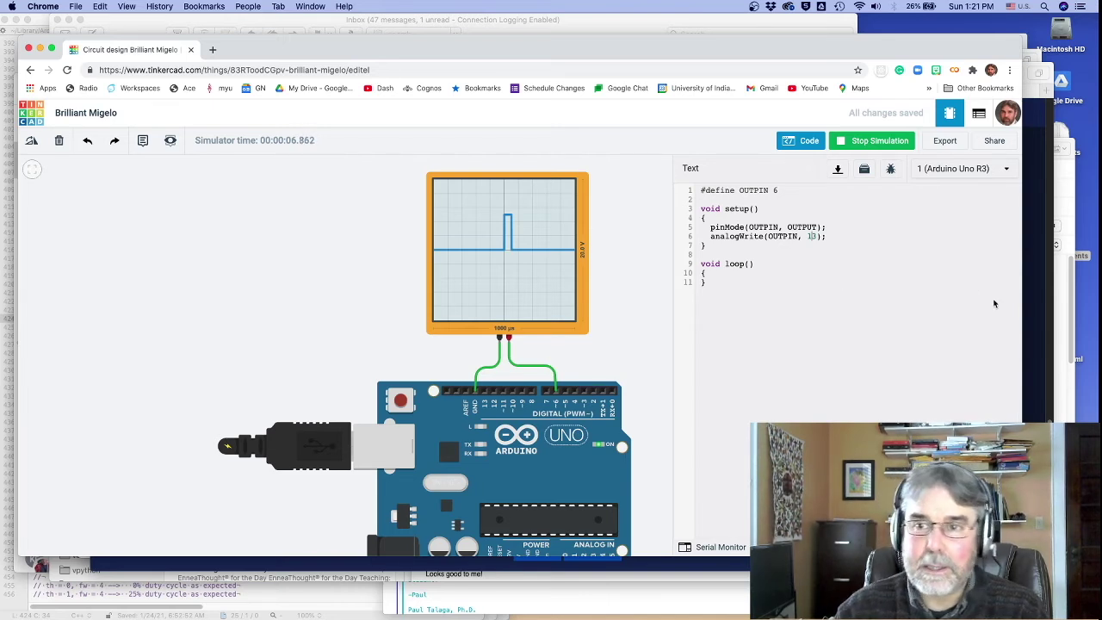
Stop the simulation, change the analogWrite value in setup() to 26, and rerun it
left_click(876, 141)
double_click(810, 236)
type("26")
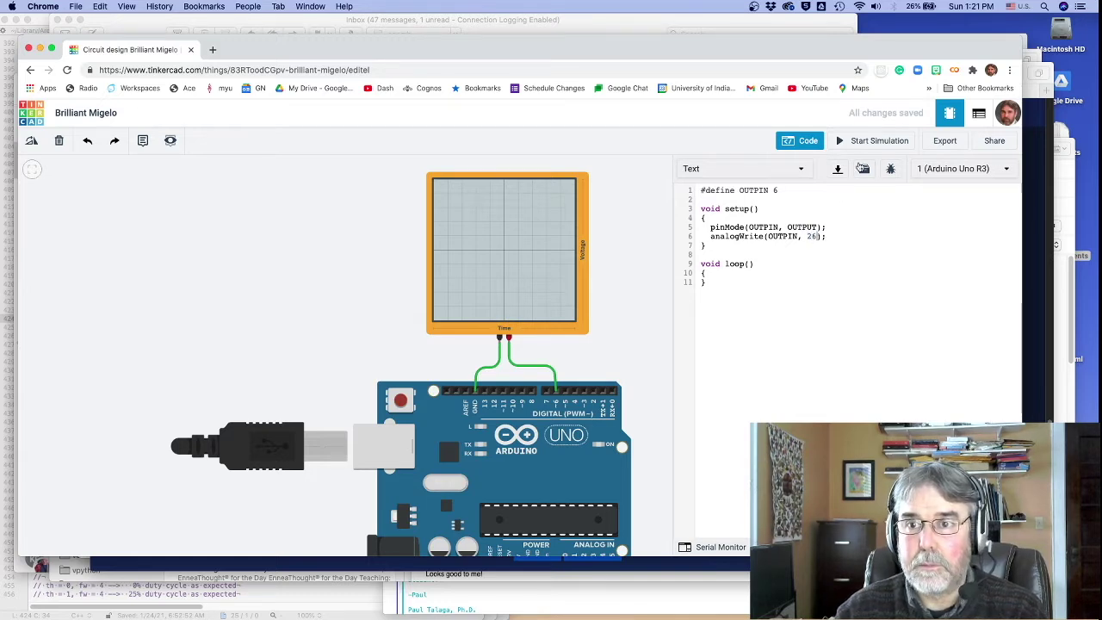
left_click(870, 143)
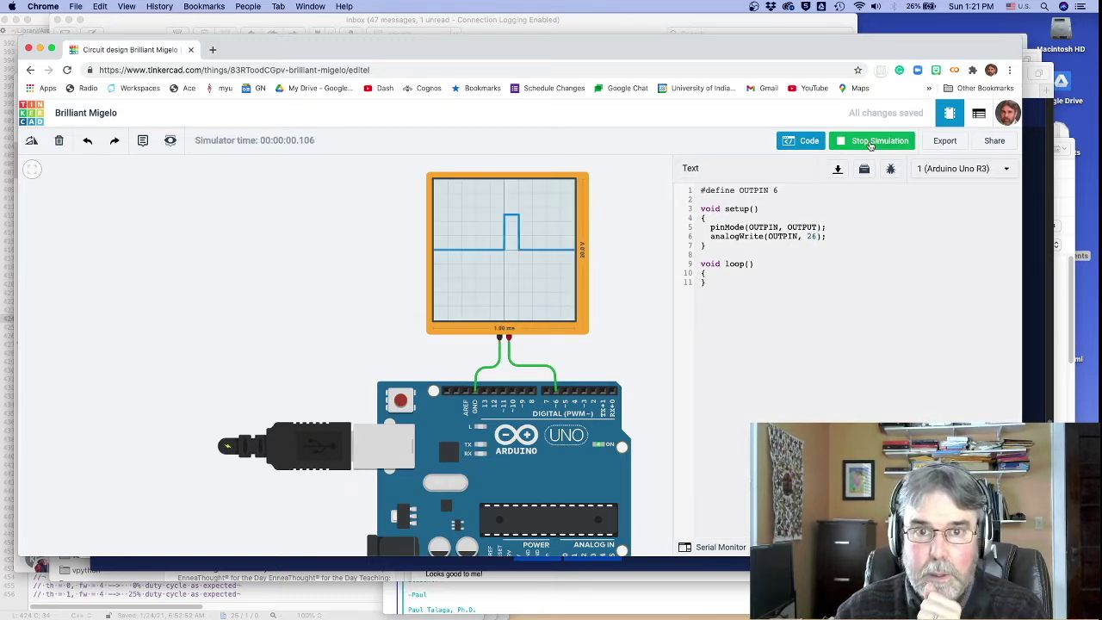
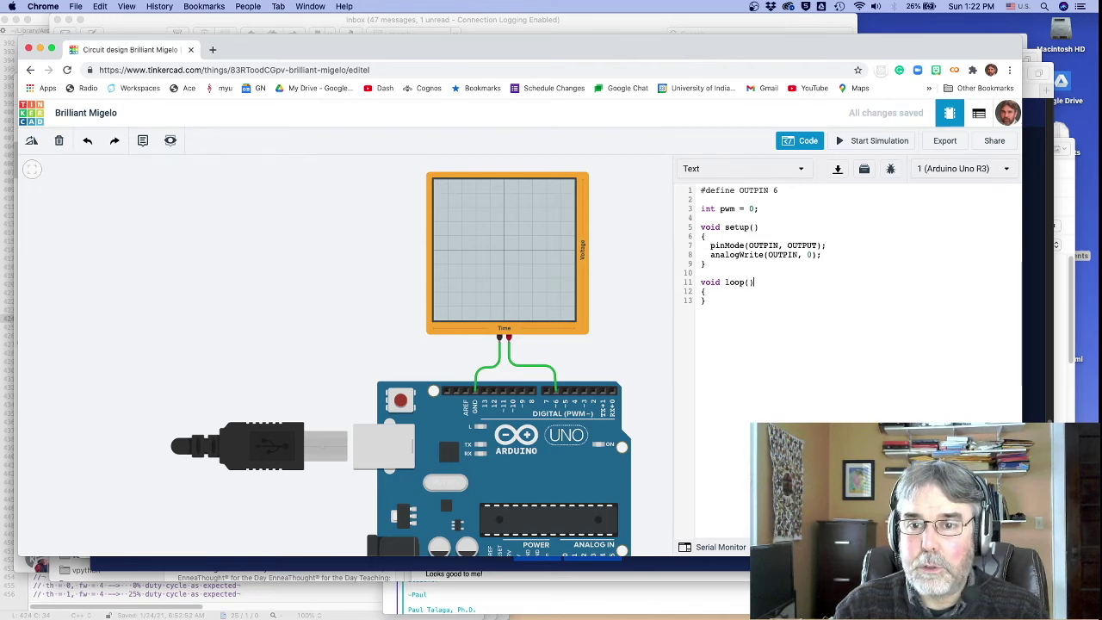
Add the line pwm += 1; as the first statement inside loop()
key("Return")
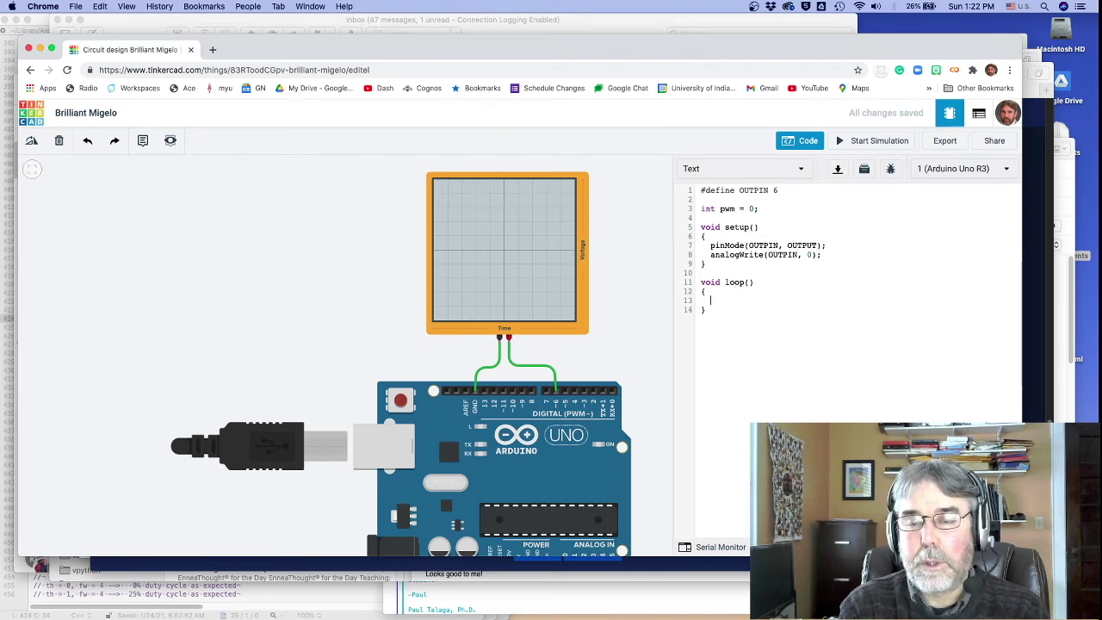
type("pwm +")
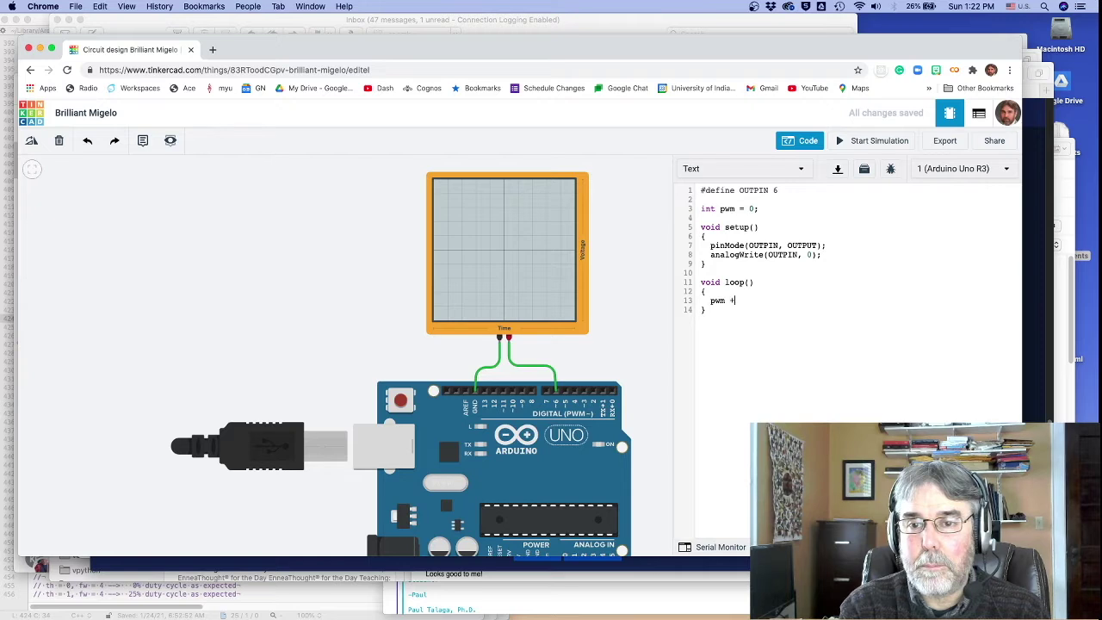
type("= 1;")
key("Return")
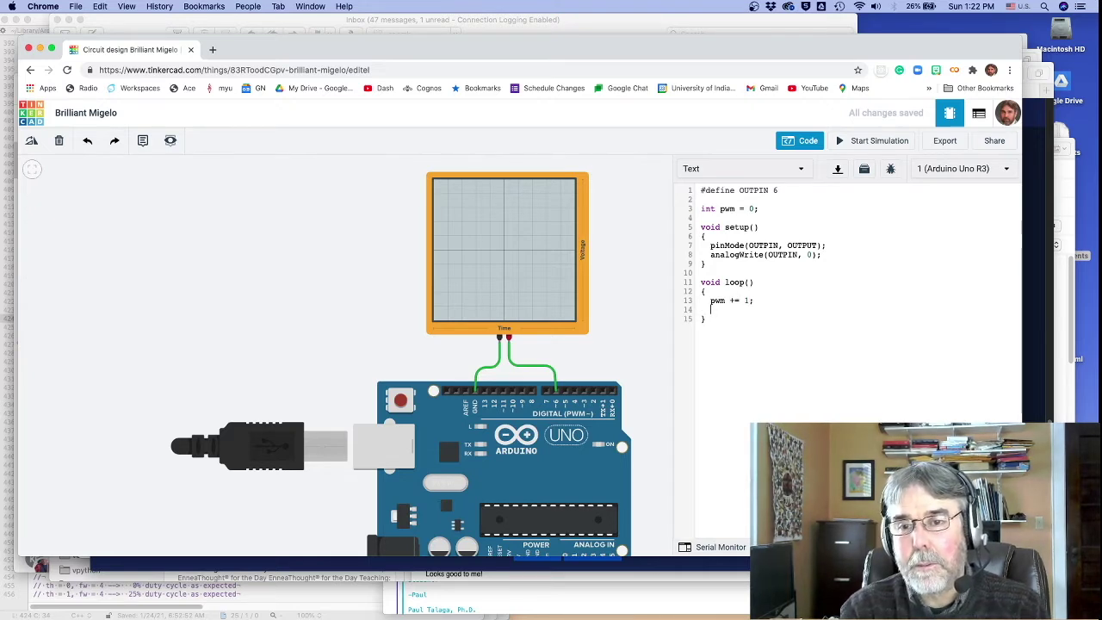
Add analogWrite(OUTPIN, pwm); and delay(100); below the pwm increment in loop()
type("analogWrite(OUTPIN, pwm")
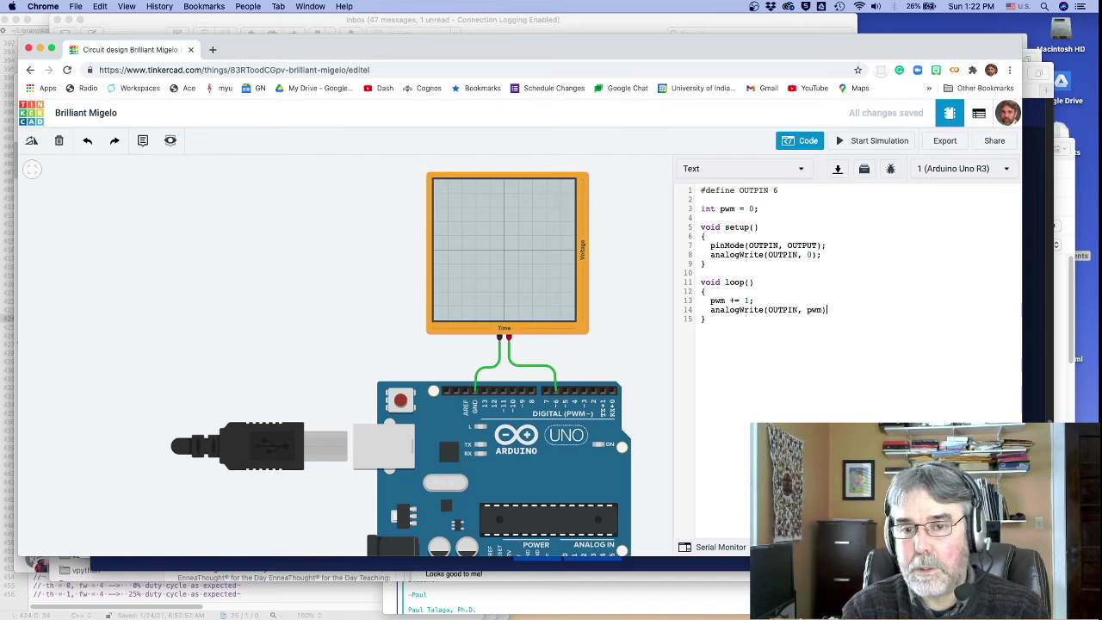
key("Return")
left_click(827, 309)
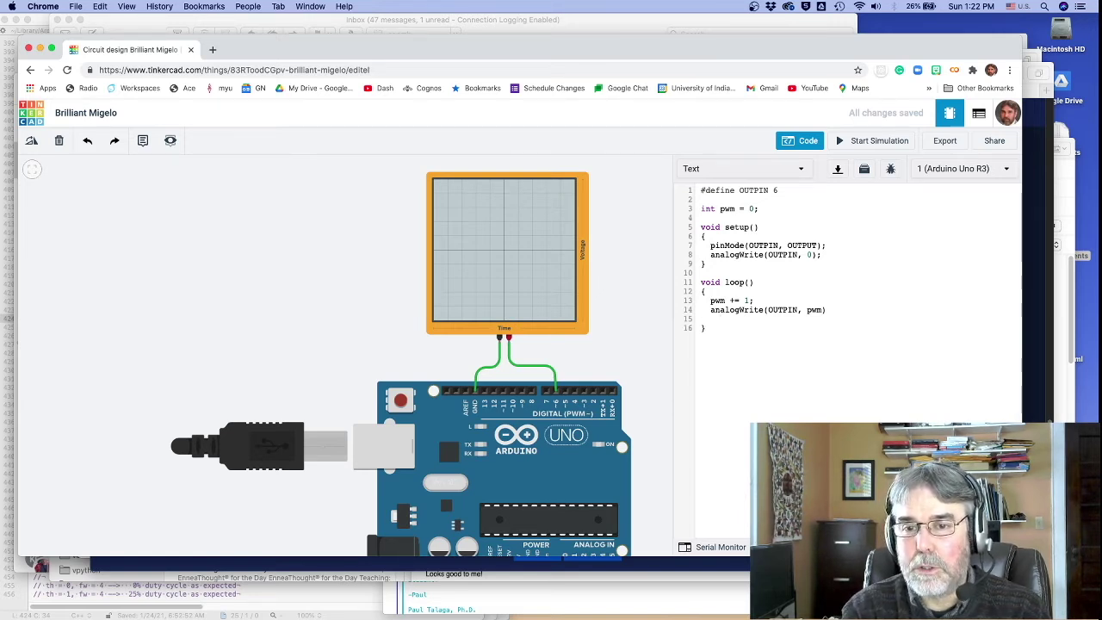
type(";")
key("Return")
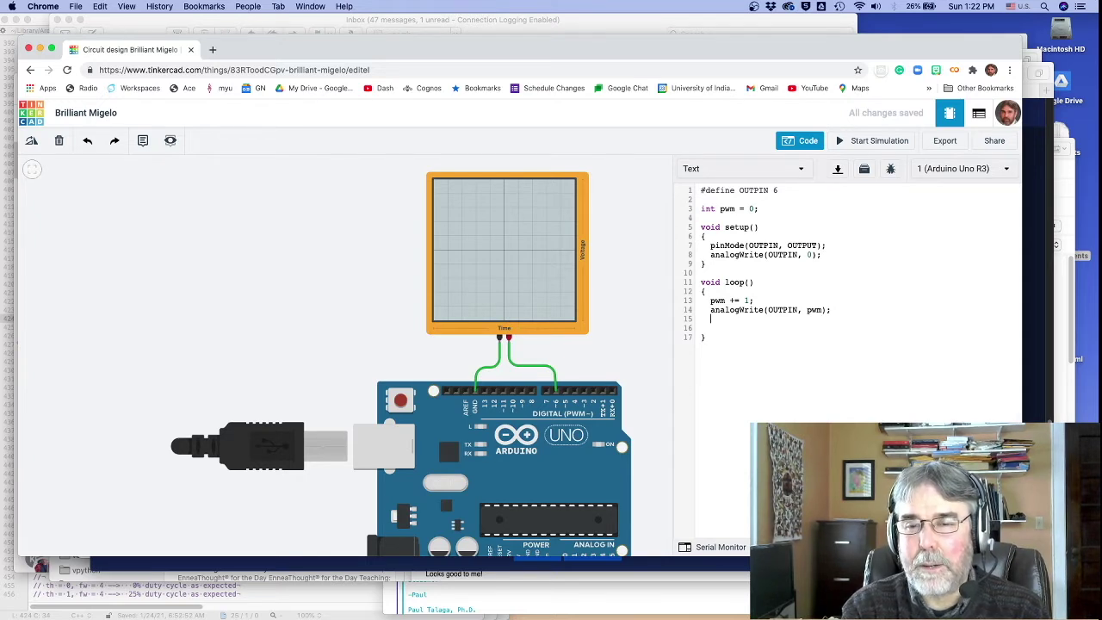
type("delay(100);")
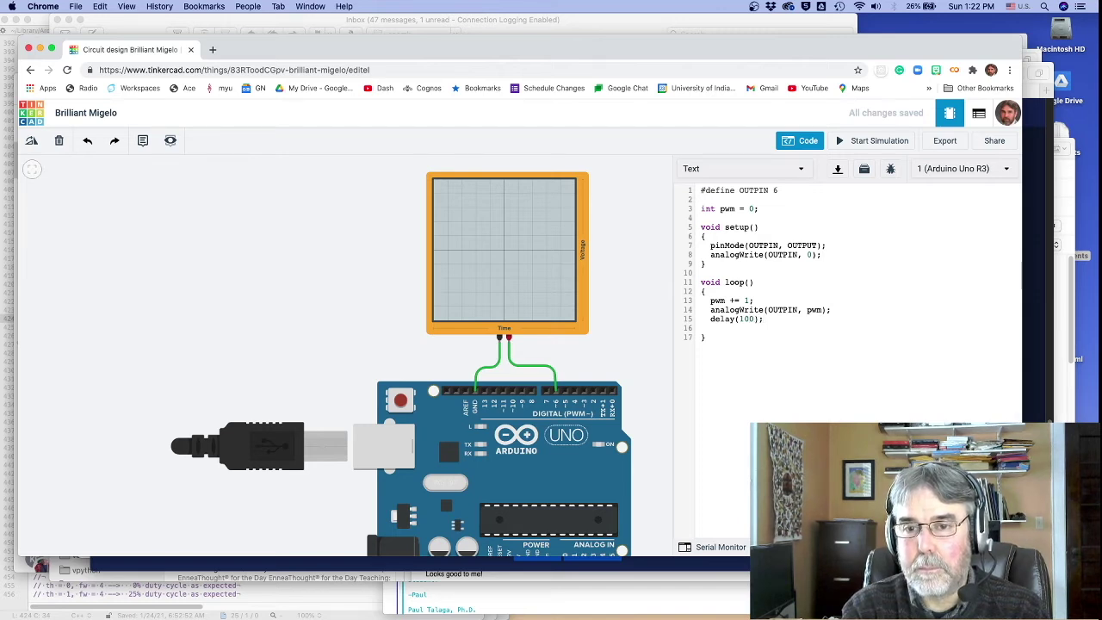
Begin an if (pwm >= 255) { block after the delay, containing the statement pwm = -1;
key("Return")
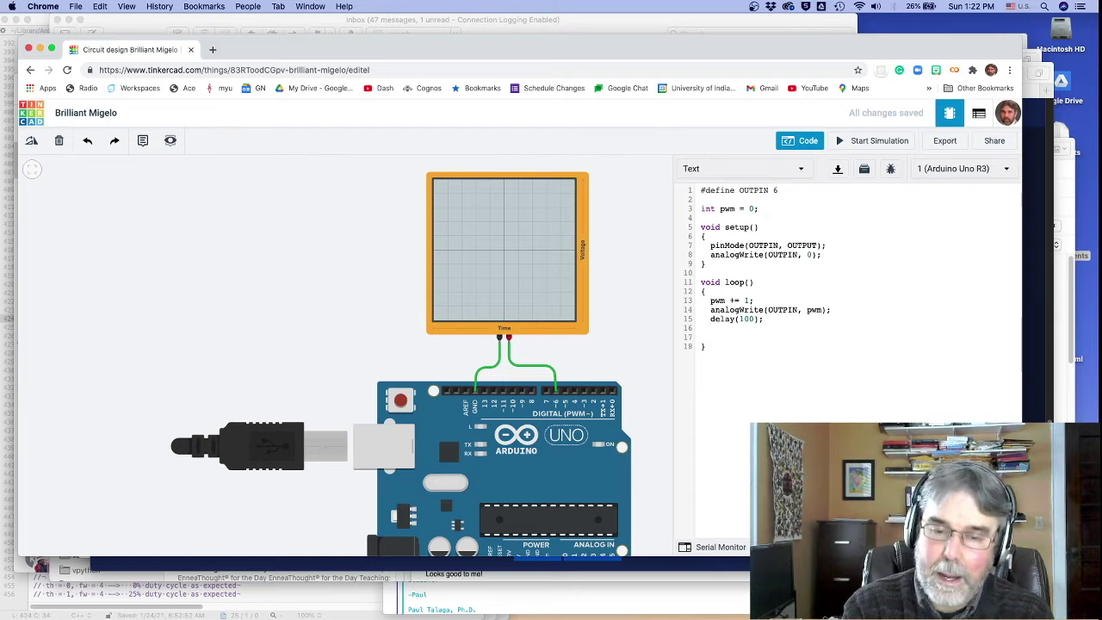
type("if (pwm >= 255) {")
key("Return")
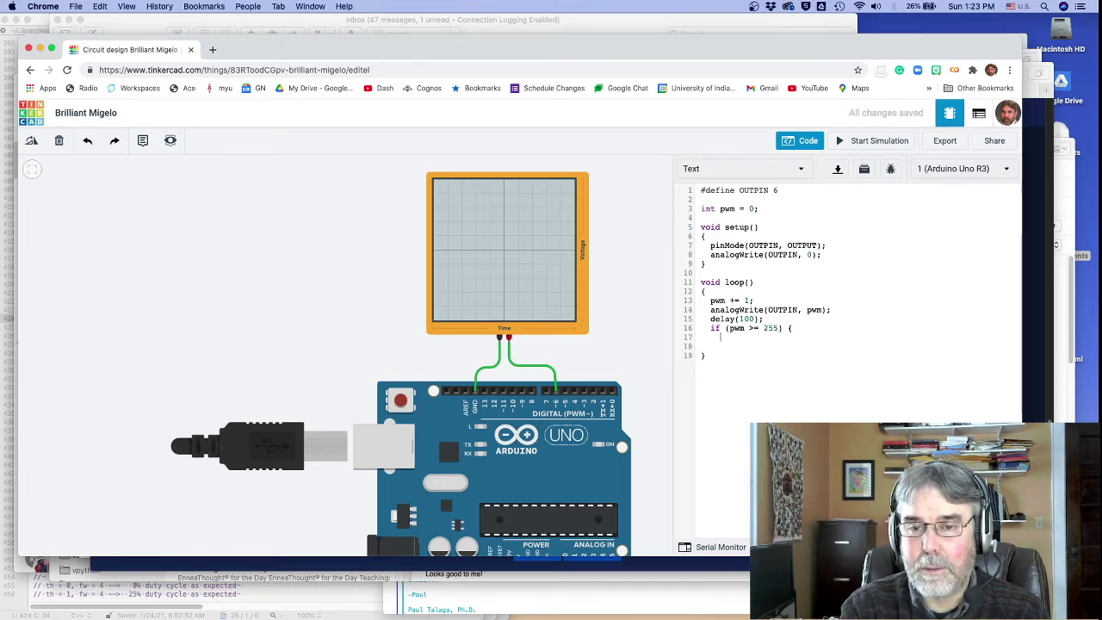
type("pwm")
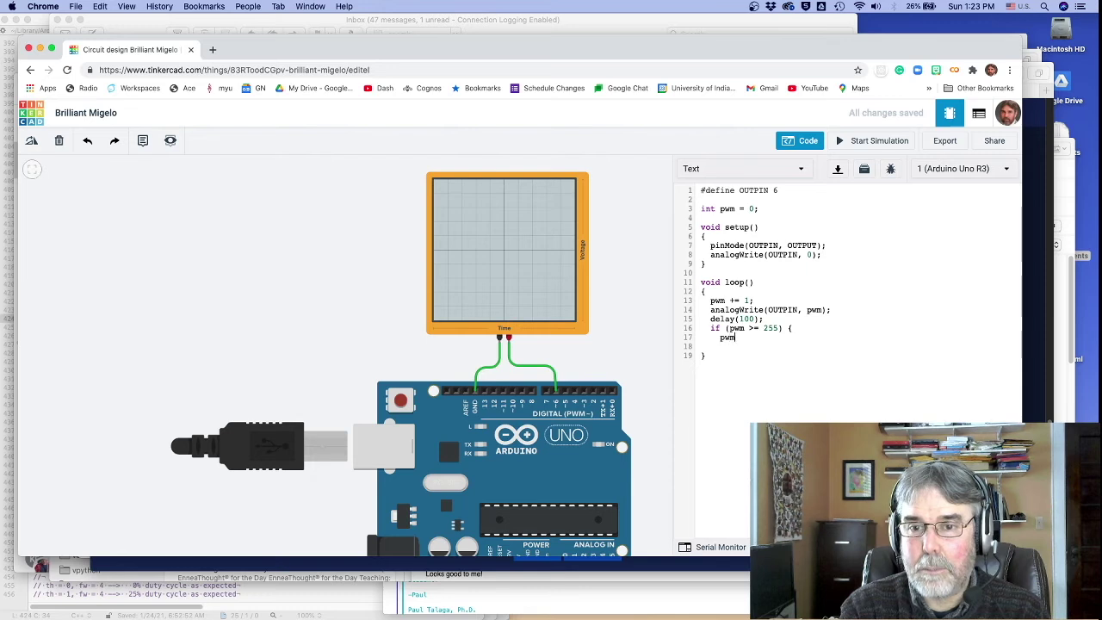
type(" = -1;")
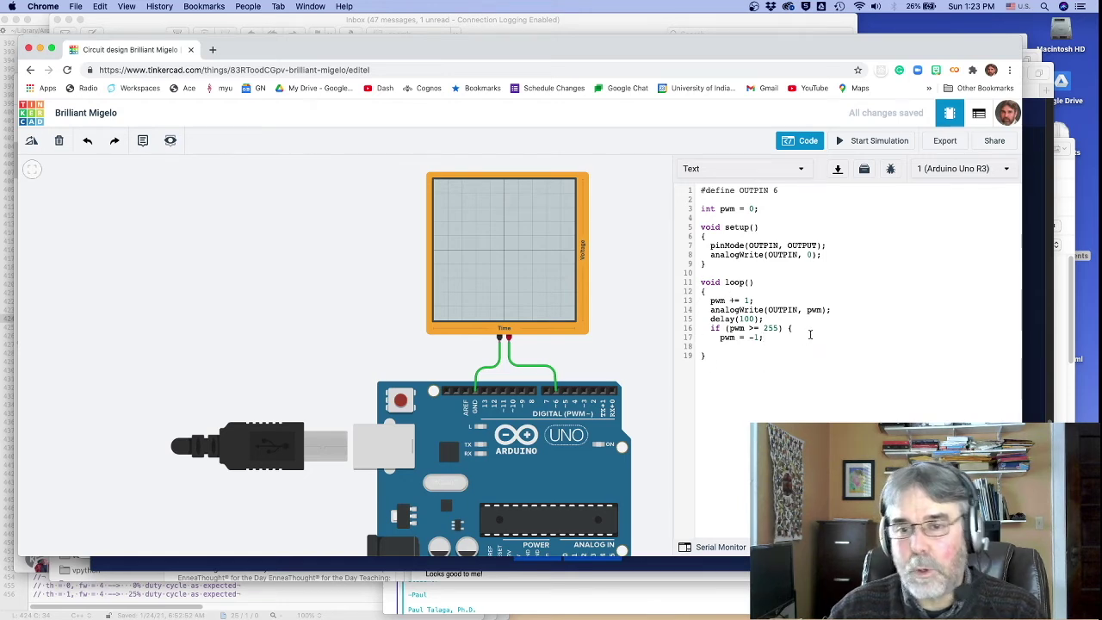
Change the assignment inside the if block to pwm = 0;
left_click(761, 337)
key("BackSpace")
key("BackSpace")
type("0")
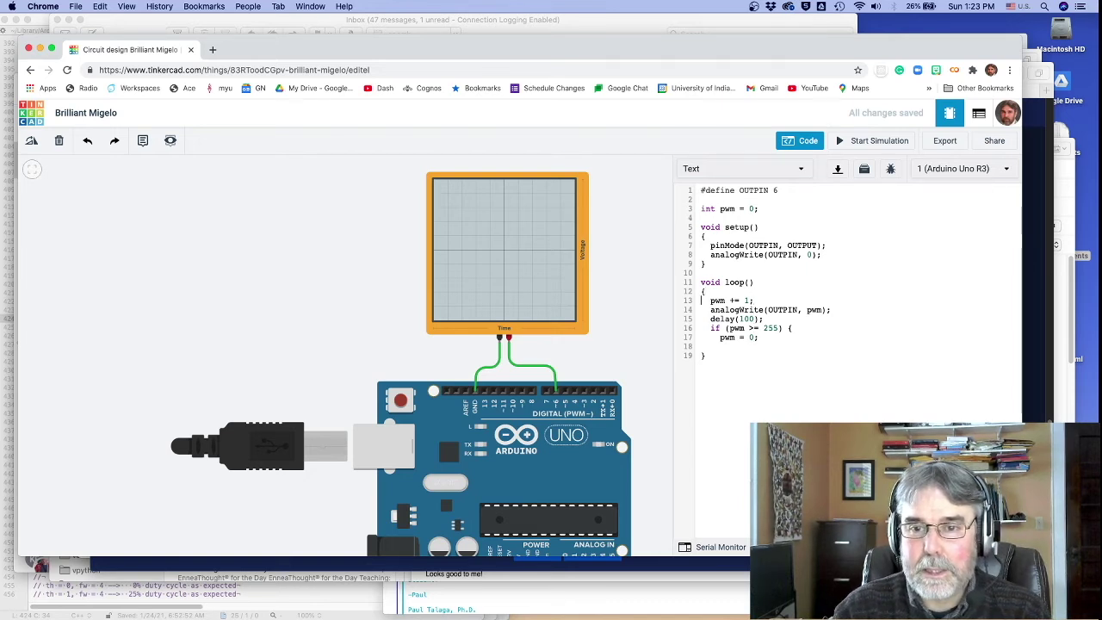
Move the pwm += 1; line from the start of loop() to directly below delay(100); and close the if block with a brace
triple_click(753, 303)
key("super+c")
key("super+x")
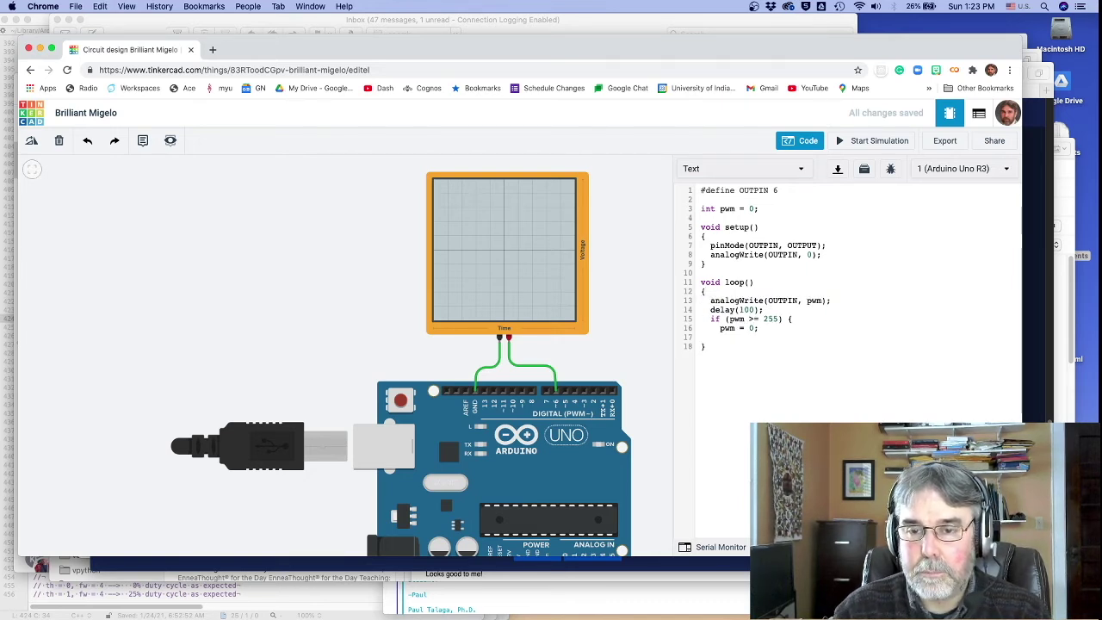
key("super+v")
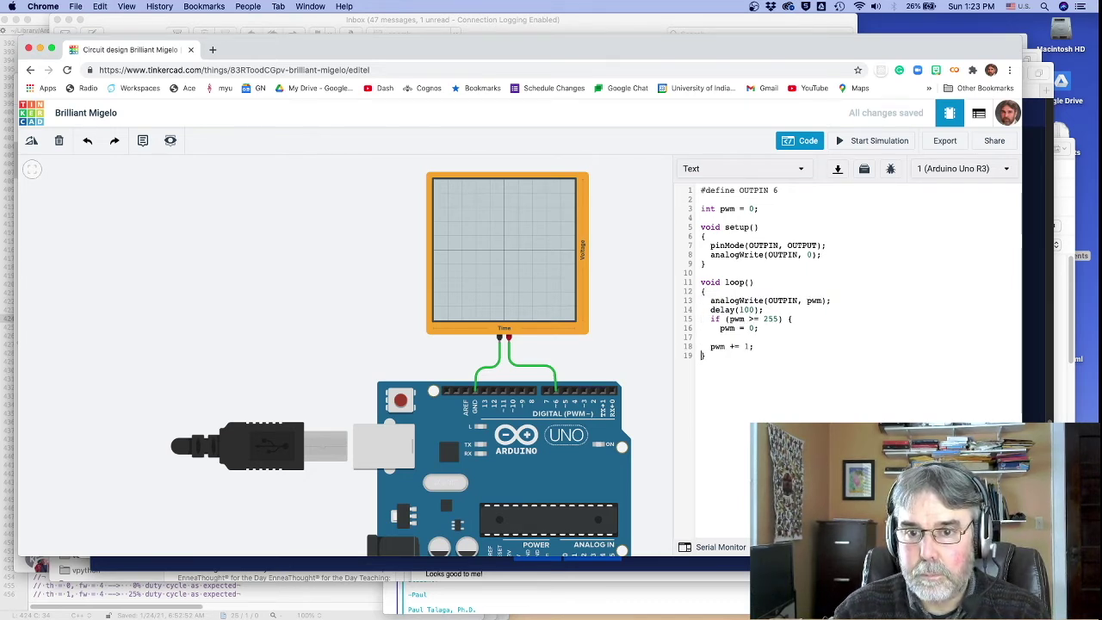
left_click(759, 328)
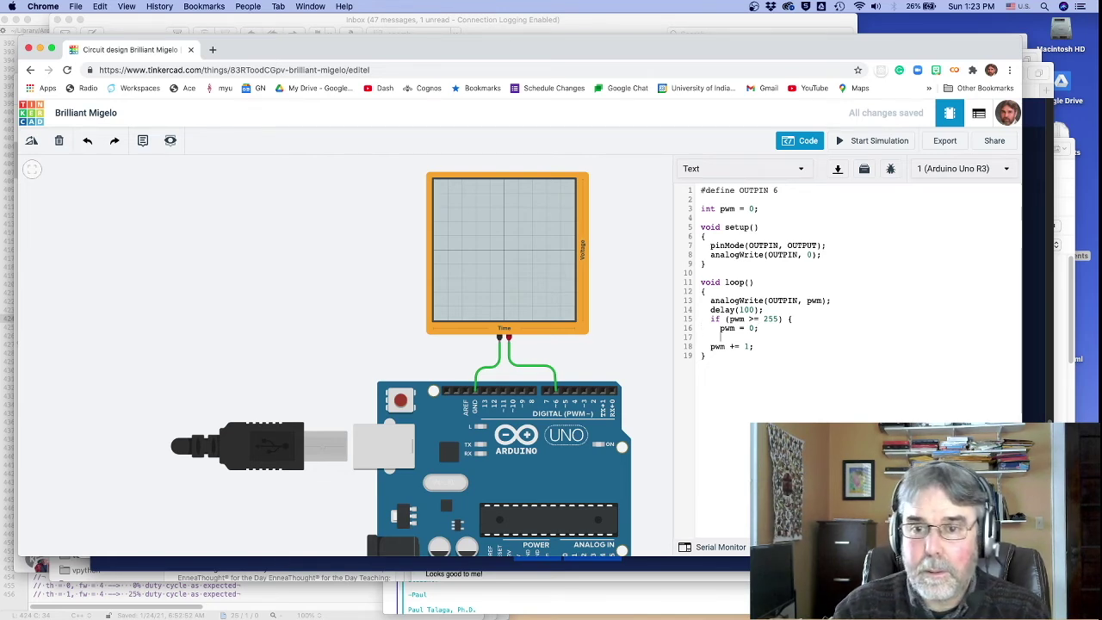
triple_click(732, 346)
key("ctrl+x")
left_click(701, 318)
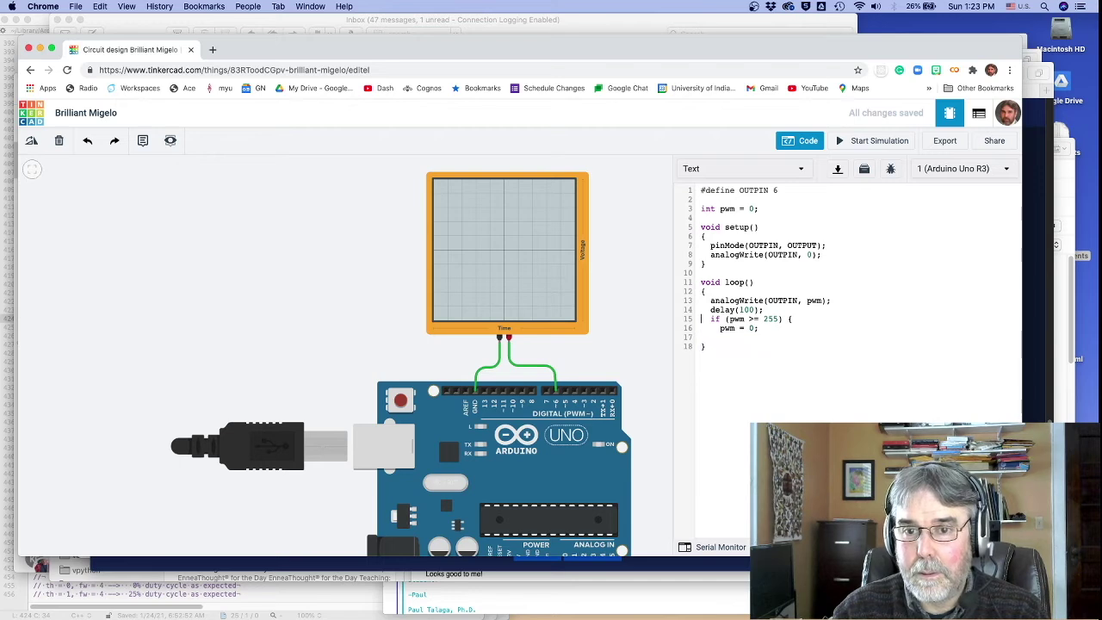
key("ctrl+v")
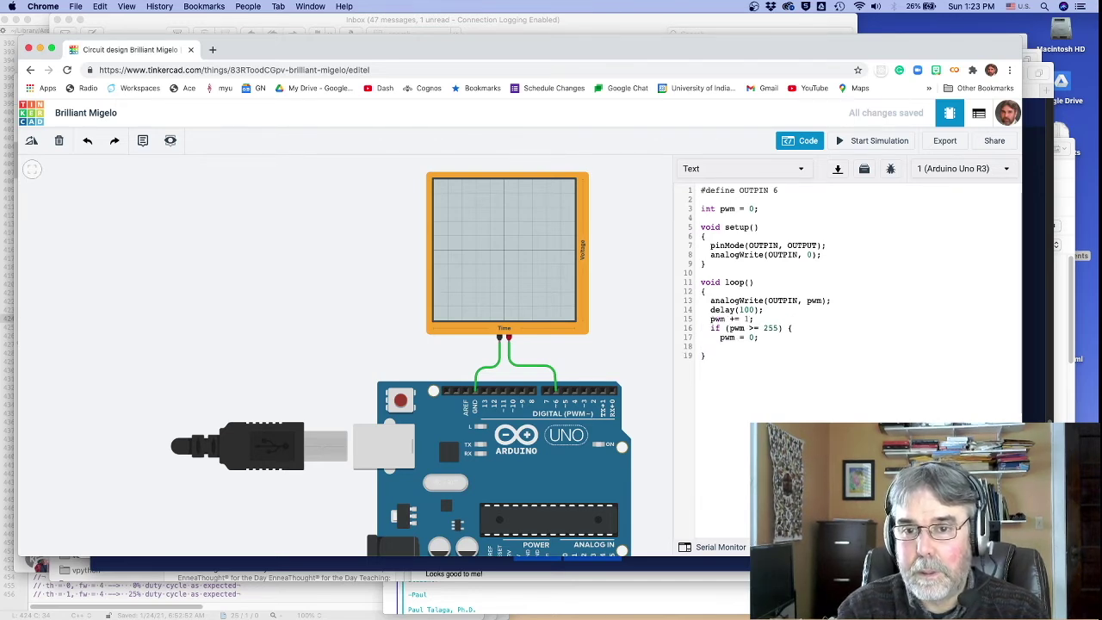
type("}")
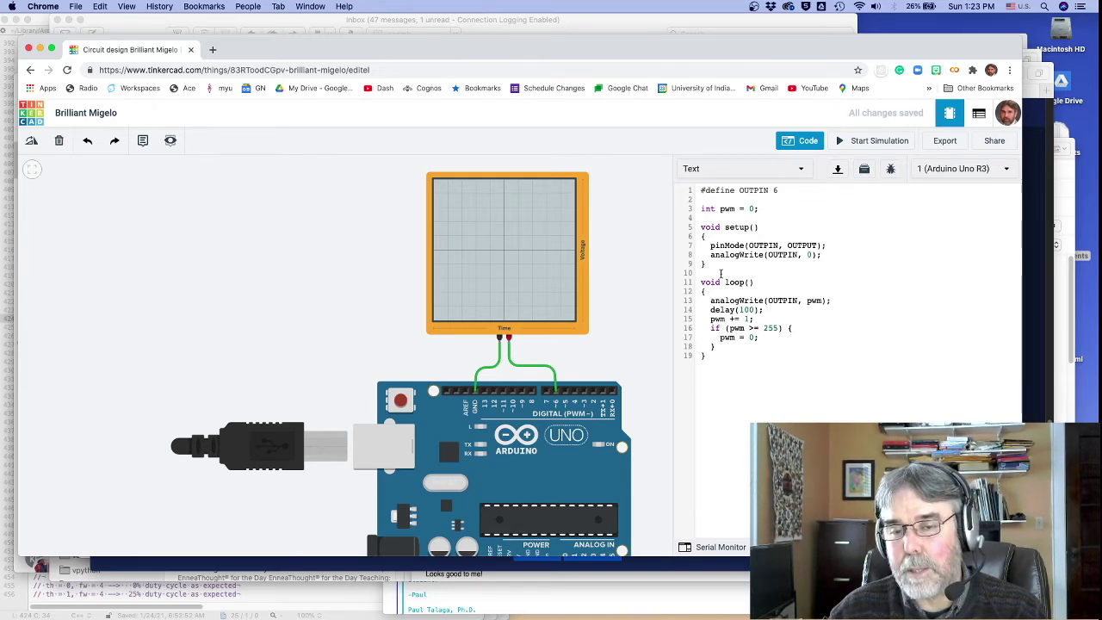
Change the if condition to pwm > 255 and start the simulation
left_click(756, 328)
key("BackSpace")
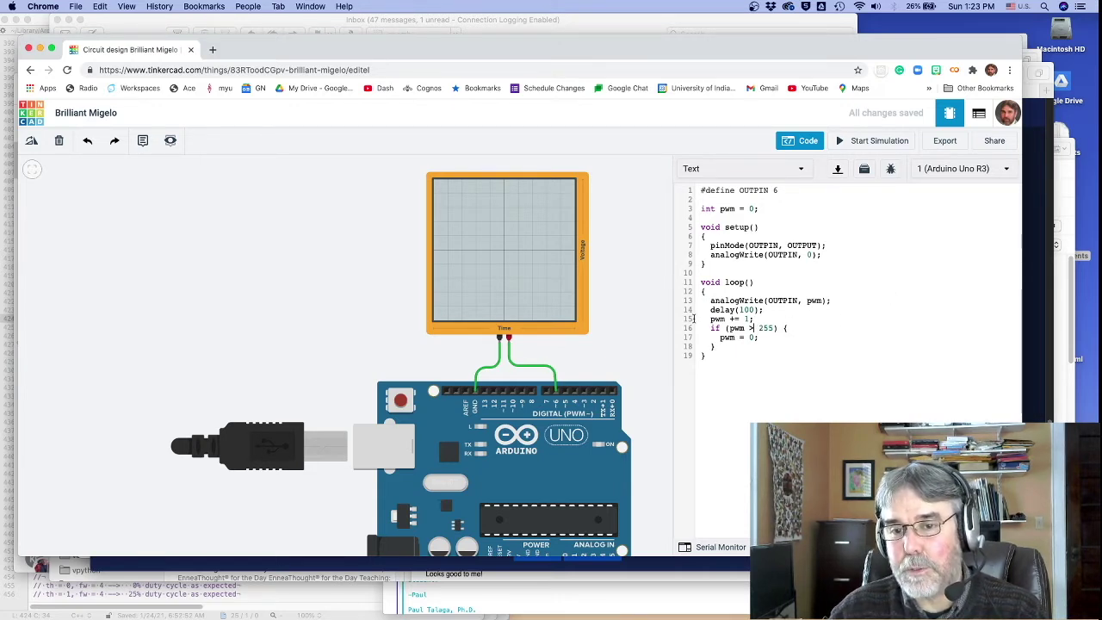
left_click(875, 147)
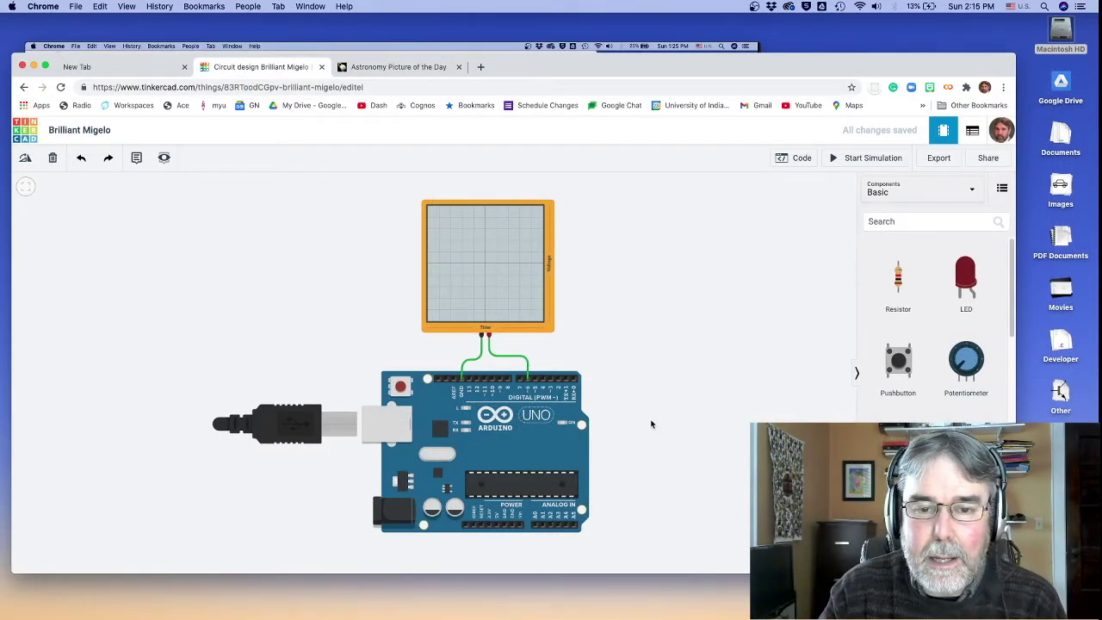
Add a small breadboard to the right of the Arduino, roughly level with the board
left_click_drag(651, 424, 472, 423)
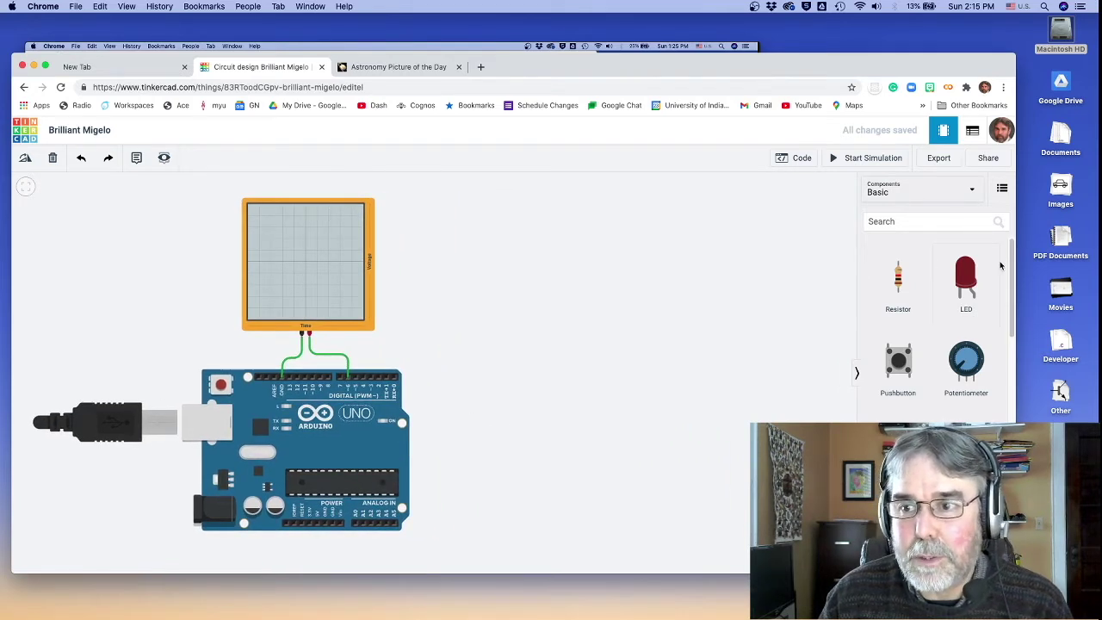
left_click_drag(1012, 269, 1013, 345)
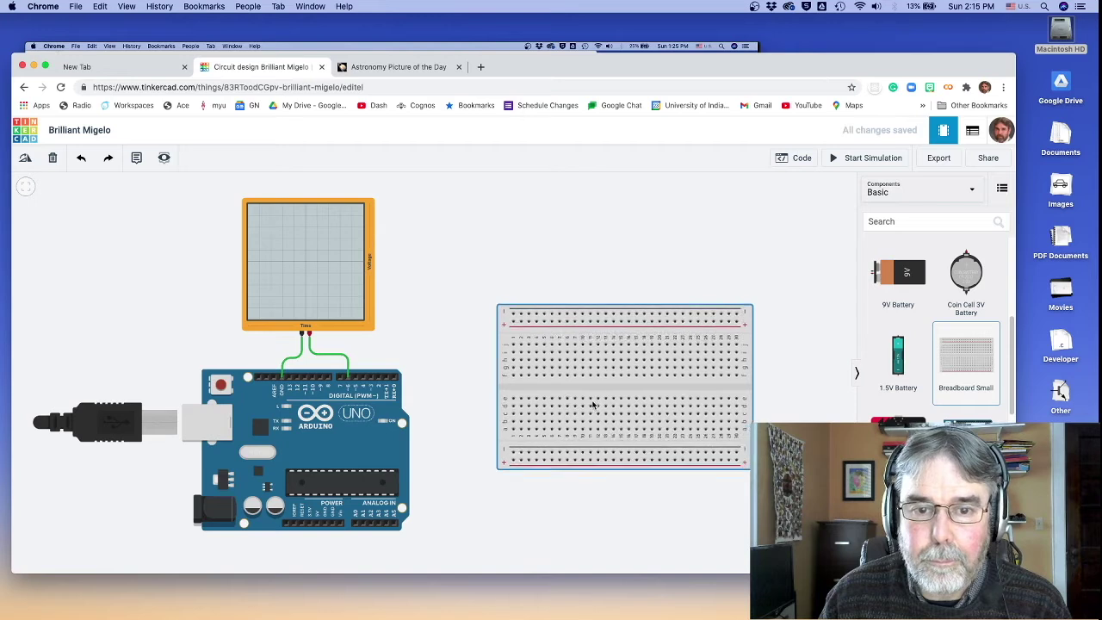
left_click(598, 408)
left_click_drag(793, 403, 794, 337)
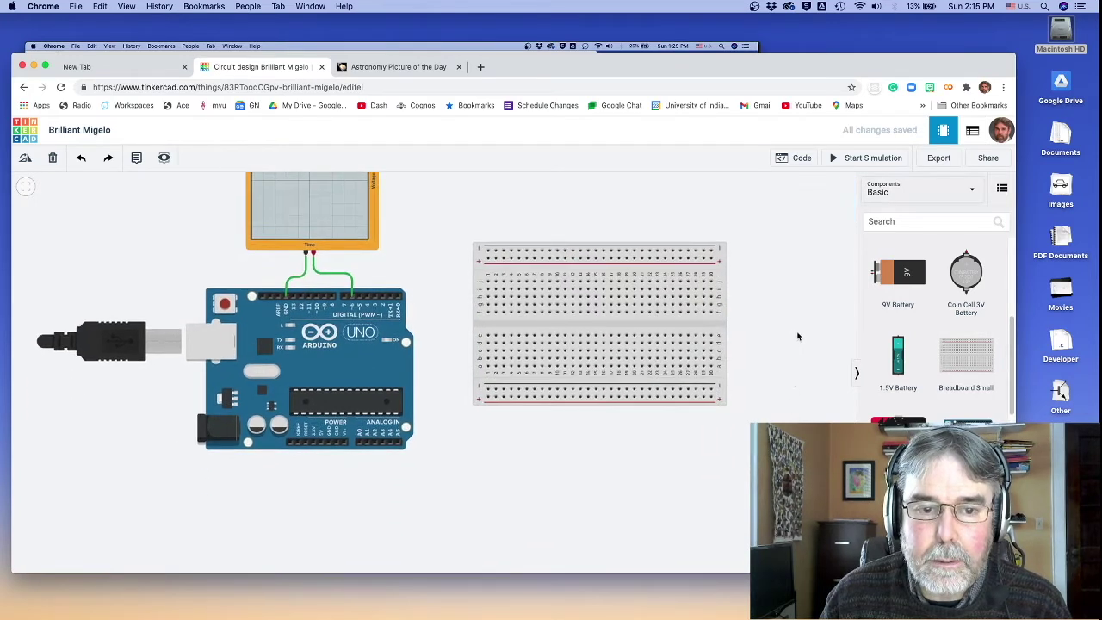
left_click_drag(543, 365, 527, 407)
Wire the Arduino's GND pin in the POWER header to the breadboard's lower negative rail, routing the wire below both boards
left_click(339, 443)
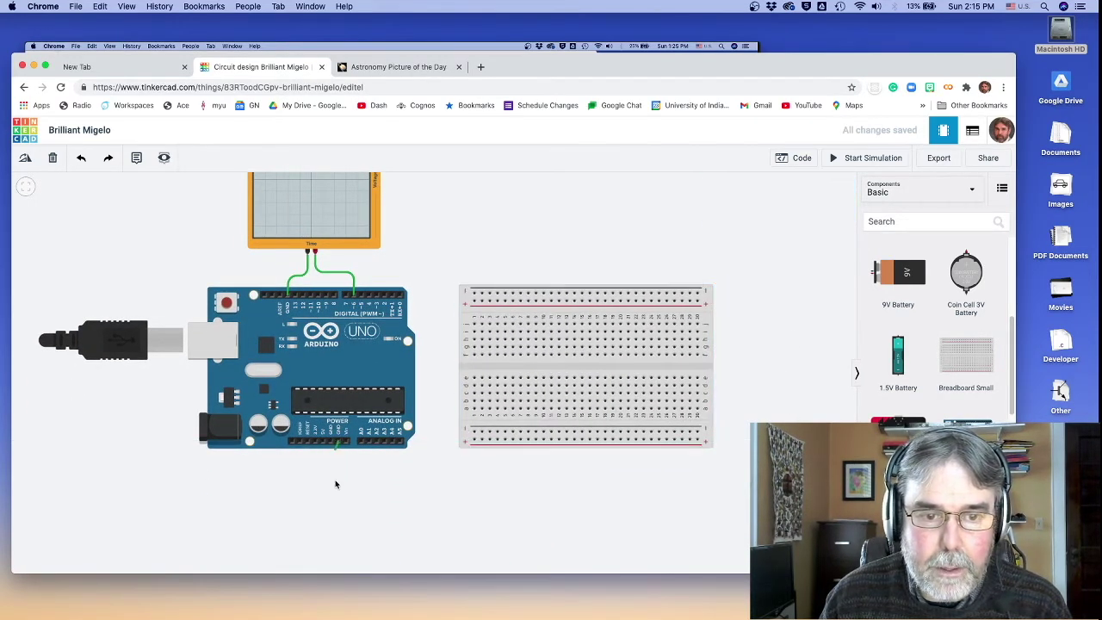
left_click(338, 480)
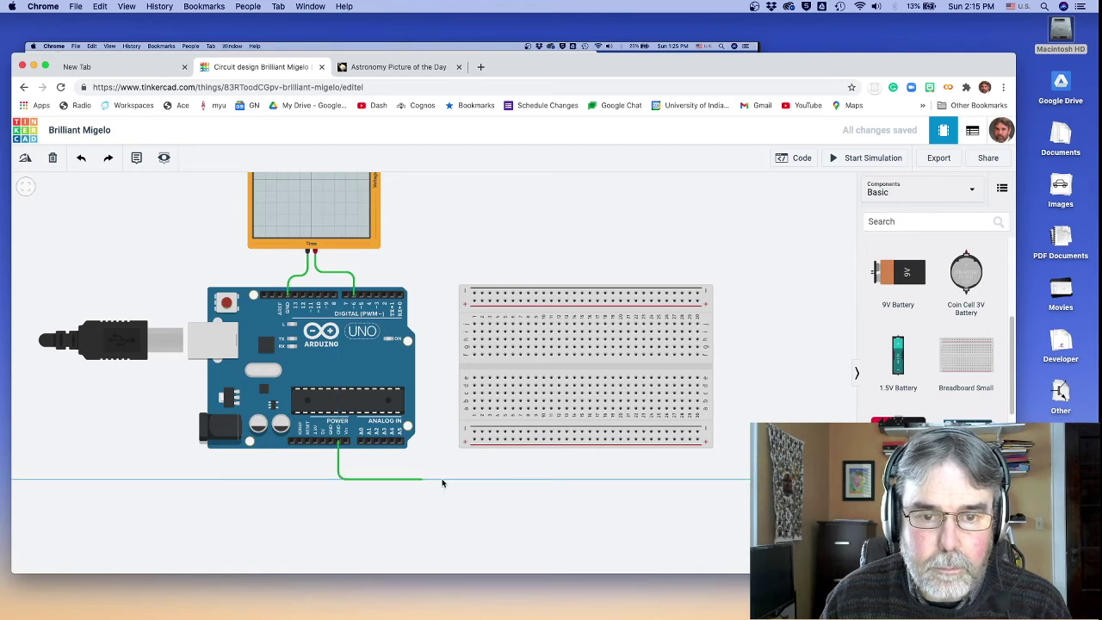
left_click(488, 479)
left_click(489, 432)
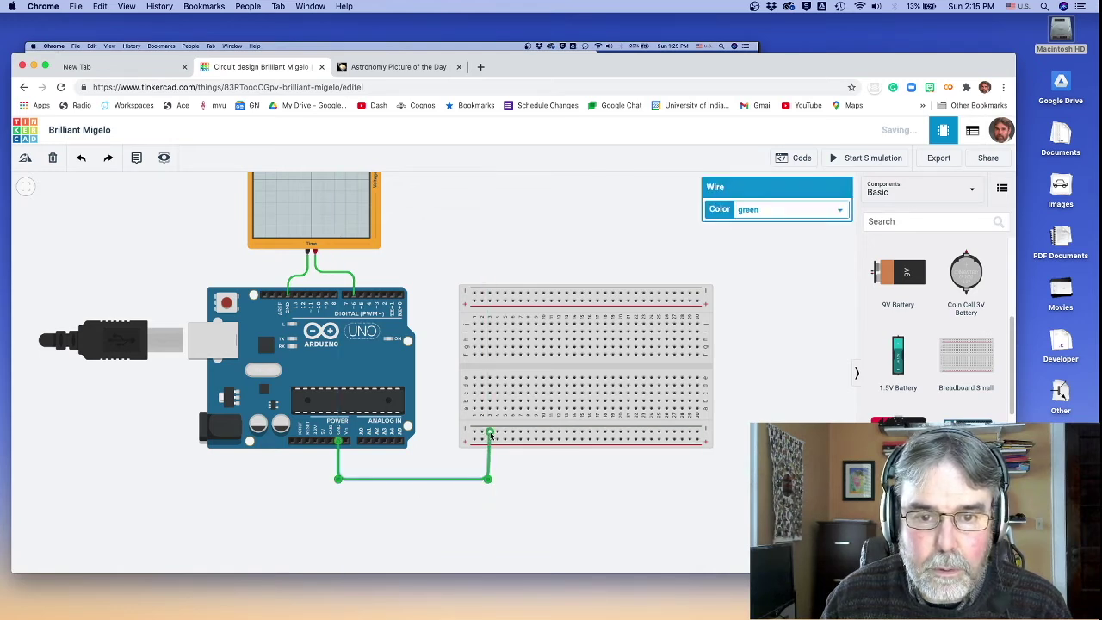
left_click(529, 499)
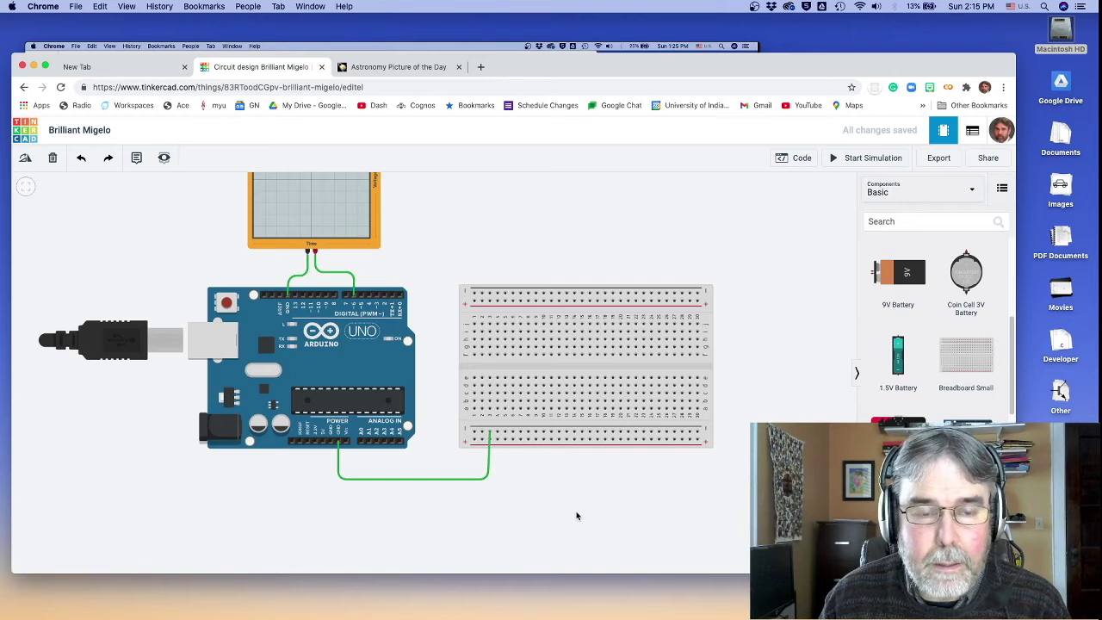
Place a horizontal 1 kΩ resistor and, to its right, a 100 nF capacitor in the top terminal row of the breadboard's upper half
scroll(376, 342, "up", 3)
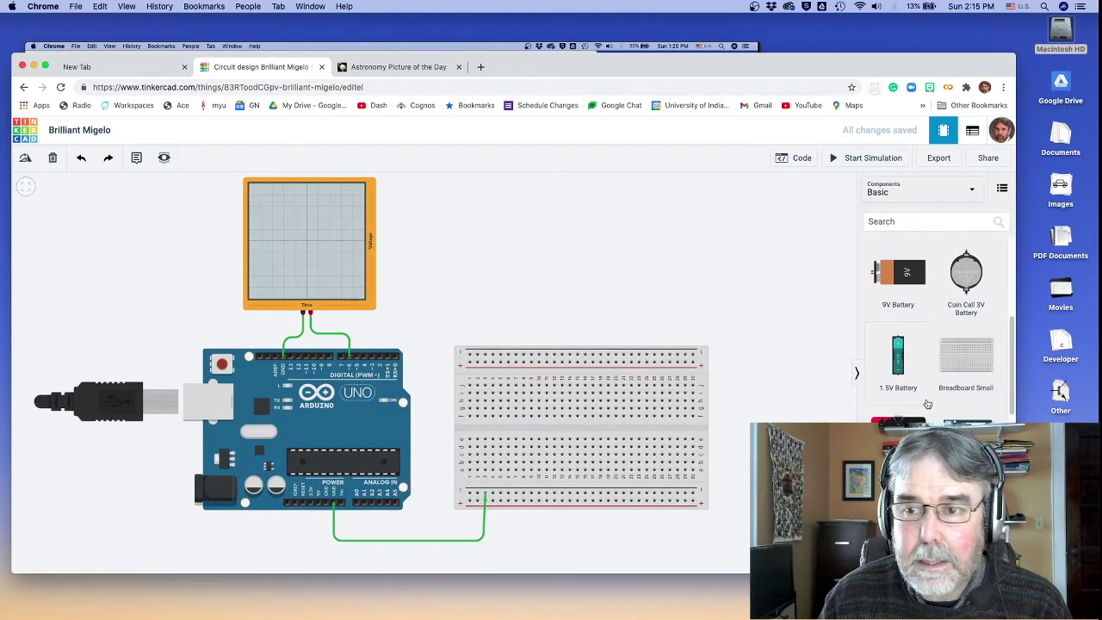
scroll(909, 342, "up", 3)
left_click_drag(898, 277, 531, 295)
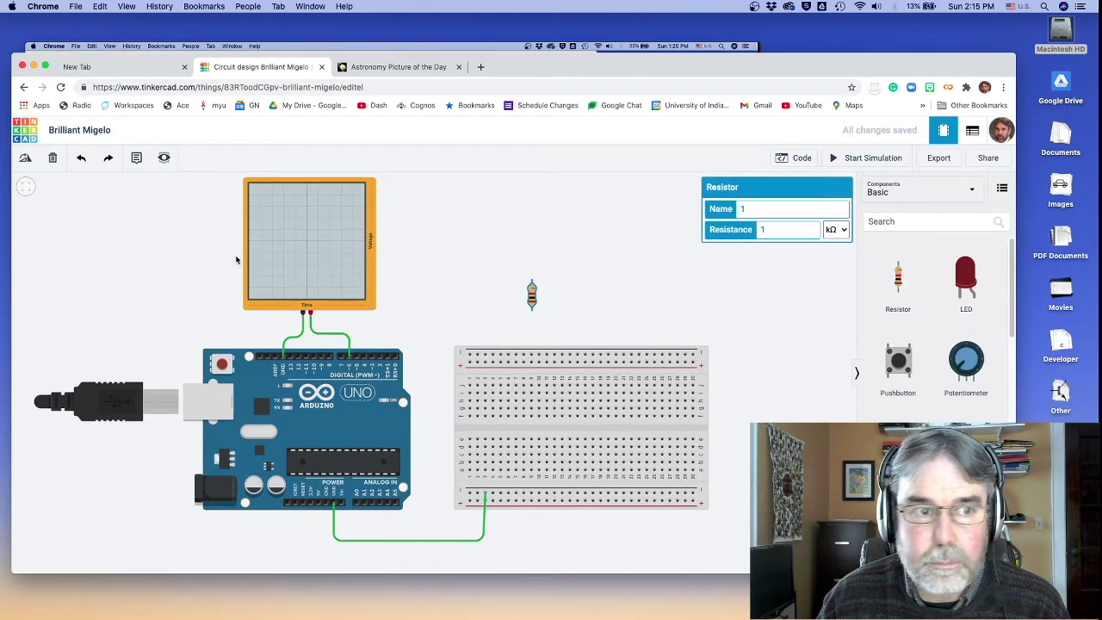
left_click(21, 160)
left_click(21, 160)
left_click(21, 161)
left_click_drag(531, 296, 522, 385)
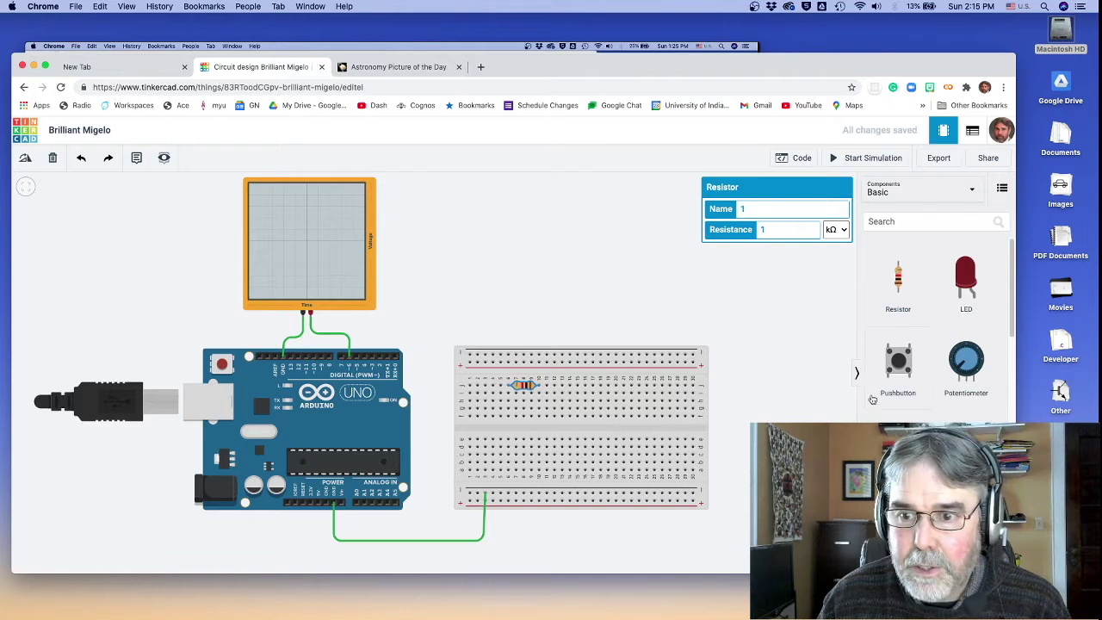
left_click_drag(965, 362, 664, 429)
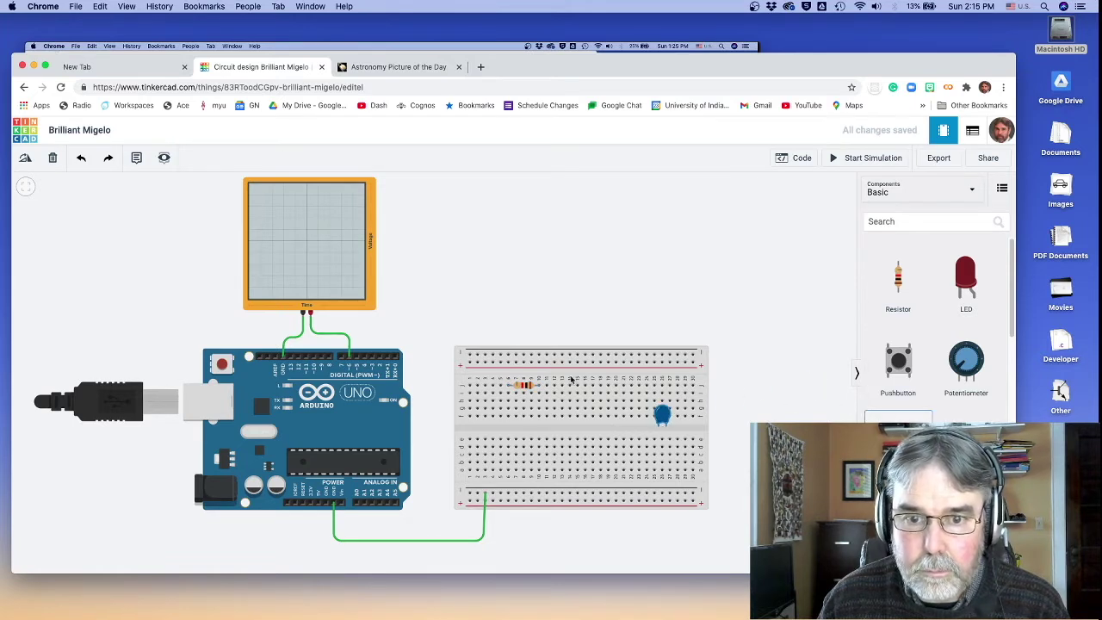
left_click_drag(570, 378, 576, 384)
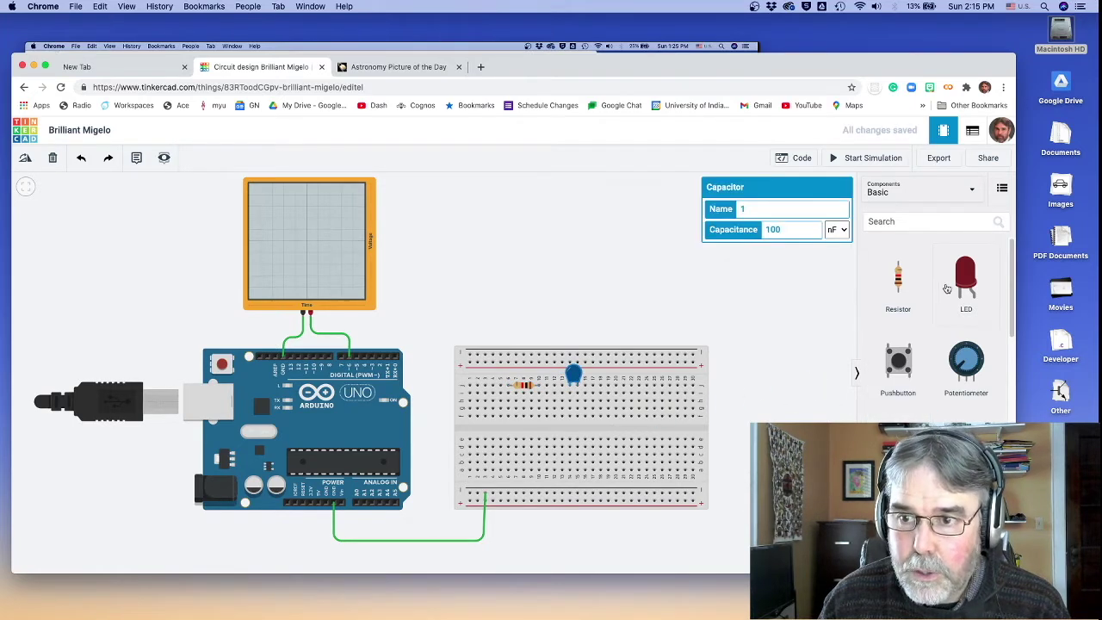
Place a red LED to the right of the breadboard with a second resistor above it
left_click_drag(964, 277, 777, 389)
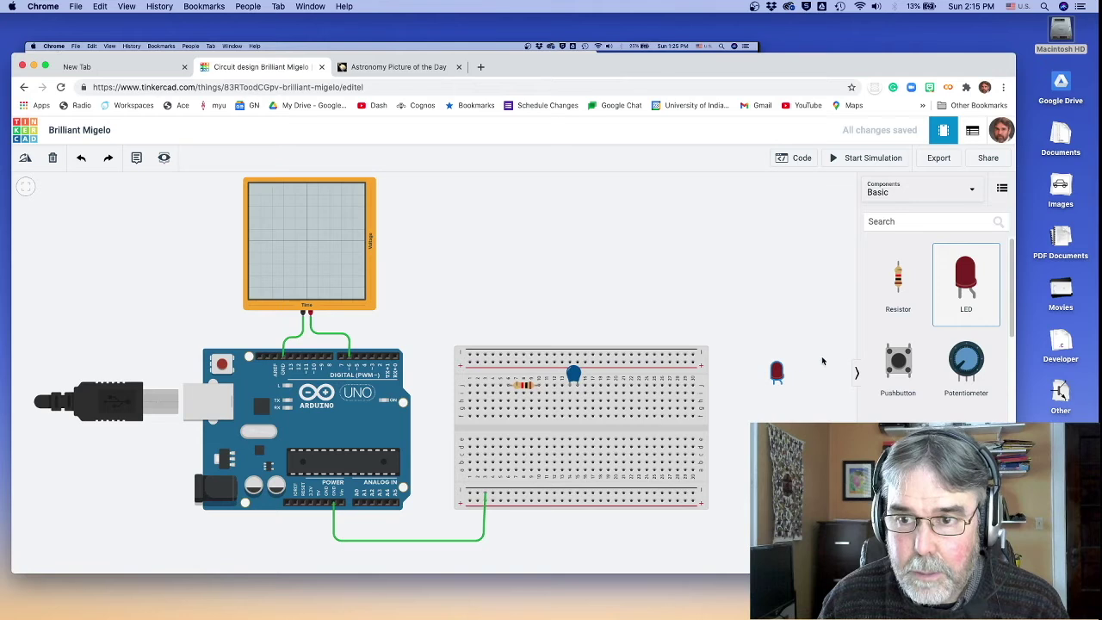
left_click_drag(897, 289, 773, 331)
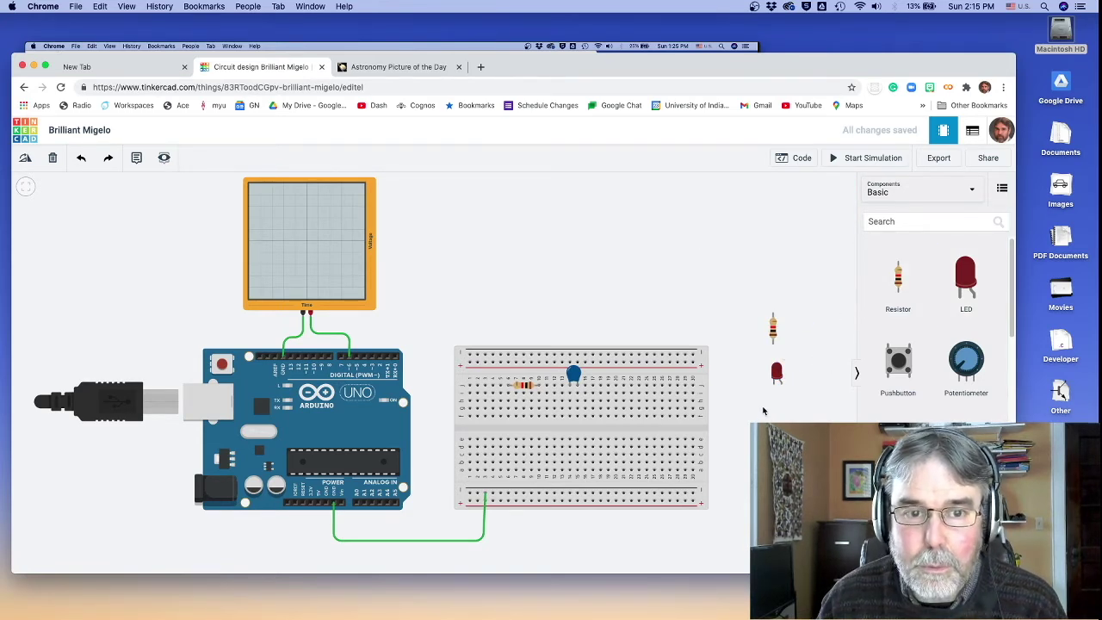
scroll(732, 378, "up", 1)
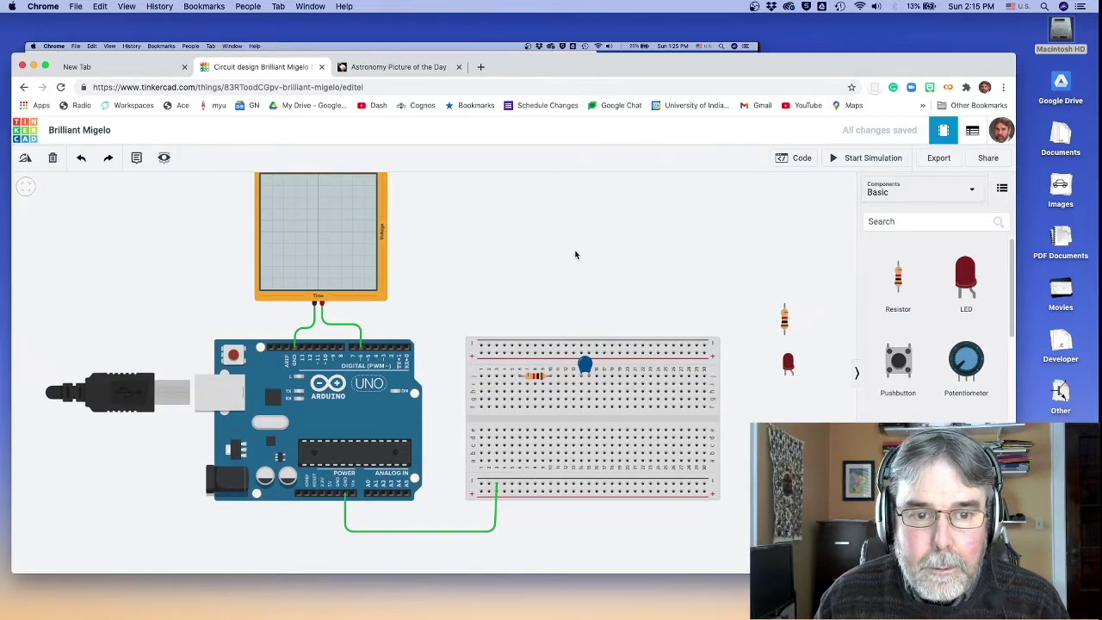
Replace the wire between pin 6 and the oscilloscope's positive terminal with one from pin 6 to the breadboard column of the resistor's left lead
left_click(360, 325)
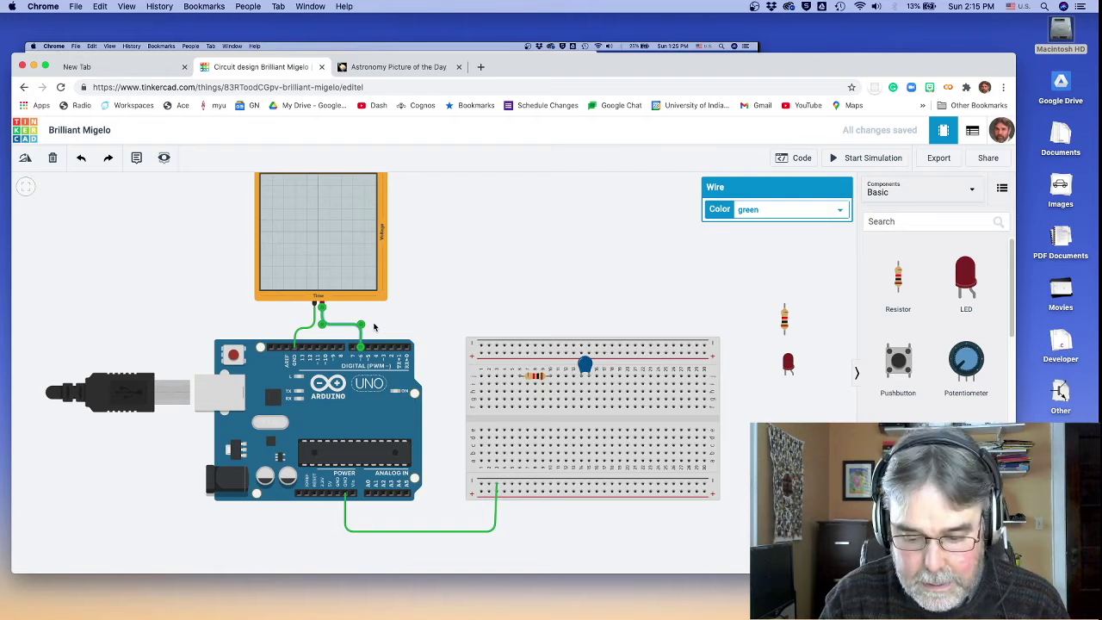
key("Delete")
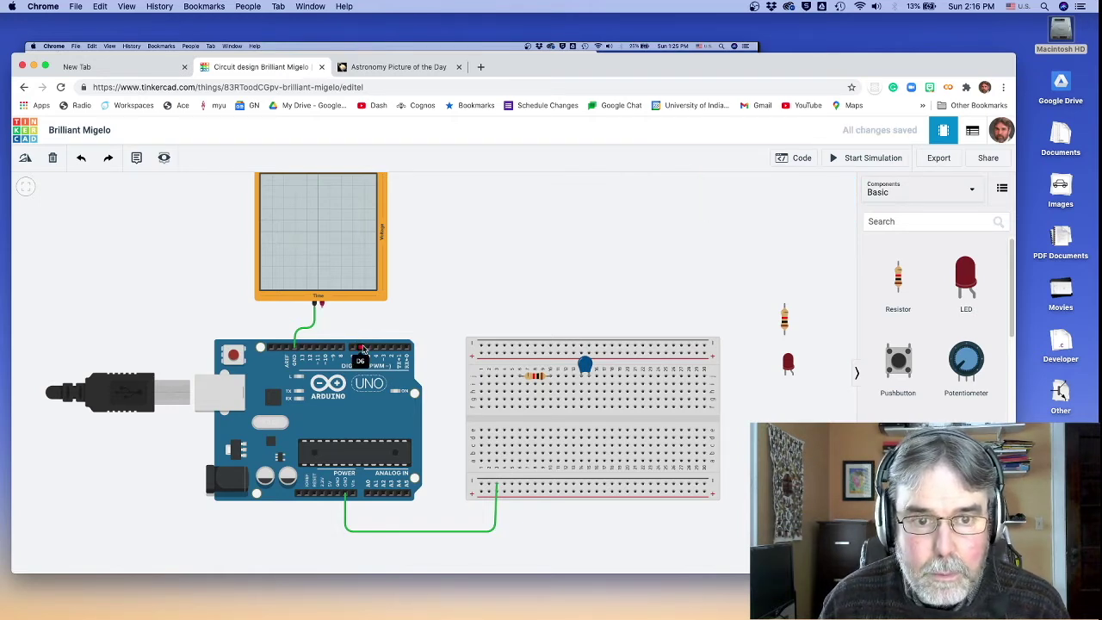
left_click(360, 346)
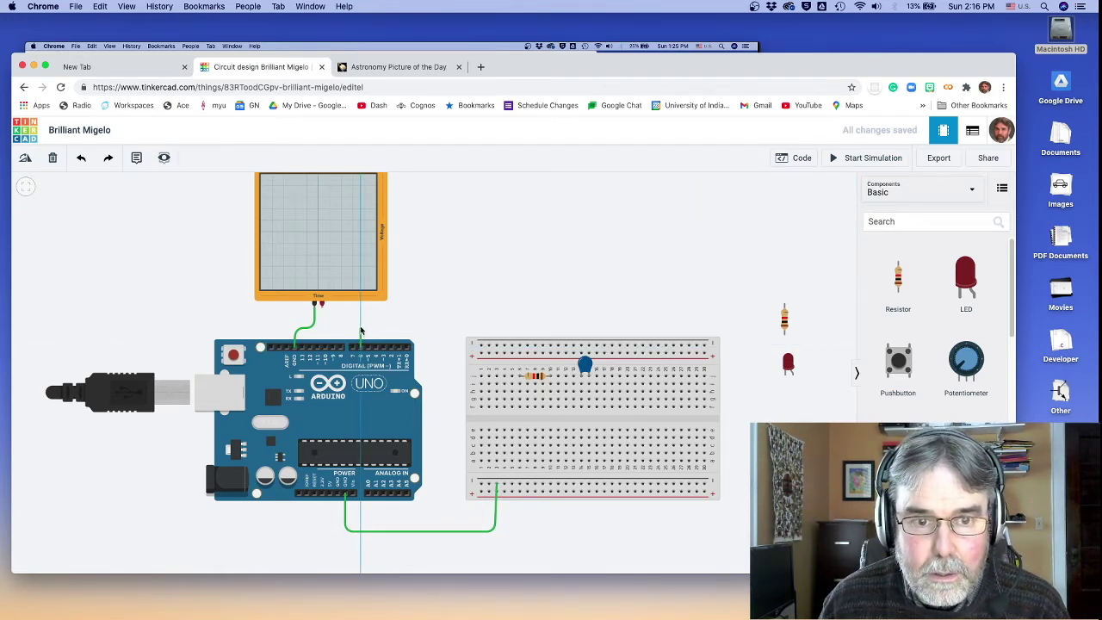
left_click(383, 327)
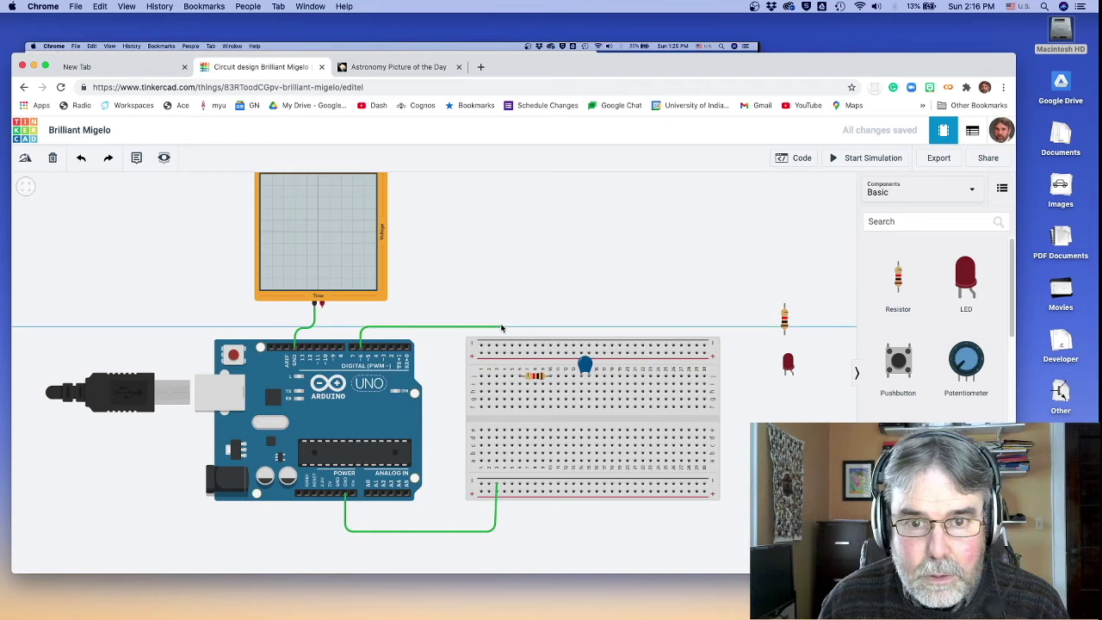
left_click(442, 327)
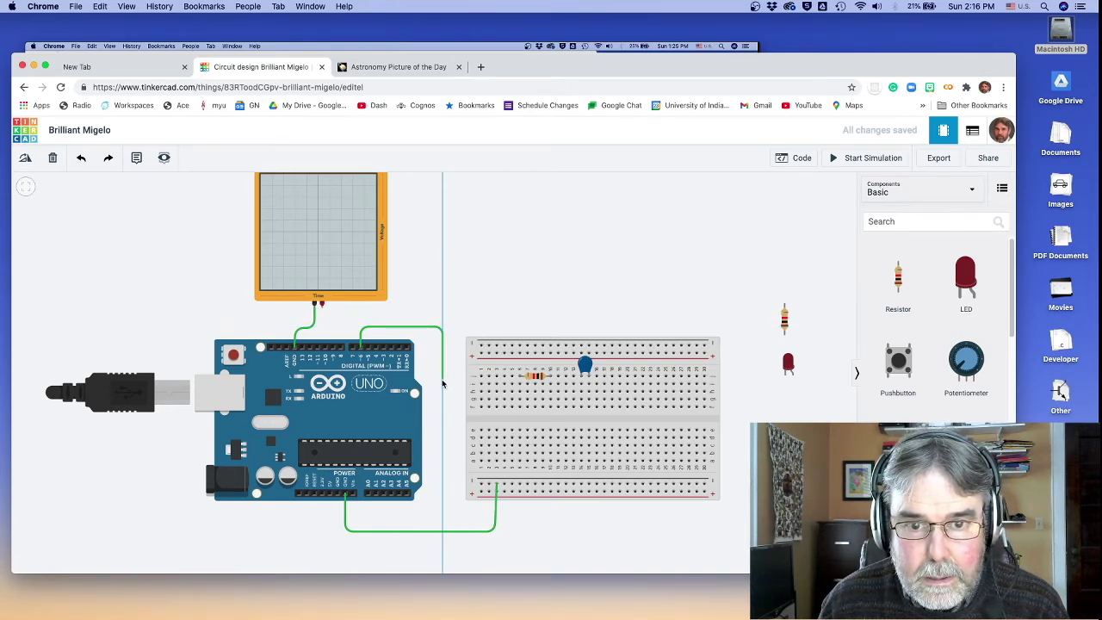
left_click(443, 386)
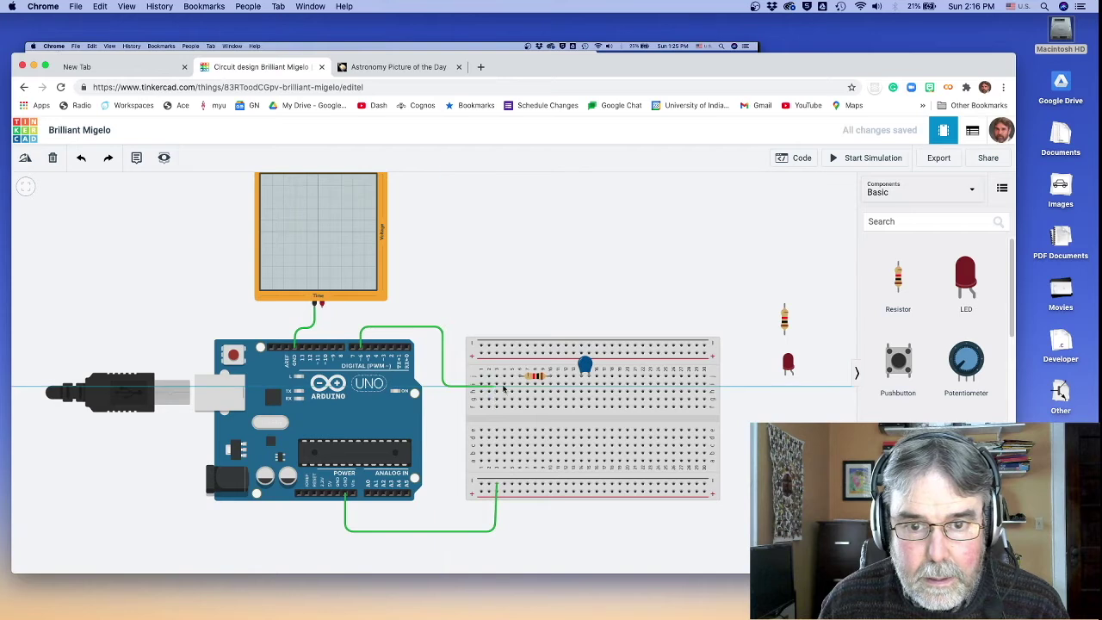
left_click(520, 383)
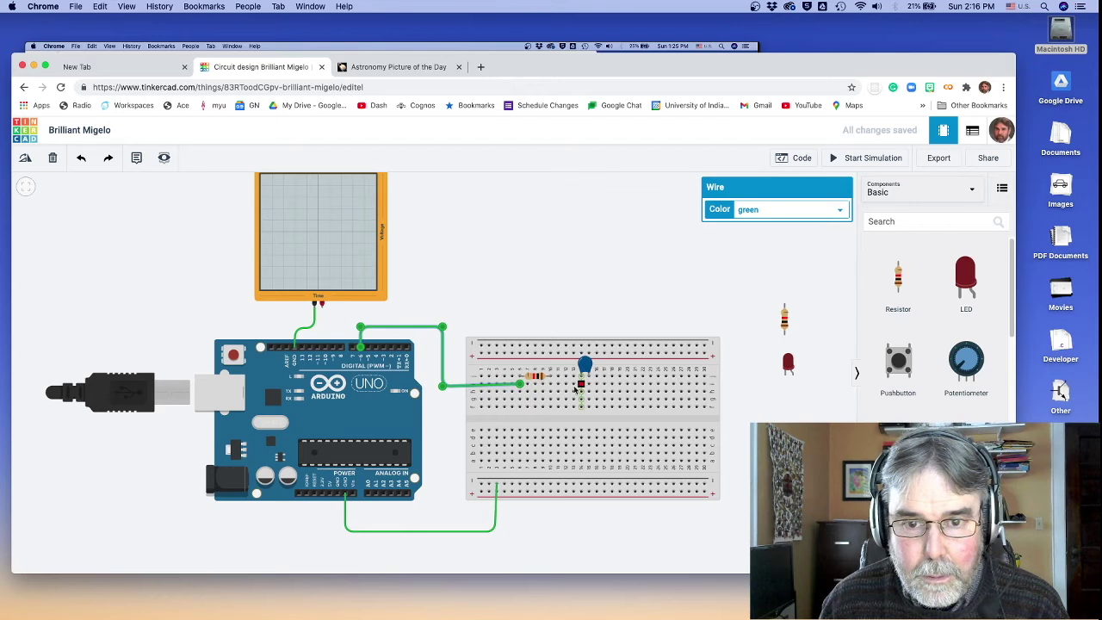
Wire the resistor's right lead to the capacitor's left lead, and the capacitor's right lead to the lower negative rail
left_click(550, 387)
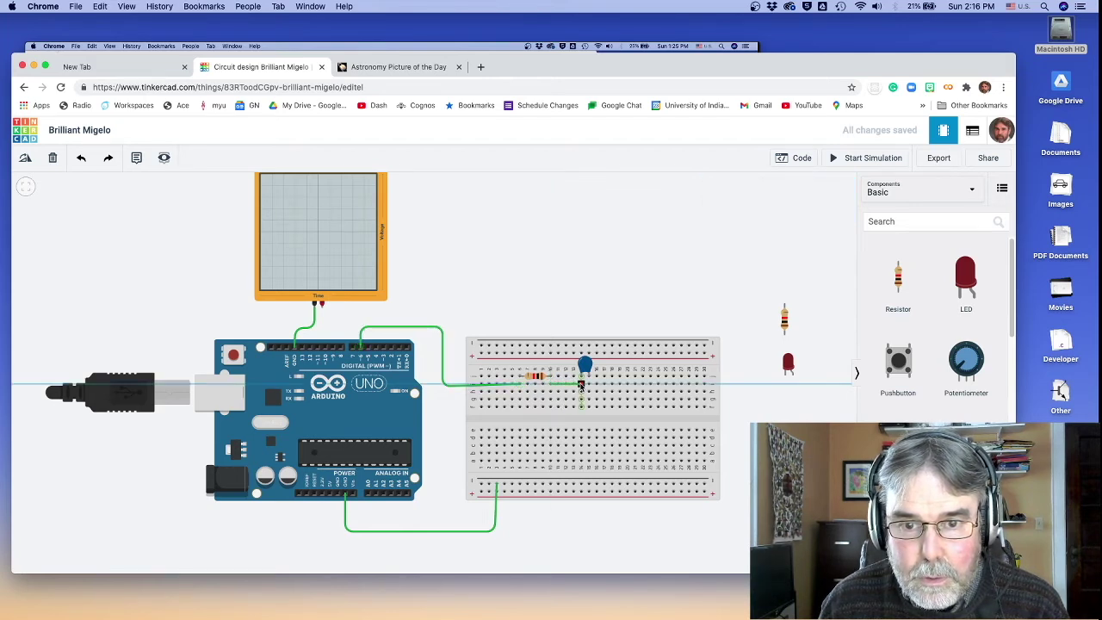
left_click(582, 386)
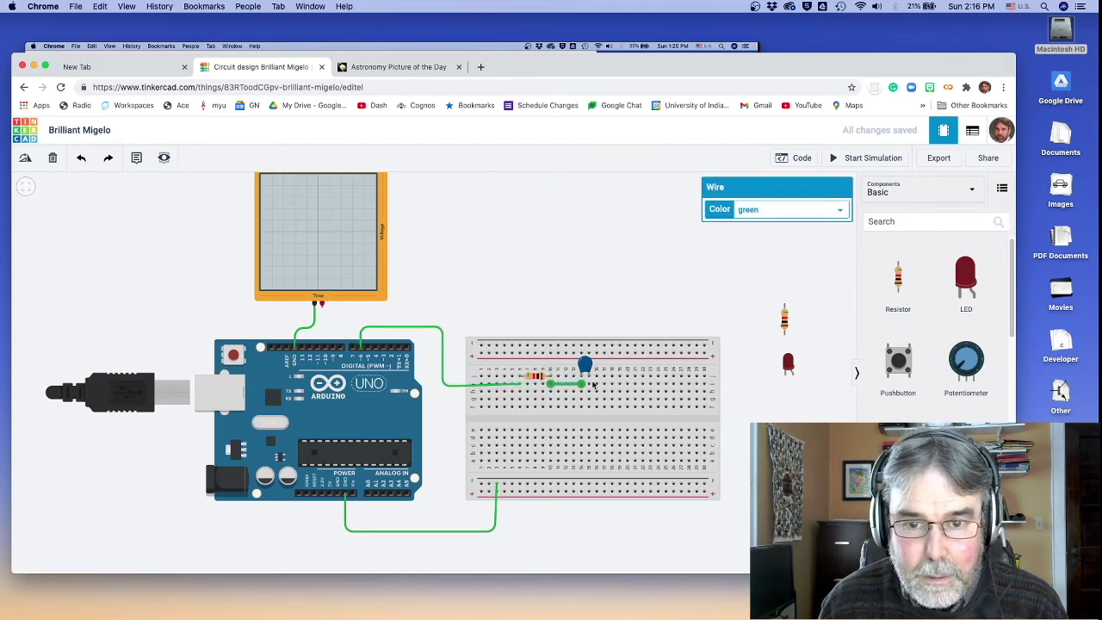
left_click(589, 408)
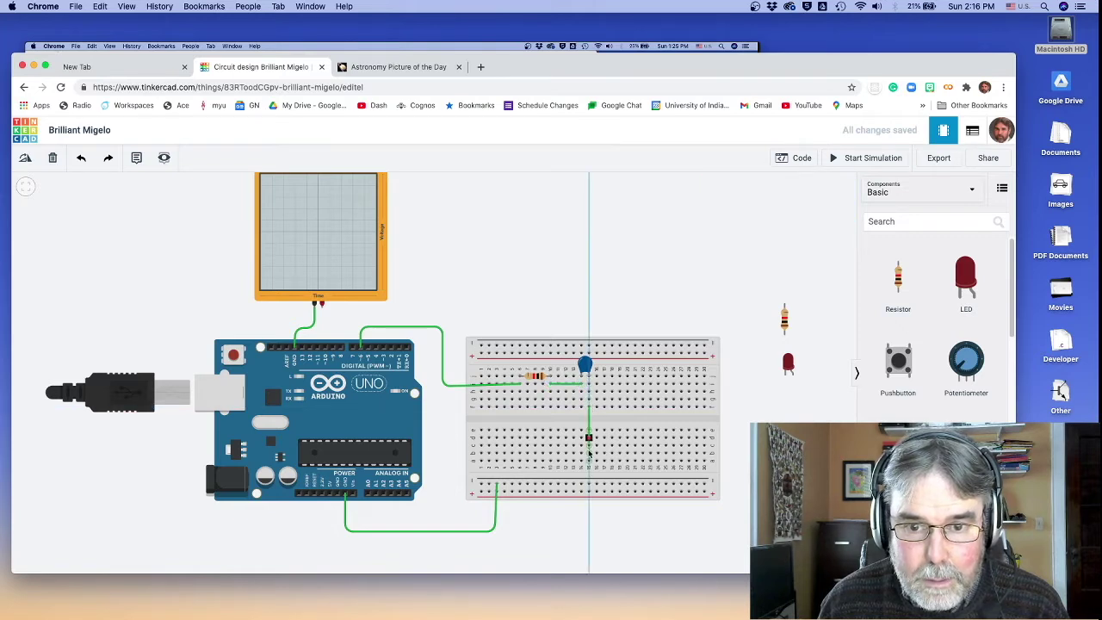
left_click(588, 485)
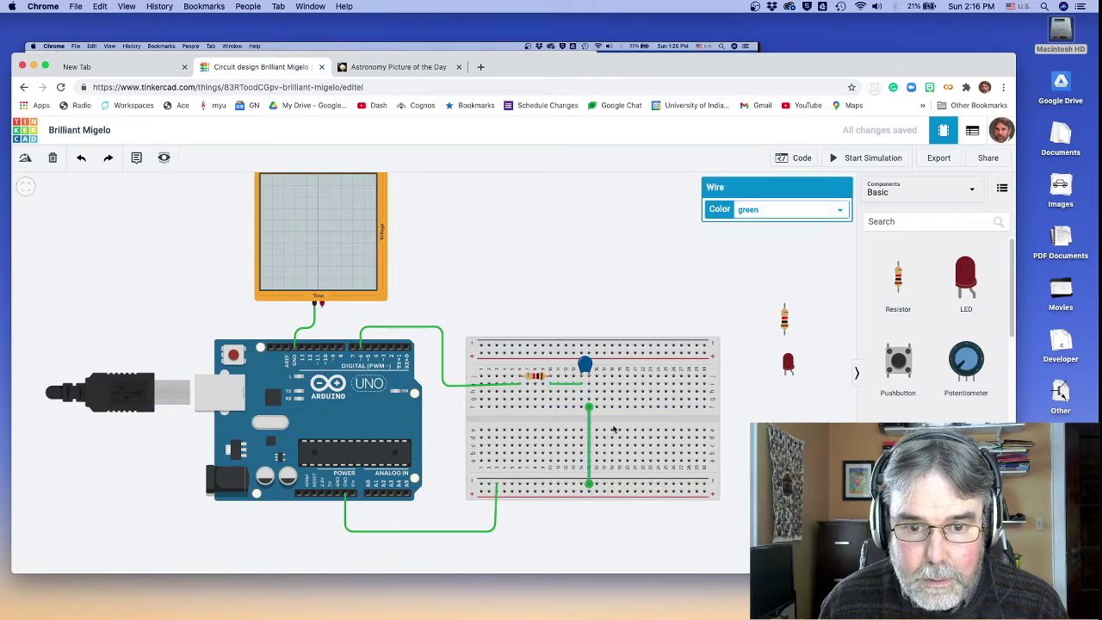
left_click(614, 297)
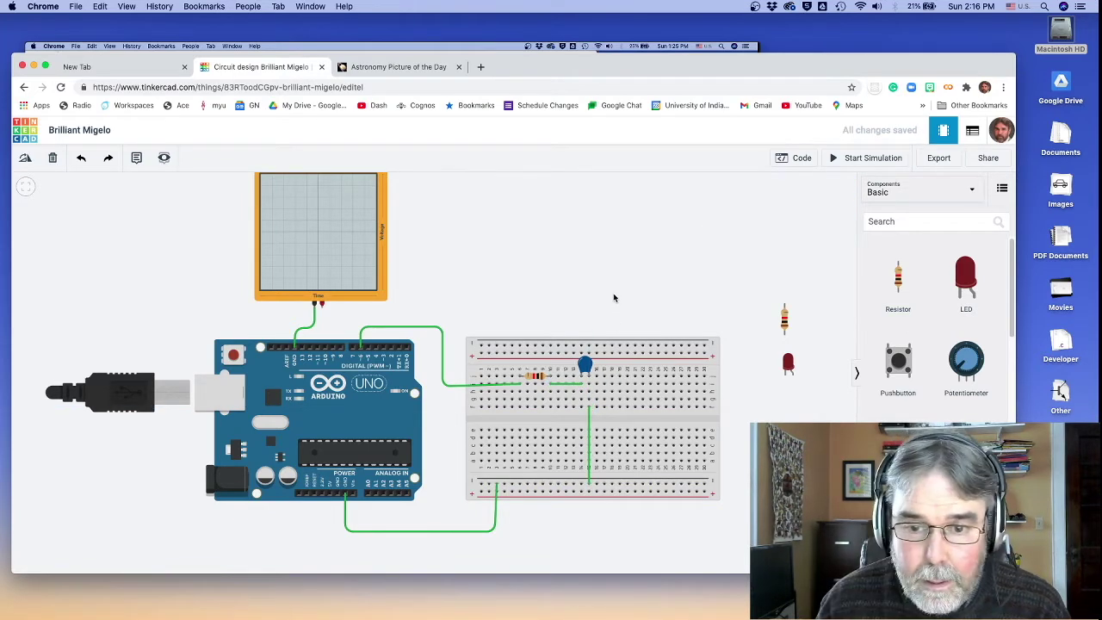
Wire the breadboard's lower negative rail to its upper negative rail near the right end
left_click(704, 485)
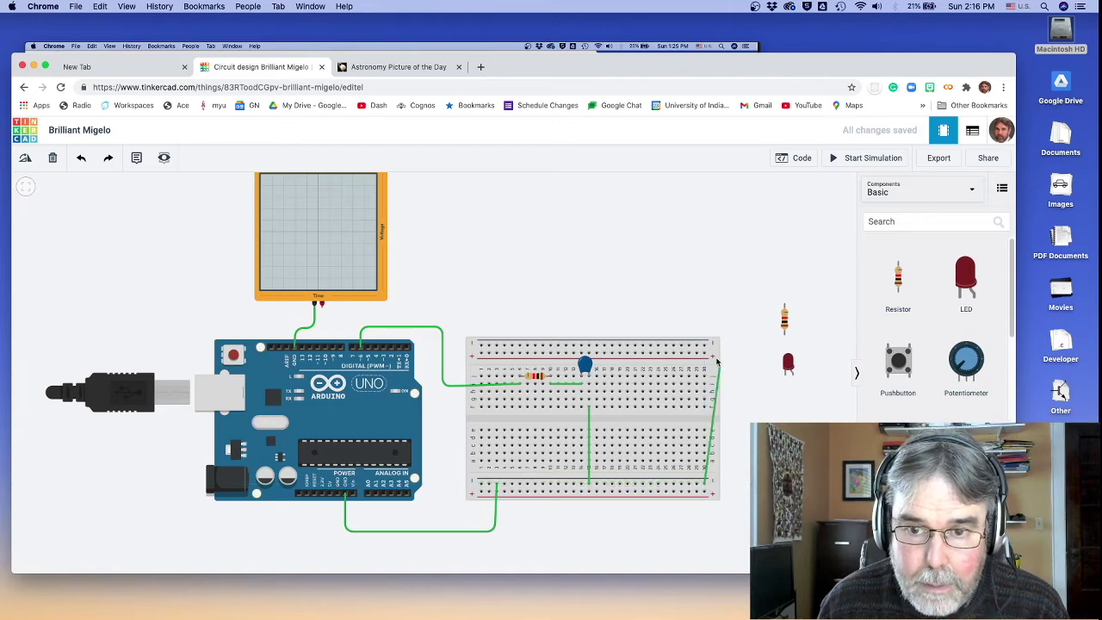
left_click(704, 345)
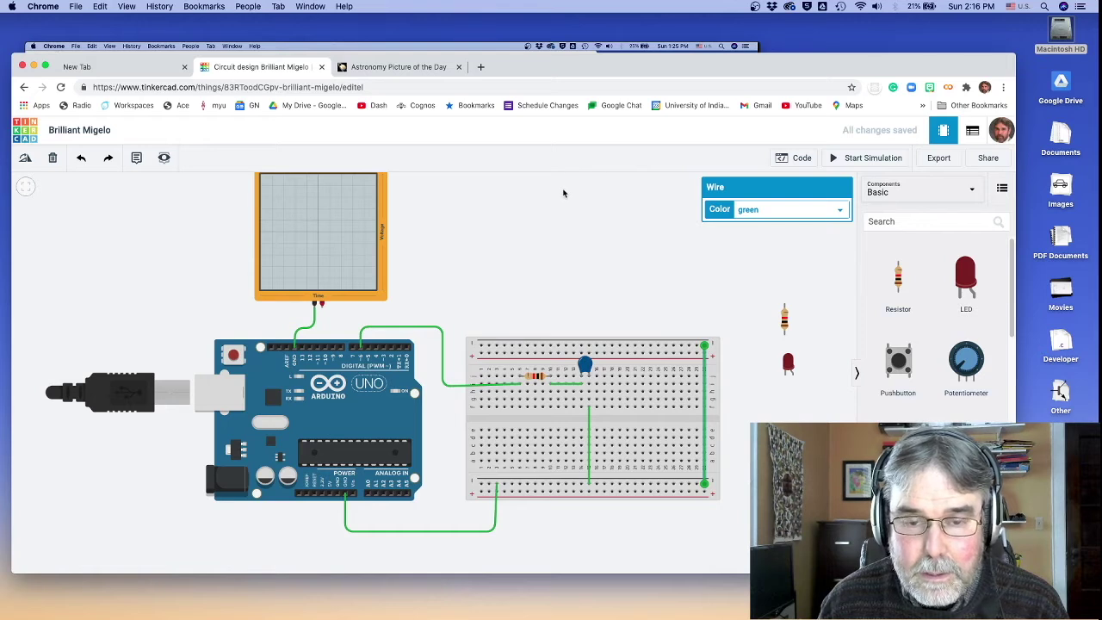
left_click_drag(553, 253, 530, 265)
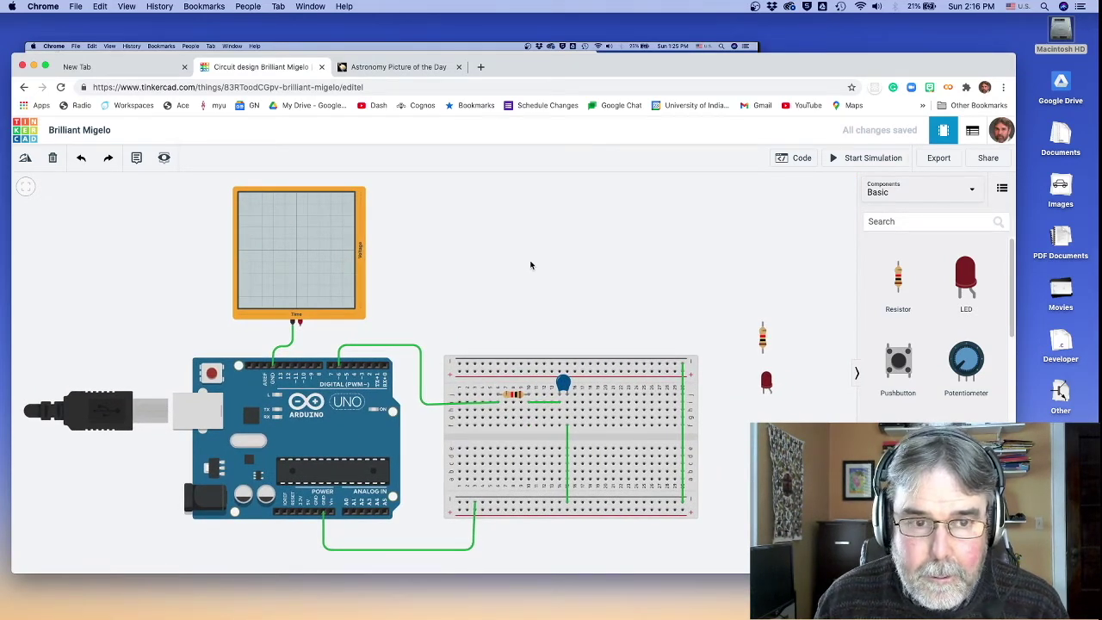
Wire the breadboard column of the resistor's left lead to the oscilloscope's positive terminal, routing it around the pin 6 wire
left_click(498, 419)
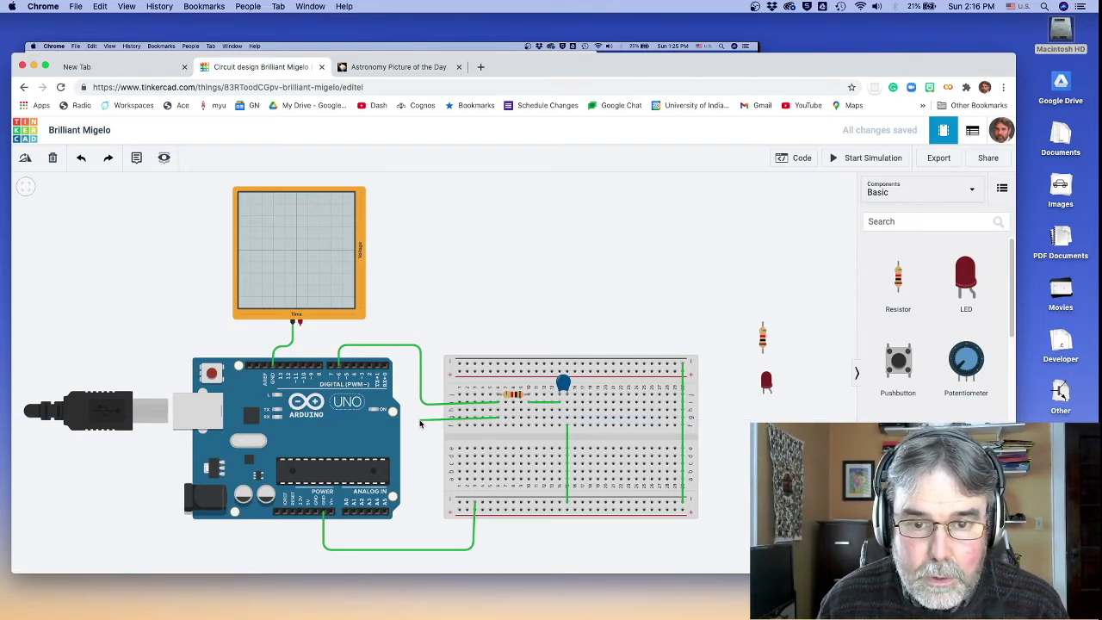
left_click(430, 419)
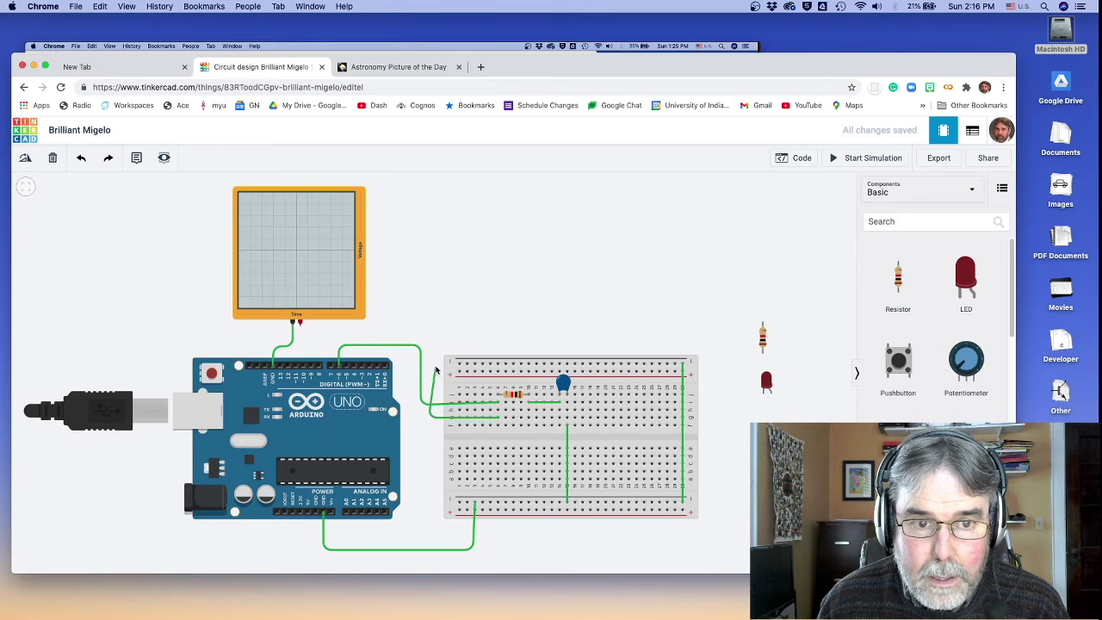
left_click(428, 331)
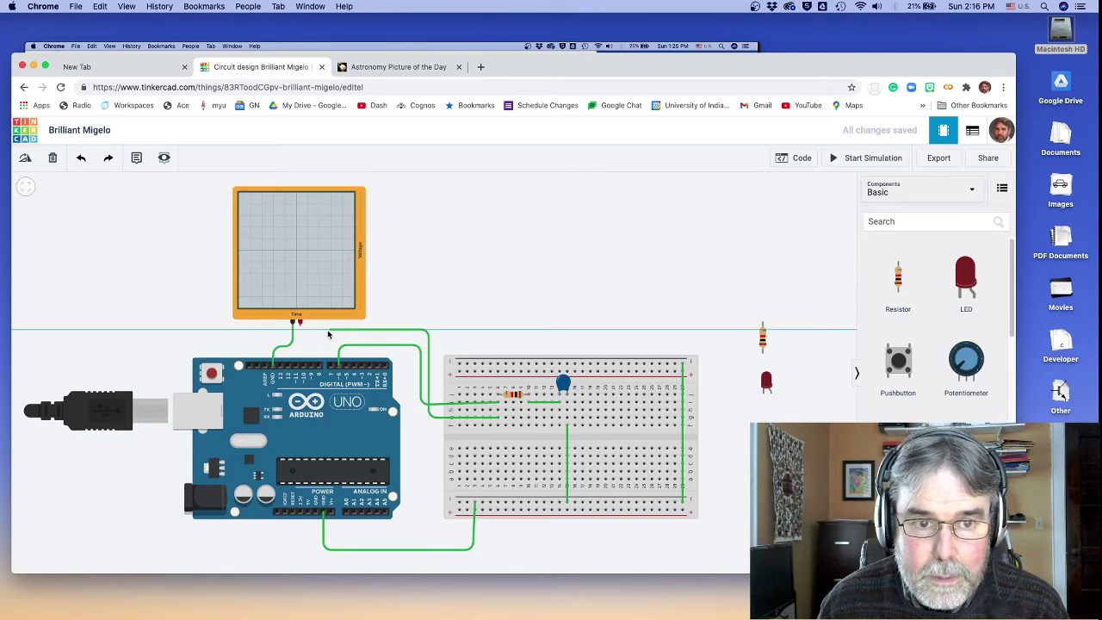
left_click(297, 323)
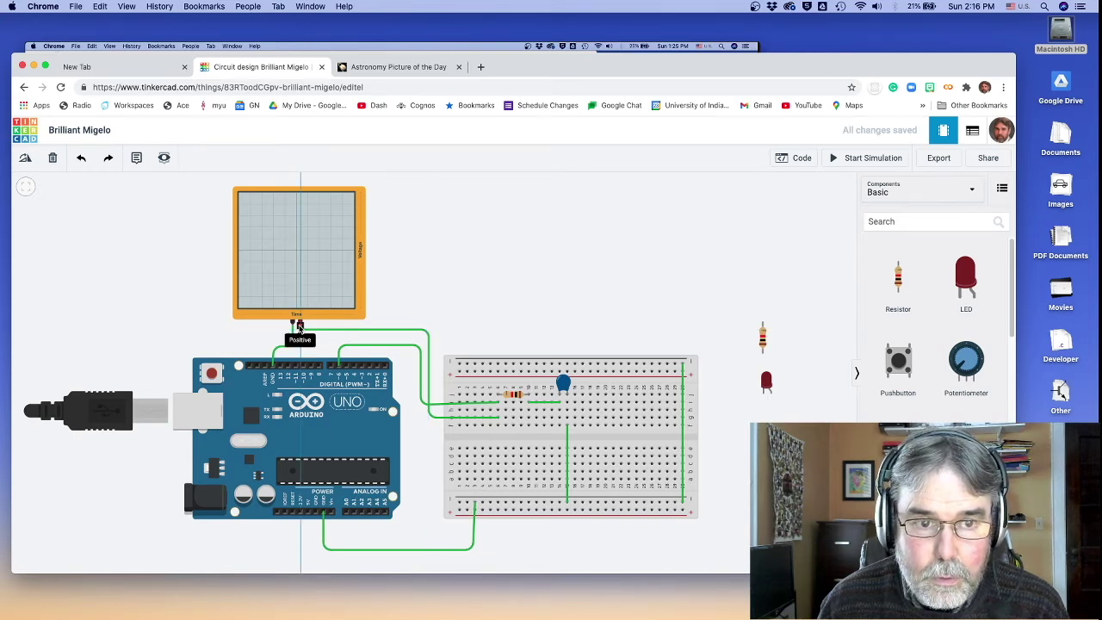
left_click(419, 273)
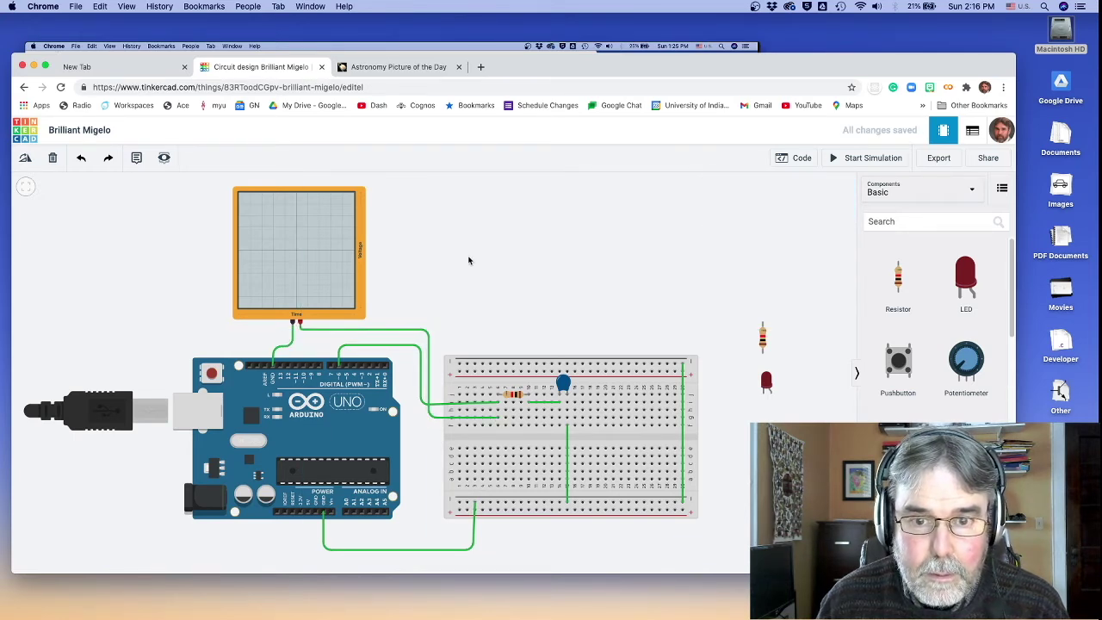
Run the simulation to watch the PWM signal on the oscilloscope, and check the Arduino code
left_click(878, 159)
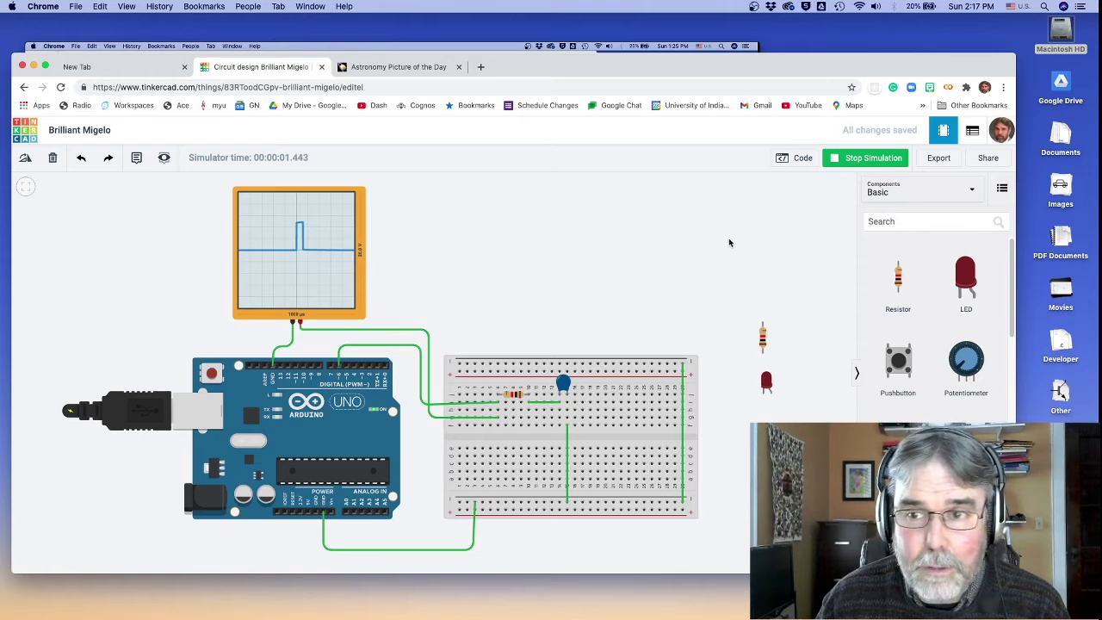
left_click(799, 158)
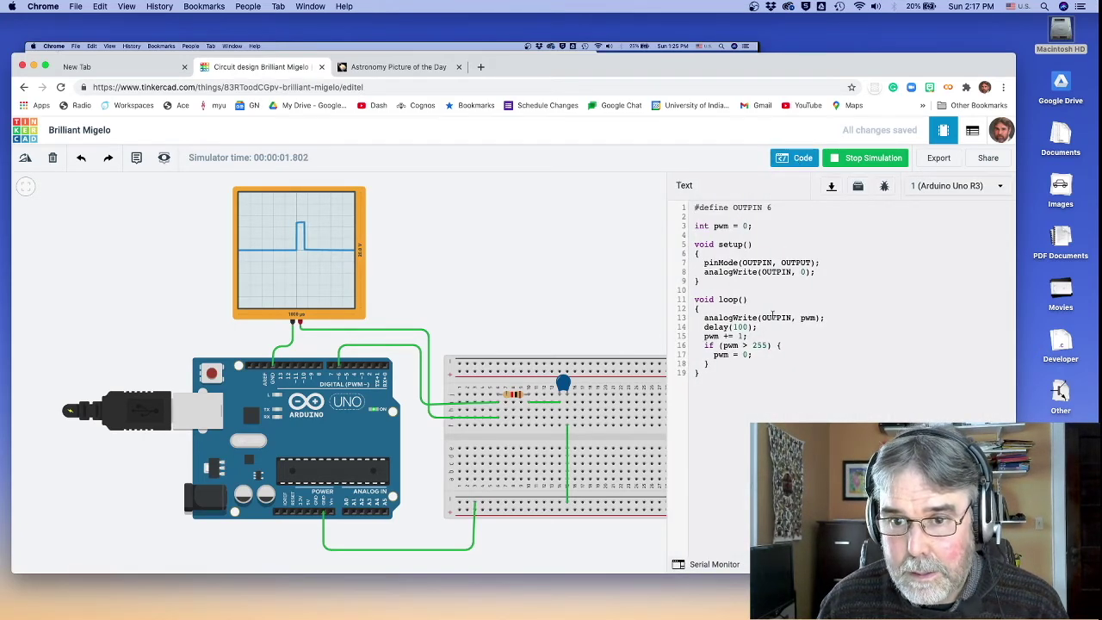
left_click(799, 160)
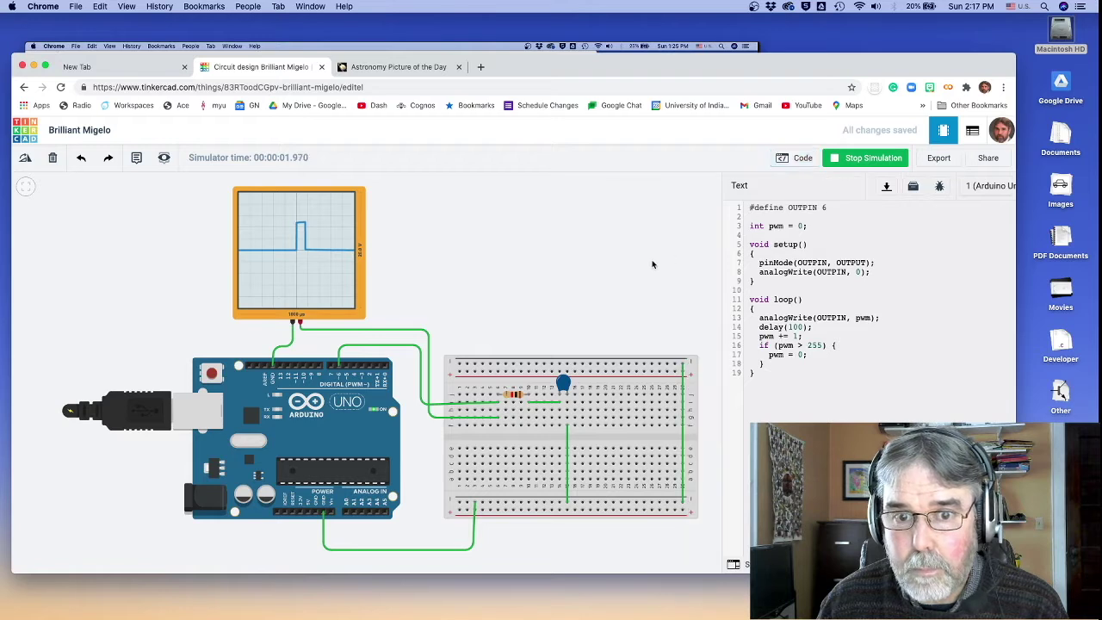
List all components and place a second oscilloscope above the breadboard
scroll(958, 390, "down", 5)
scroll(958, 390, "down", 10)
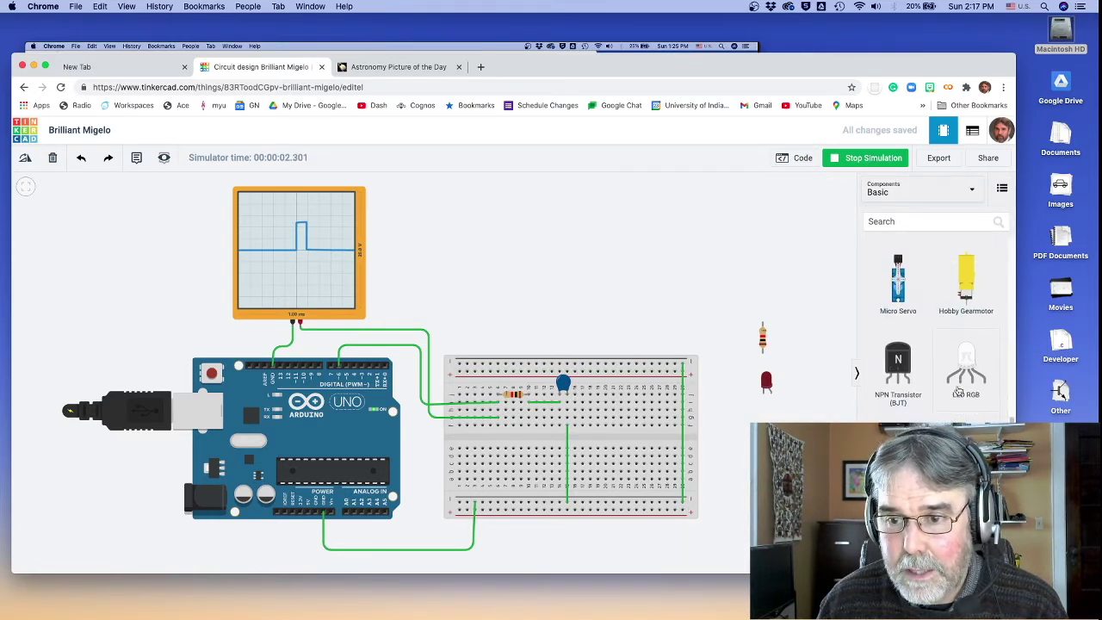
scroll(958, 391, "down", 2)
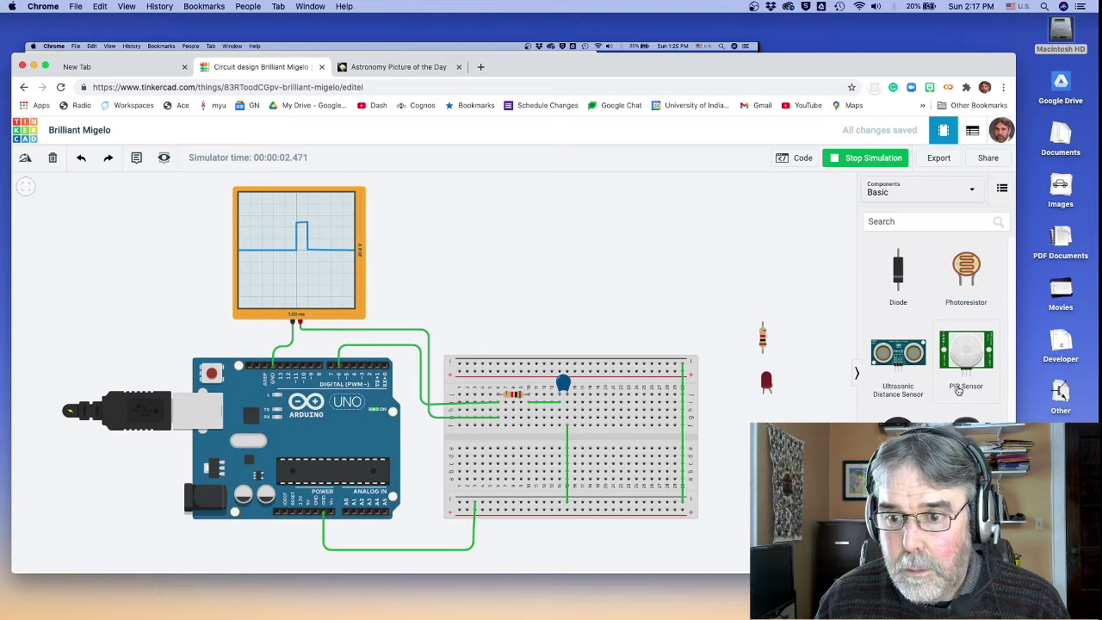
left_click(926, 205)
left_click(915, 238)
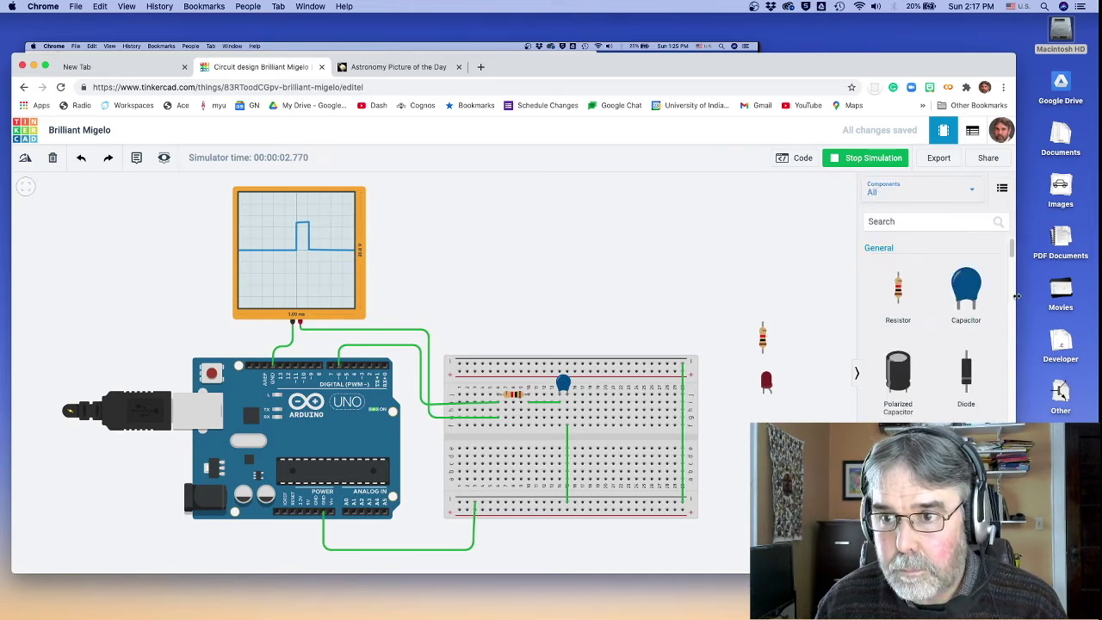
scroll(1013, 315, "down", 15)
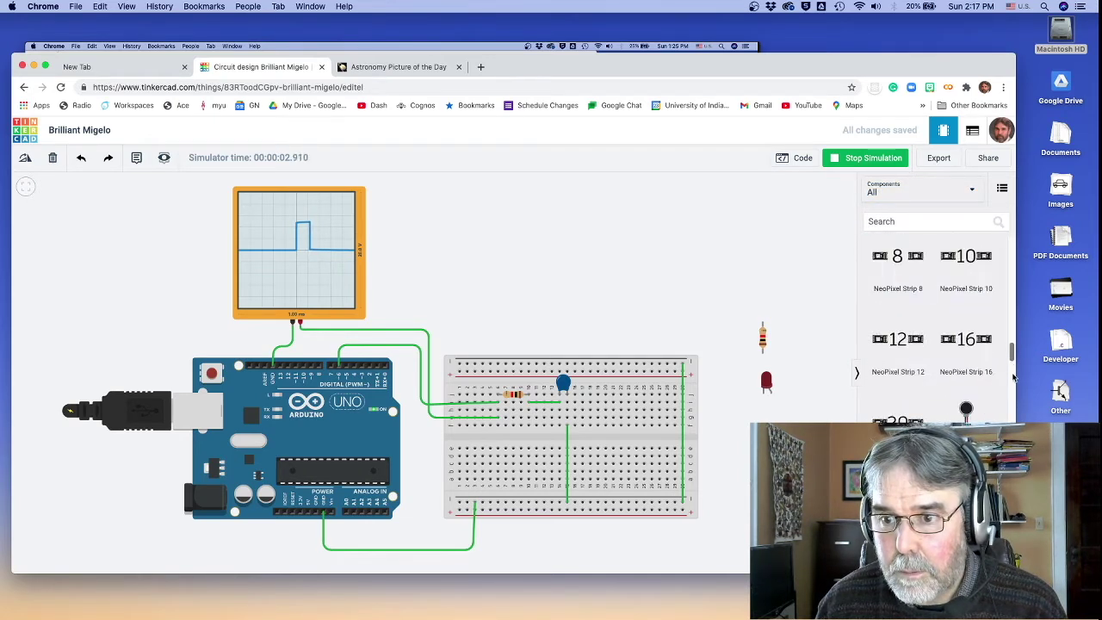
scroll(935, 327, "down", 5)
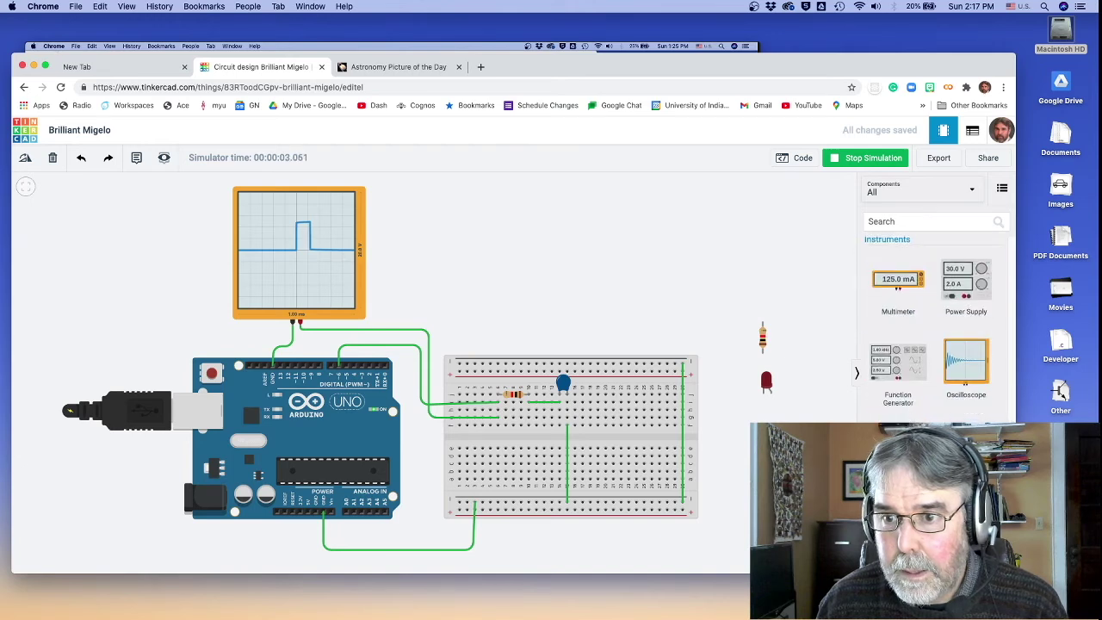
left_click_drag(516, 275, 540, 318)
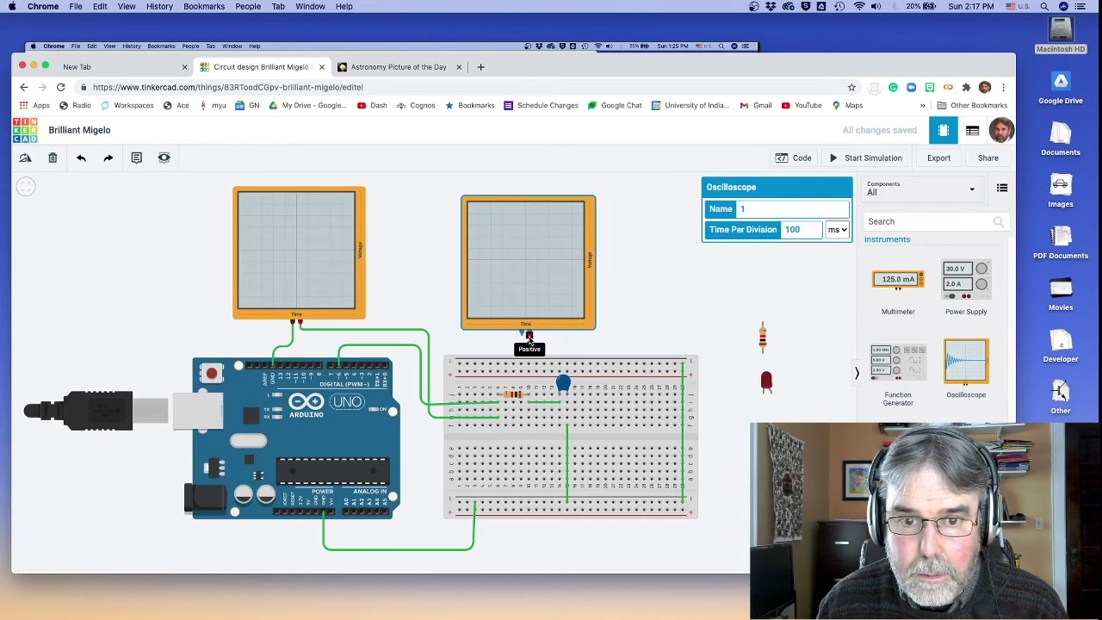
Wire the second oscilloscope's positive terminal to the resistor's right-lead column and its negative terminal to the upper negative rail
left_click(528, 336)
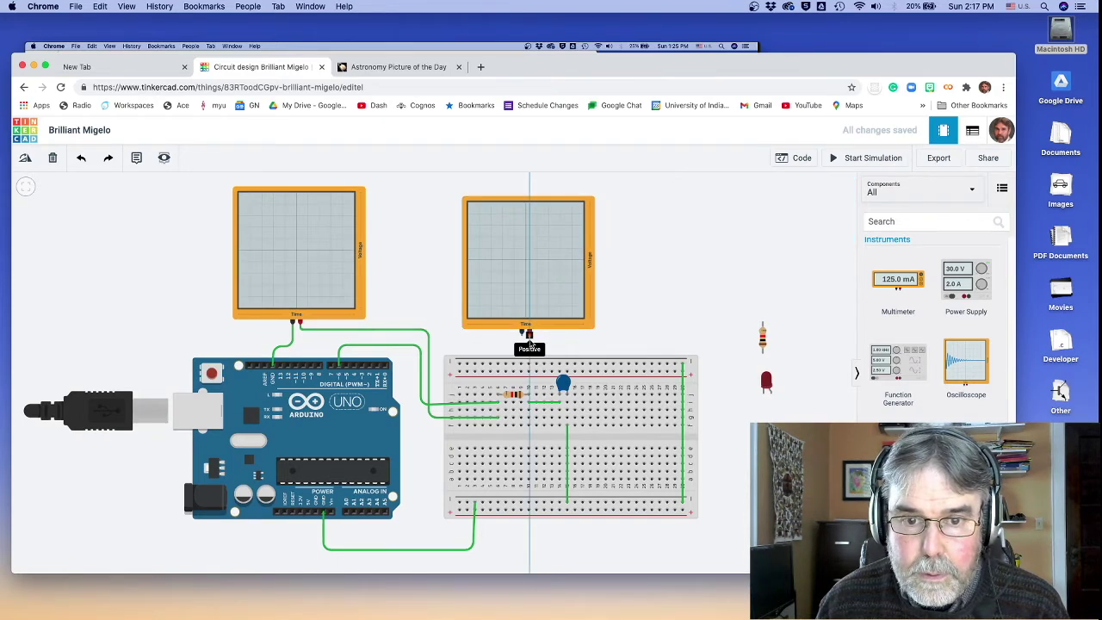
left_click(529, 412)
left_click(644, 317)
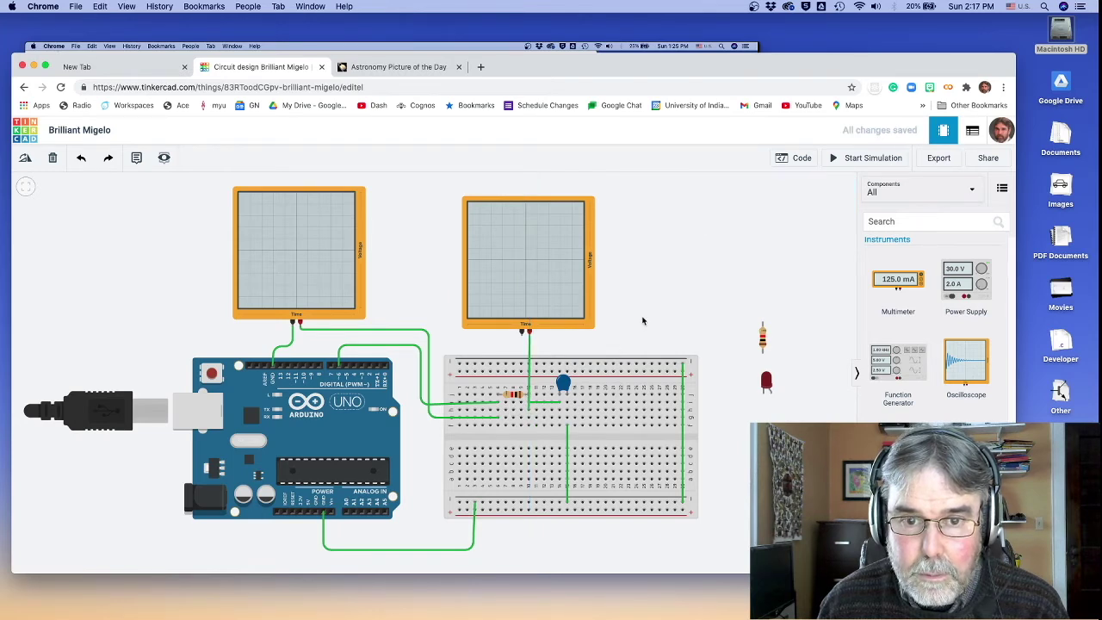
left_click(521, 335)
left_click(522, 366)
left_click(623, 314)
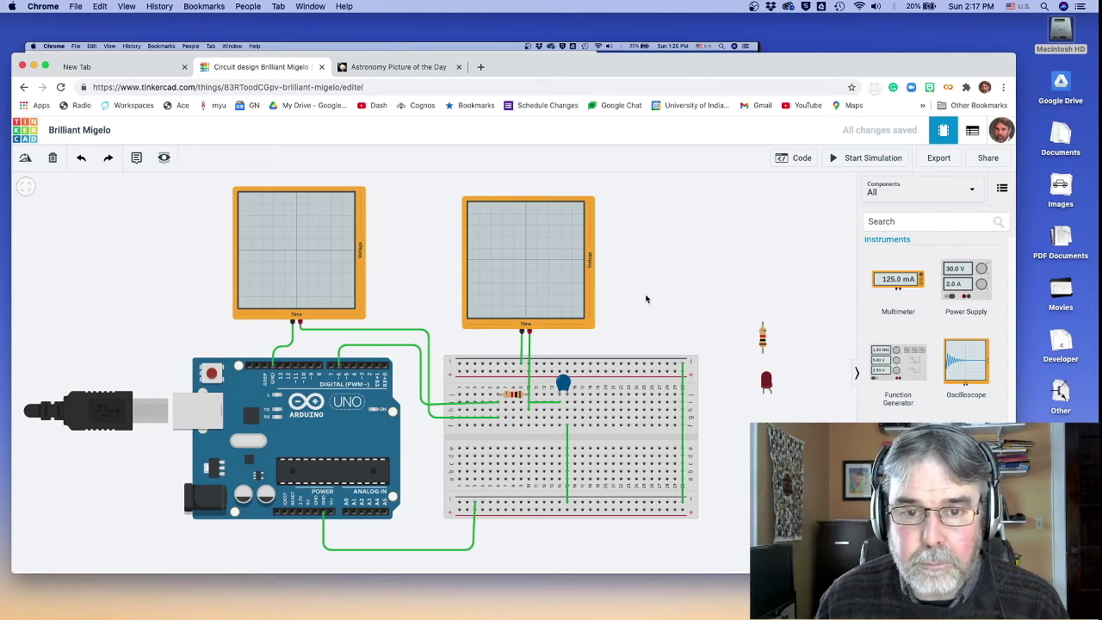
Run the simulation to compare the waveforms on both oscilloscopes, and stop it
left_click(867, 163)
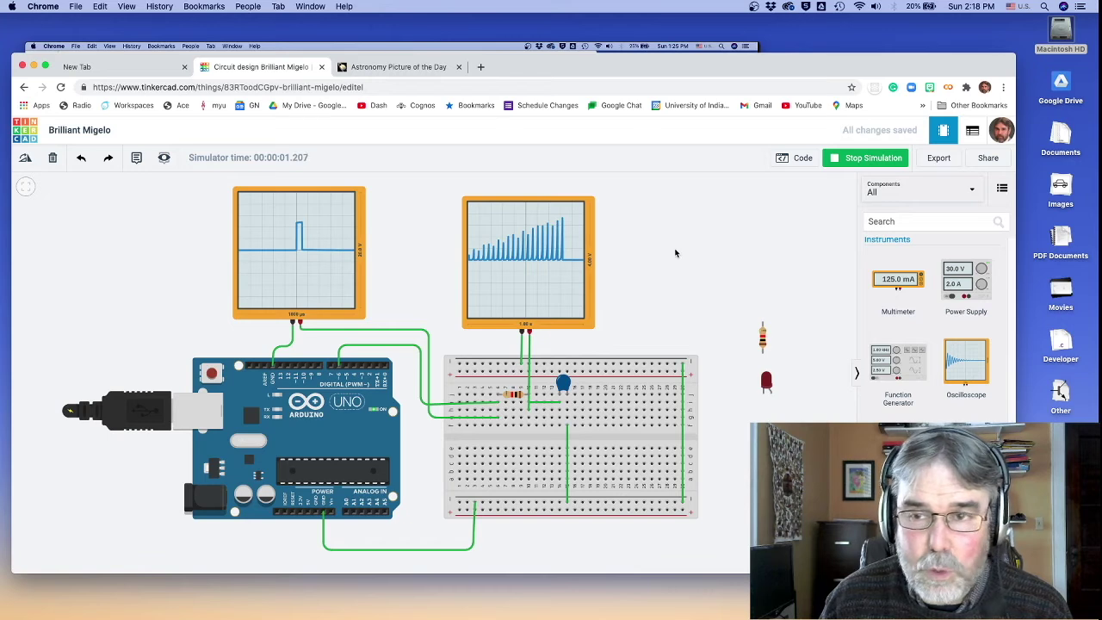
left_click(867, 163)
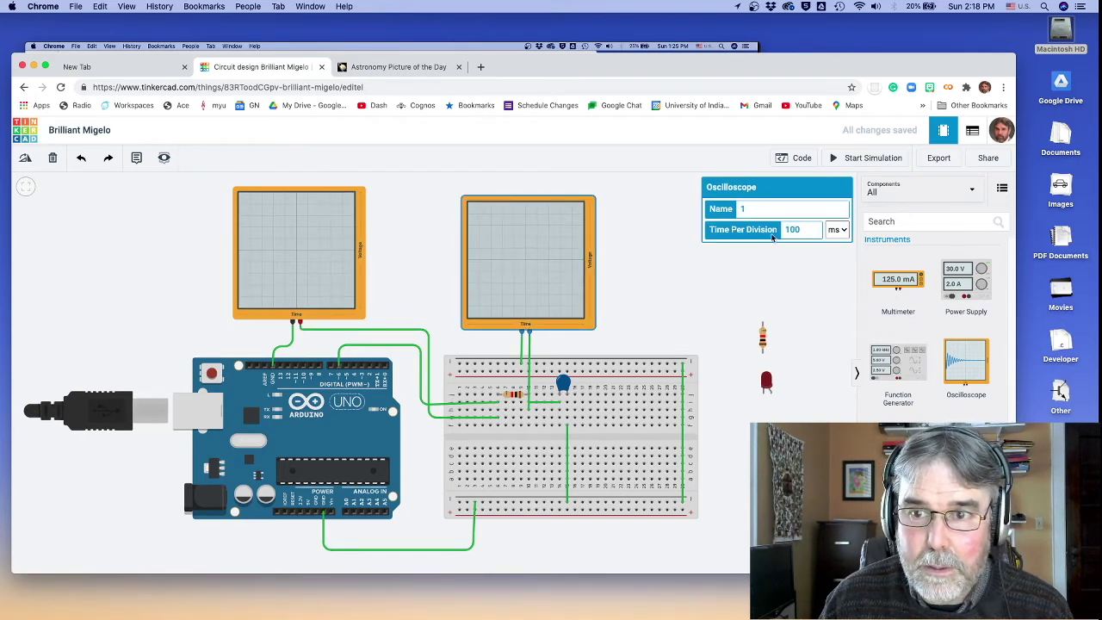
Set the second oscilloscope's time per division to .5 ms and run the simulation to examine the filtered waveform
double_click(786, 229)
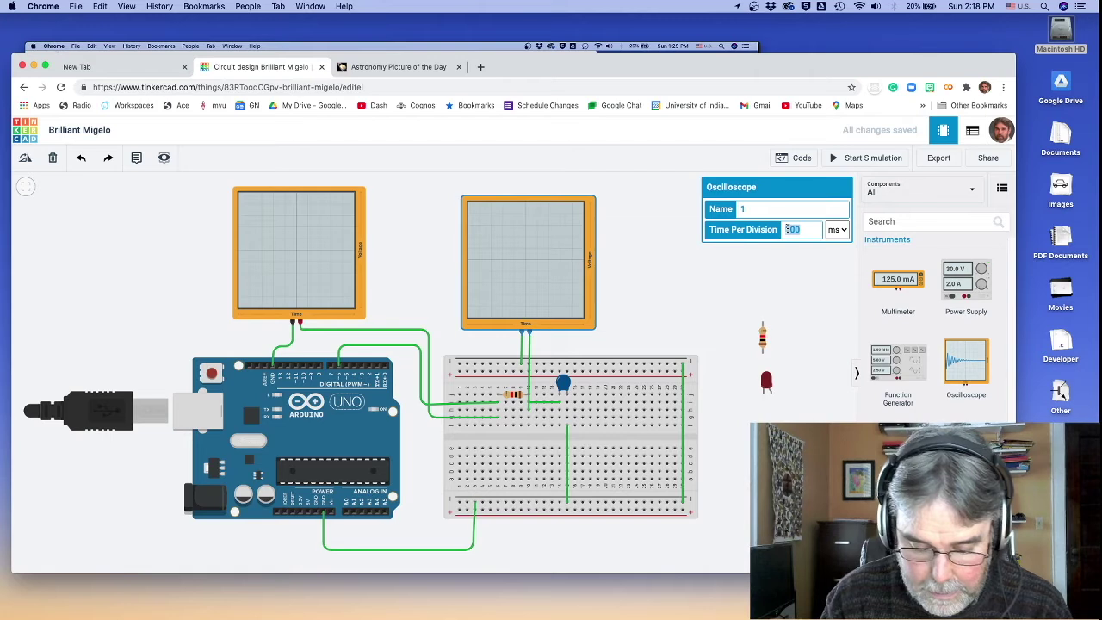
key("BackSpace")
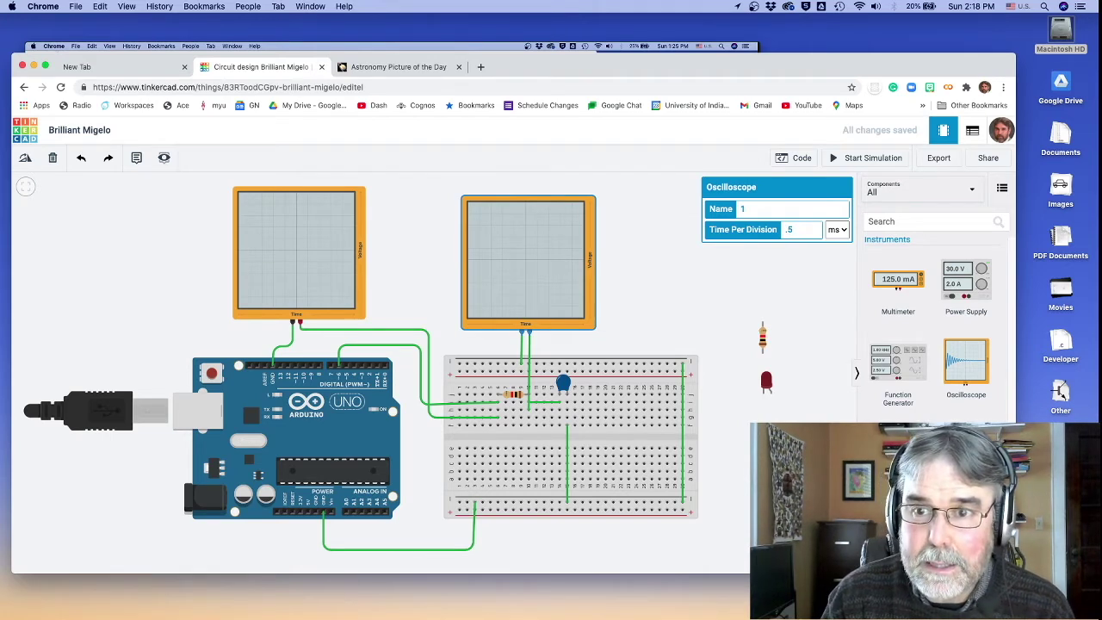
left_click(804, 259)
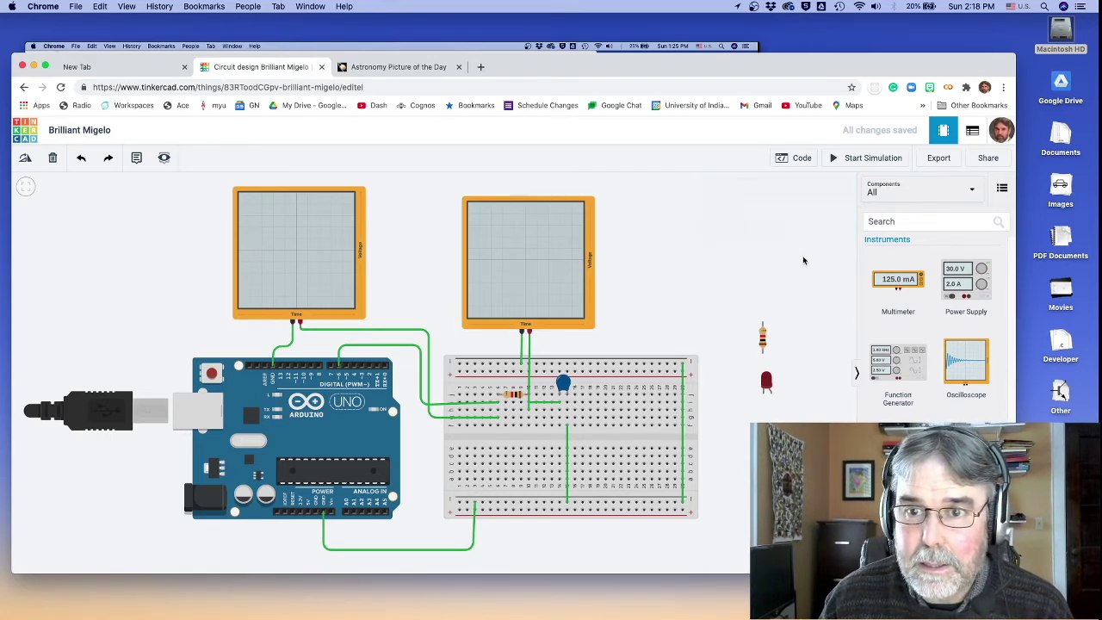
left_click(848, 160)
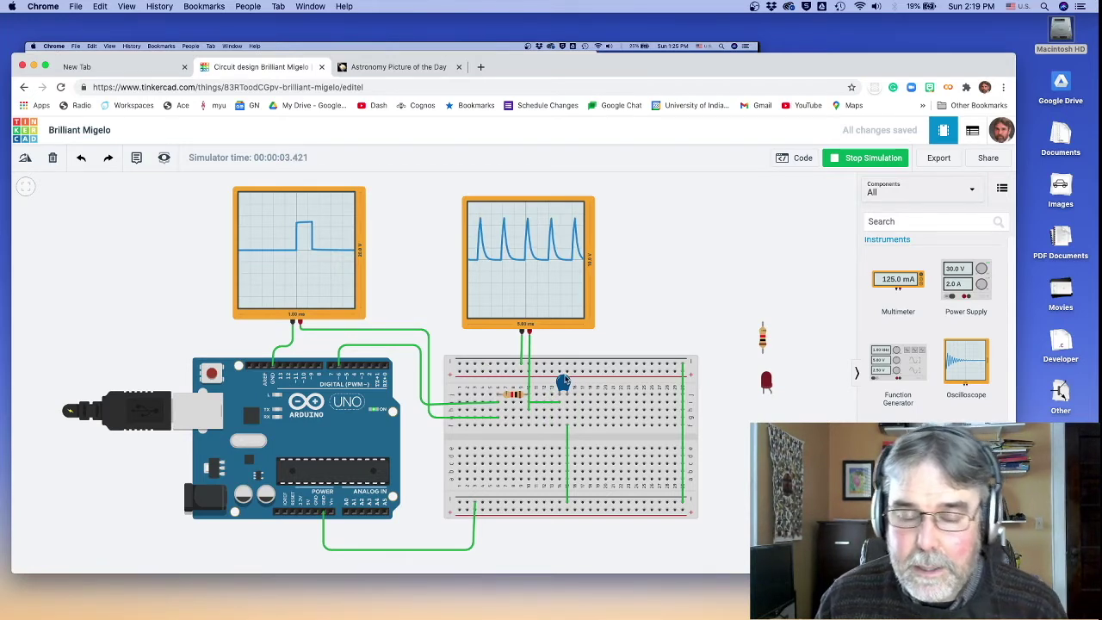
left_click(893, 164)
Set the capacitor's capacitance to 10 µF and simulate the circuit
left_click(564, 382)
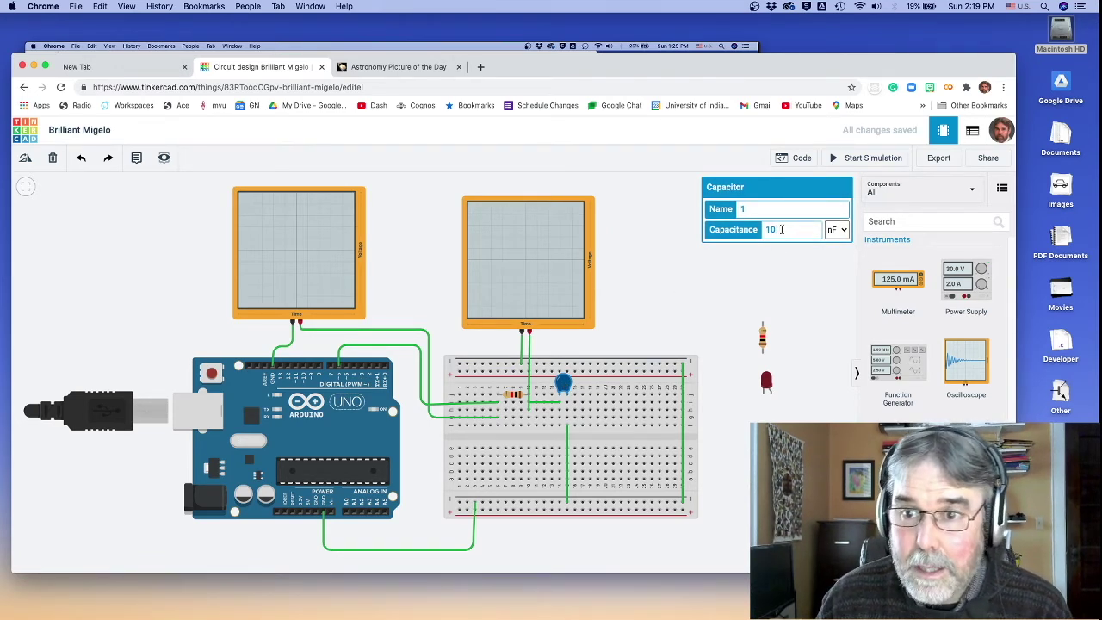
left_click(838, 230)
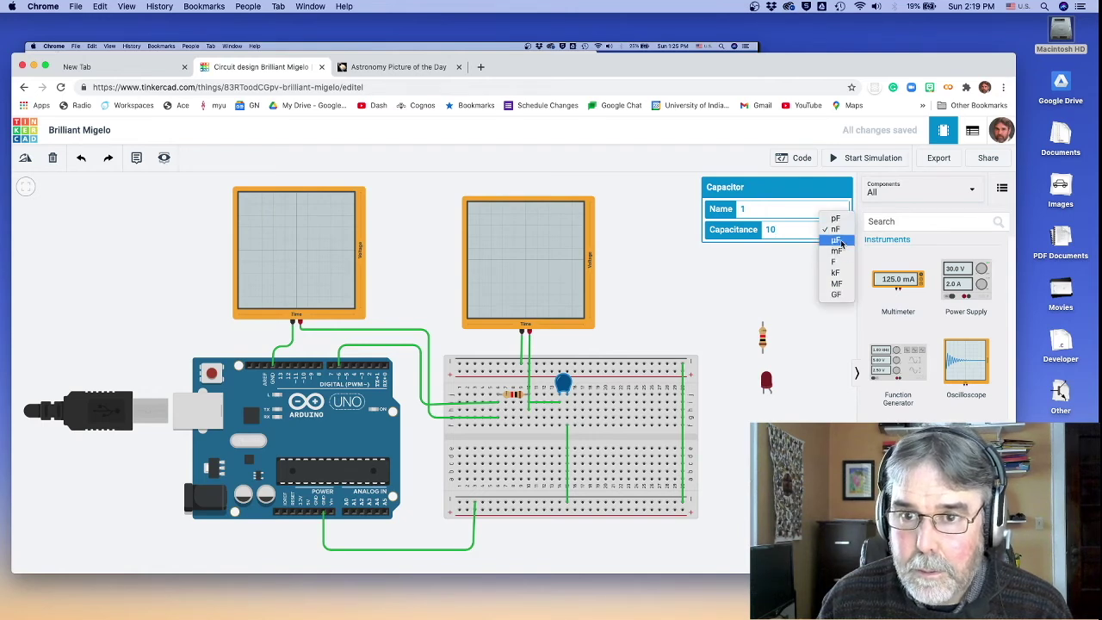
left_click(839, 241)
left_click(876, 165)
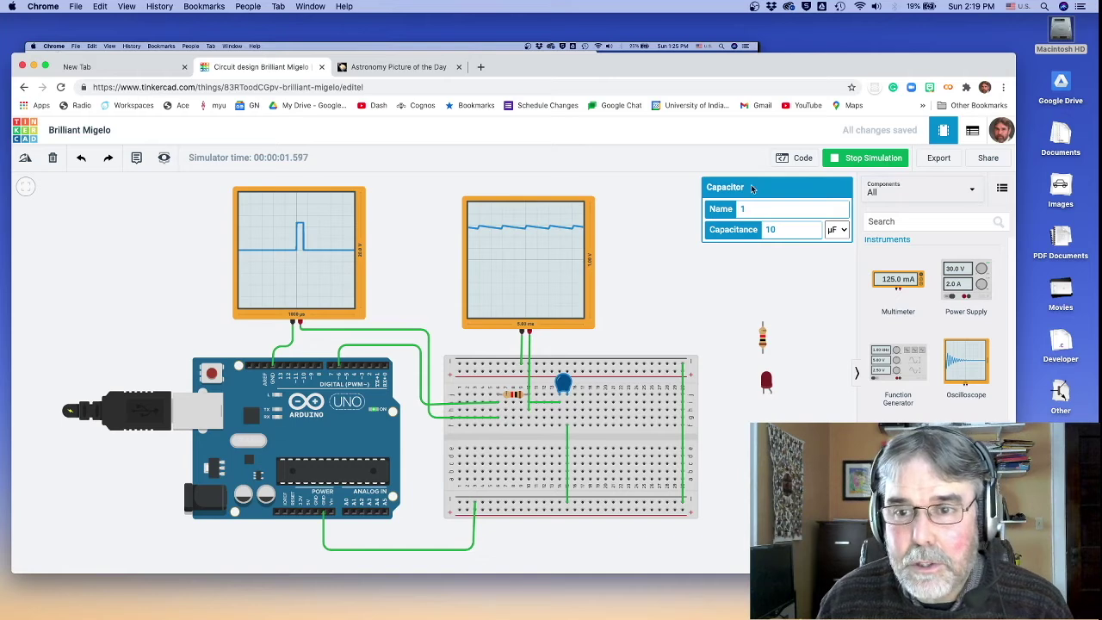
Set the capacitor's capacitance to 100 µF and simulate the circuit again
left_click(857, 157)
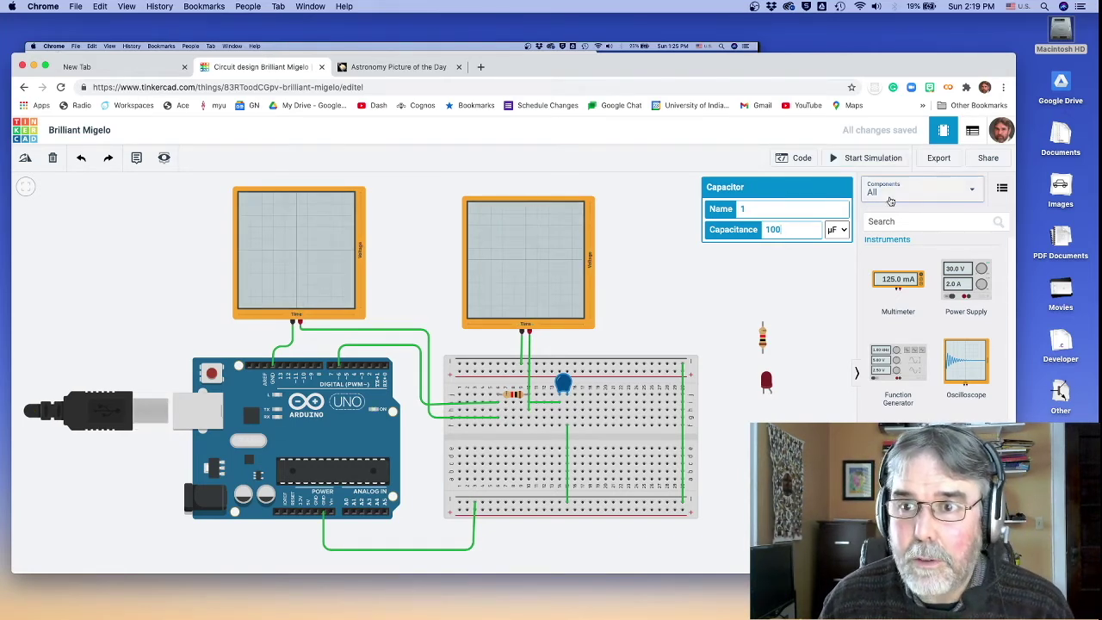
left_click(871, 160)
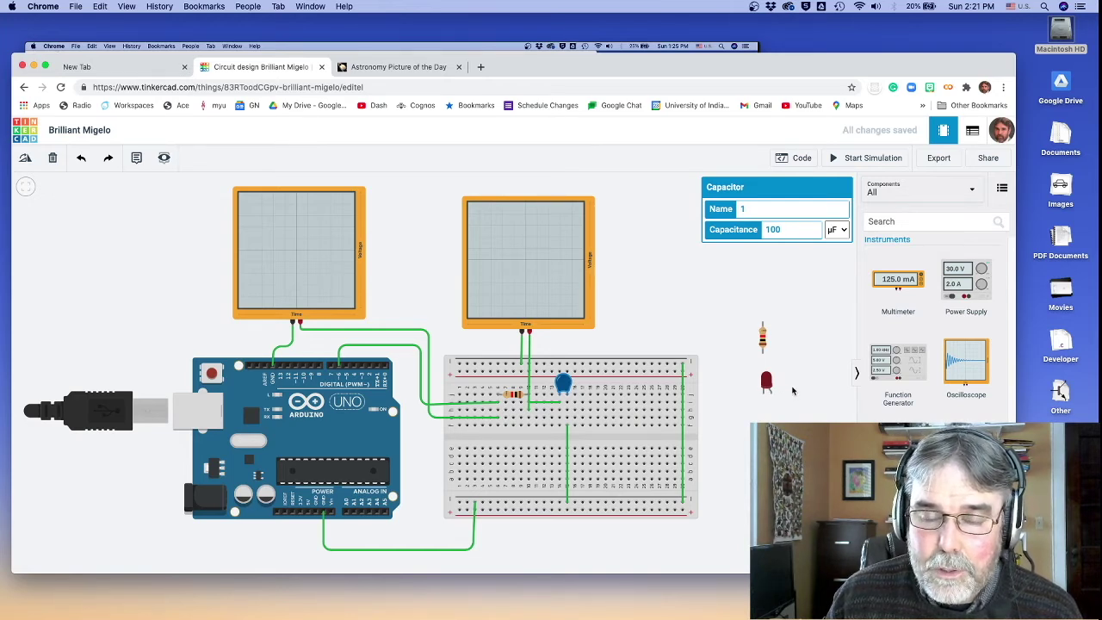
Set the resistance of the resistor on the breadboard to 330 Ω
left_click(512, 394)
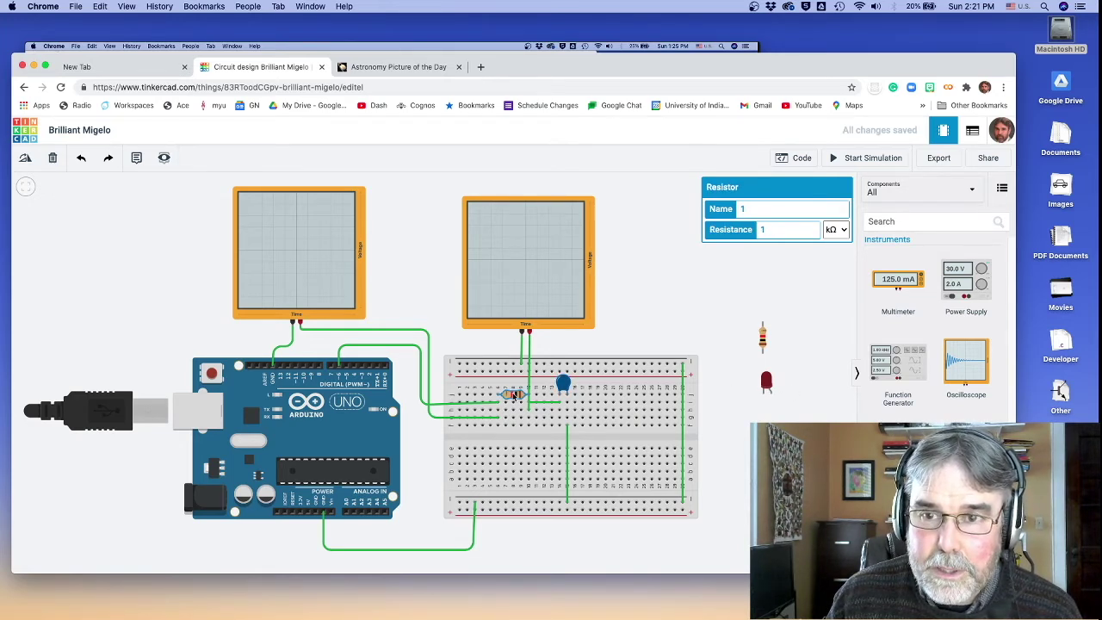
left_click(846, 231)
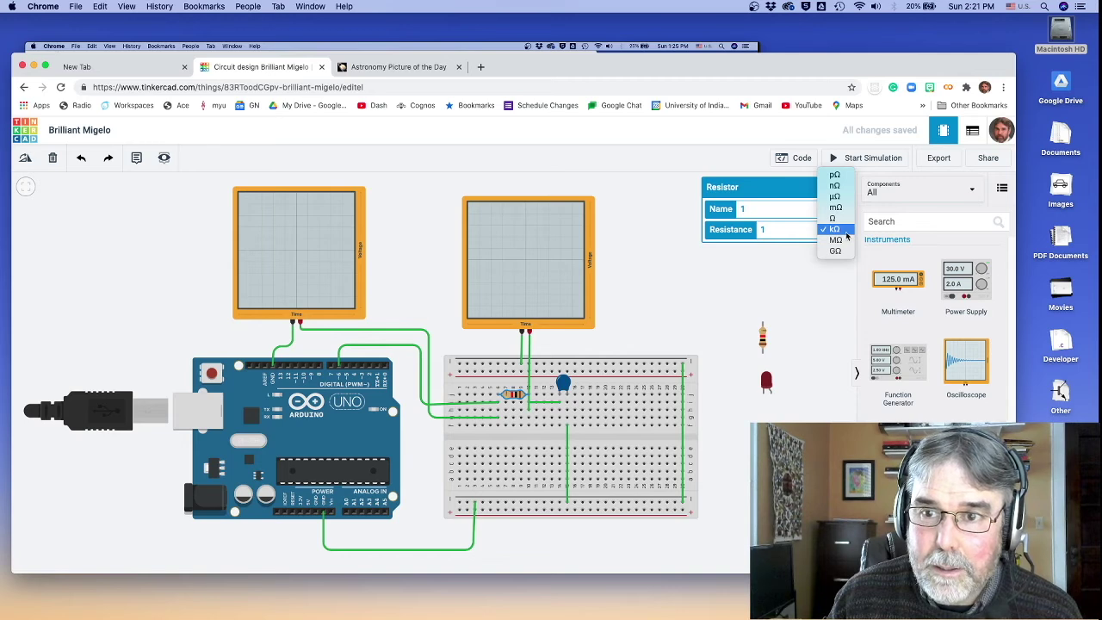
left_click(843, 219)
left_click(775, 229)
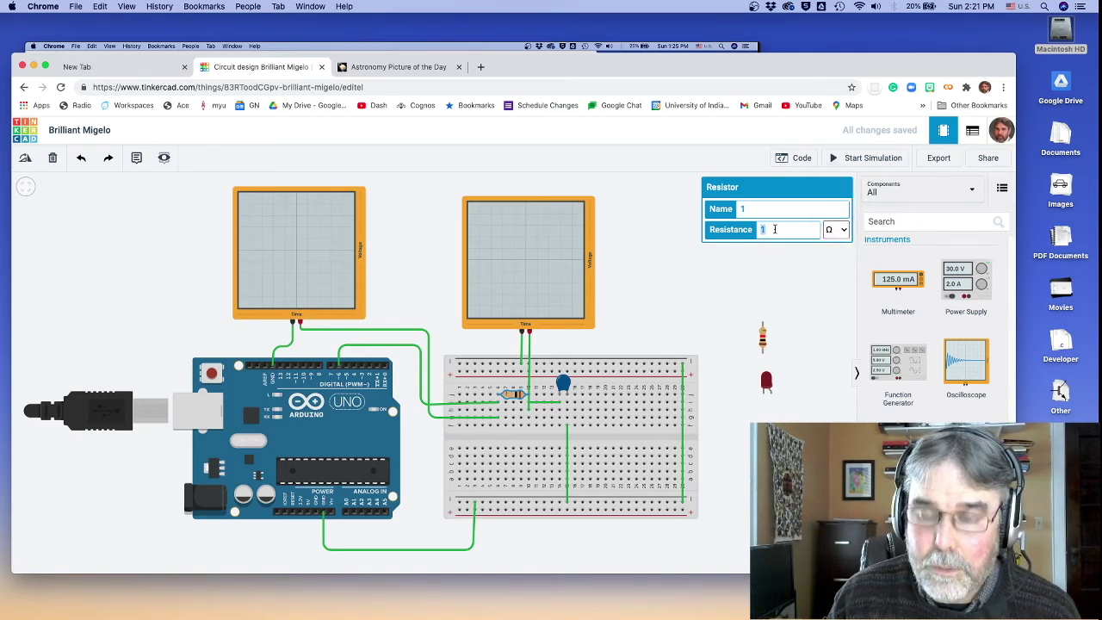
type("330")
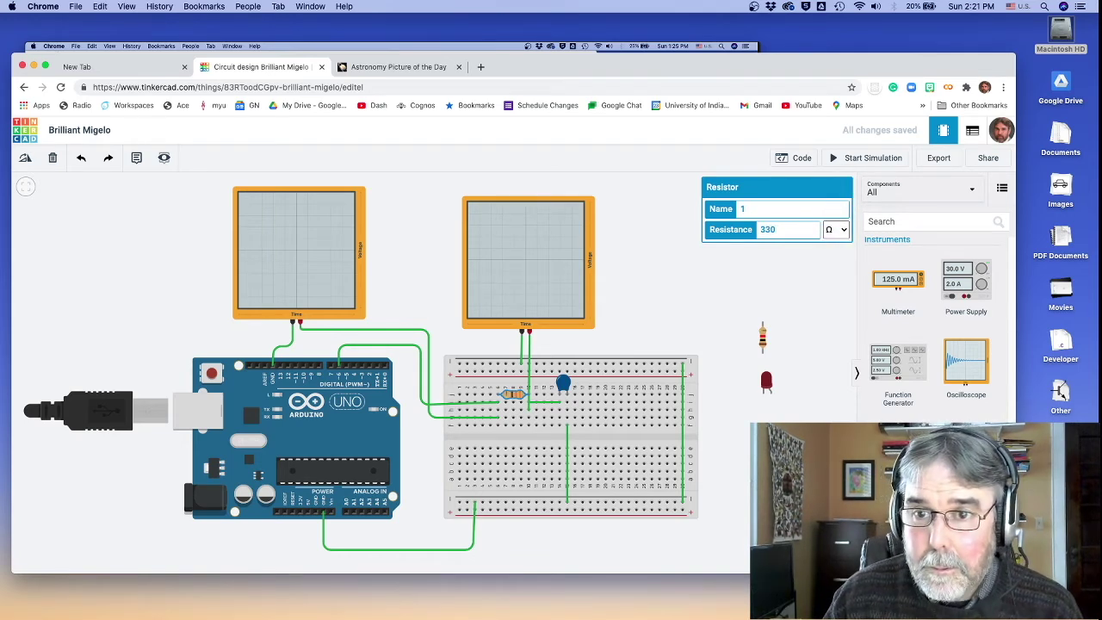
Run the simulation with the breadboard resistor's new value to examine the filtered waveform, and stop it
left_click(768, 297)
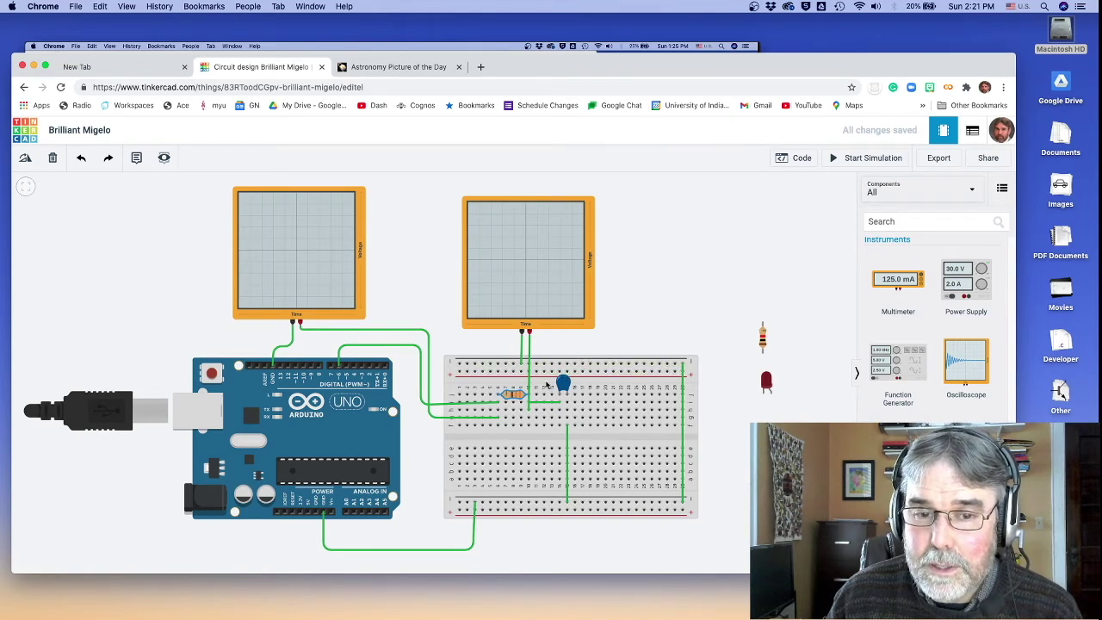
left_click(874, 158)
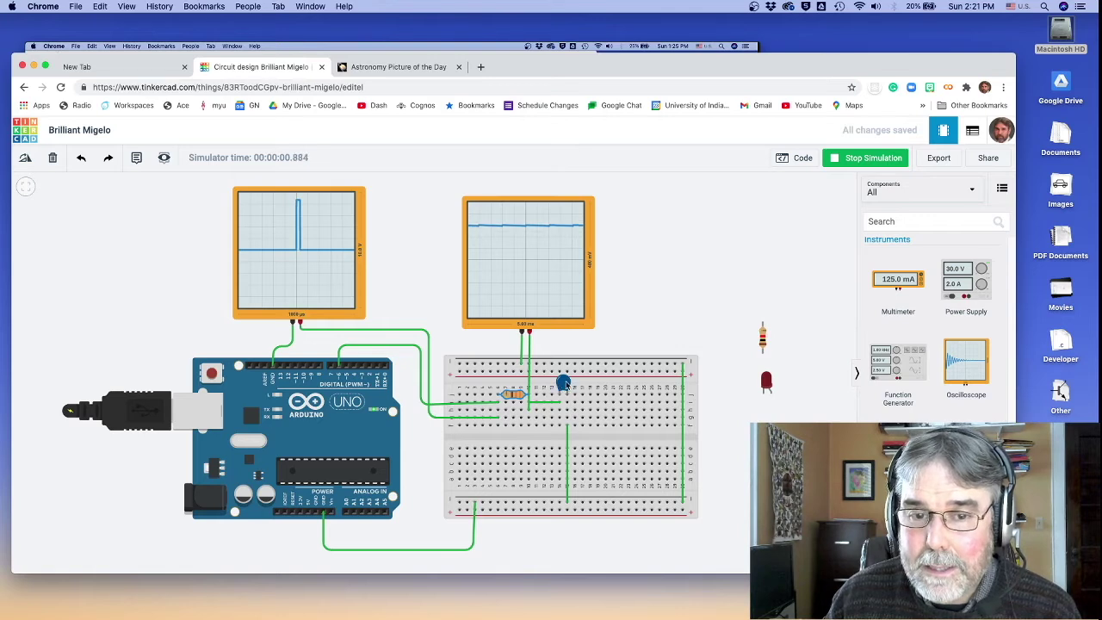
left_click(874, 160)
Set the capacitor's capacitance to 1000 µF and simulate the circuit to compare both oscilloscope waveforms
left_click(565, 384)
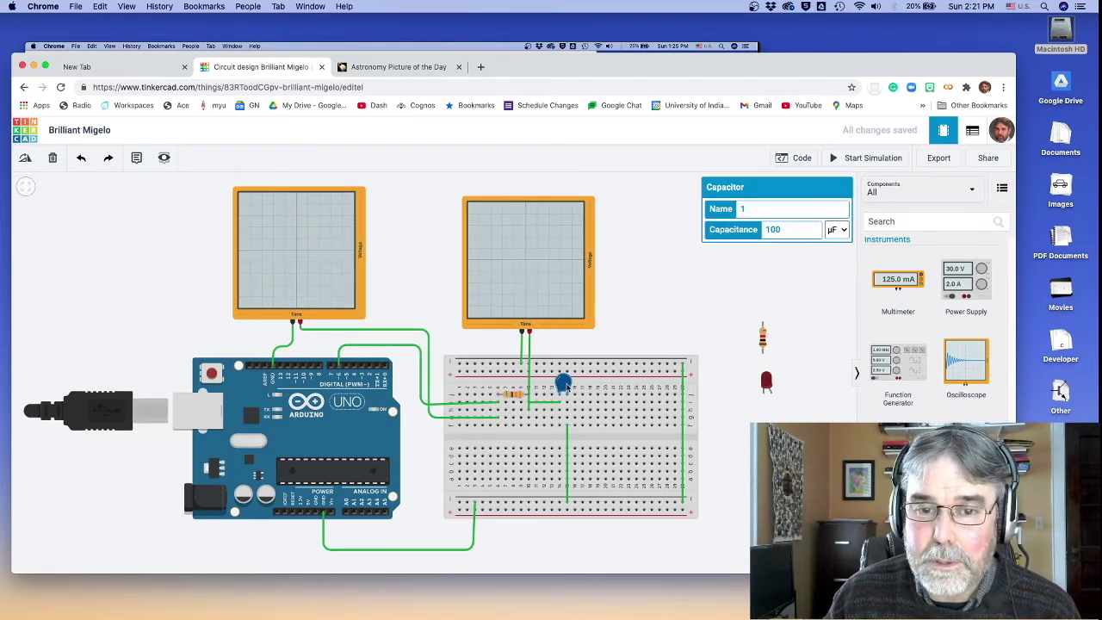
type("0")
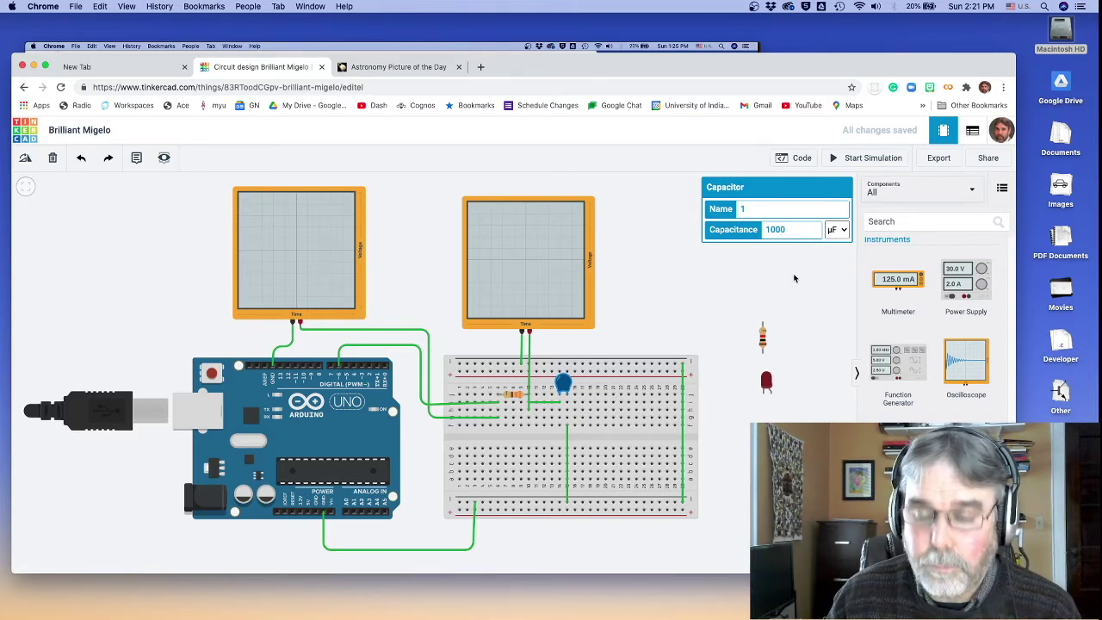
left_click(793, 278)
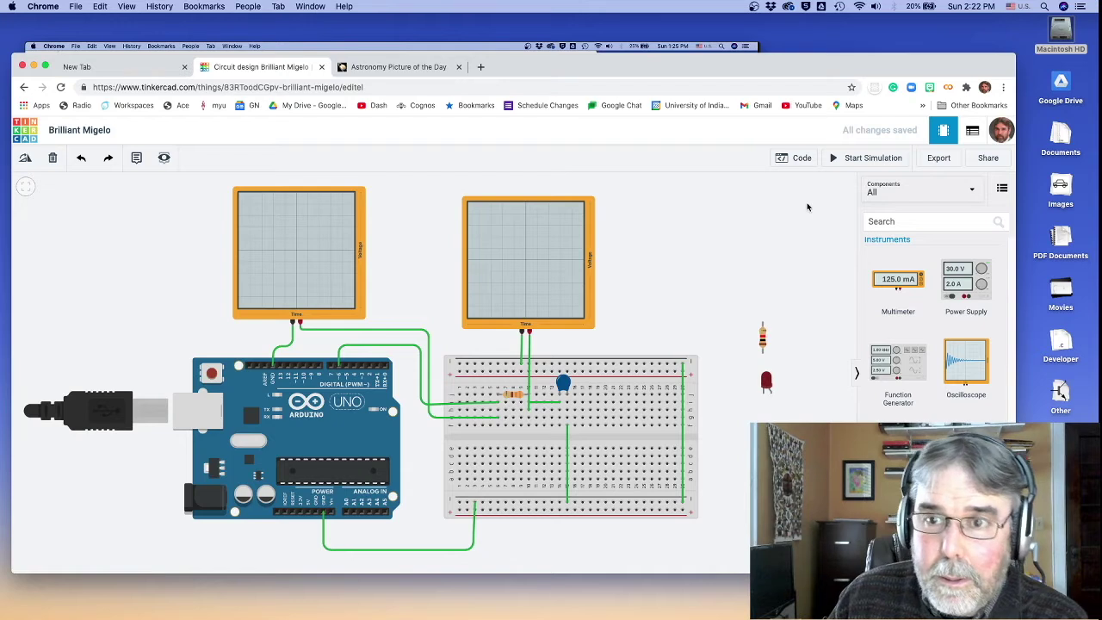
left_click(872, 159)
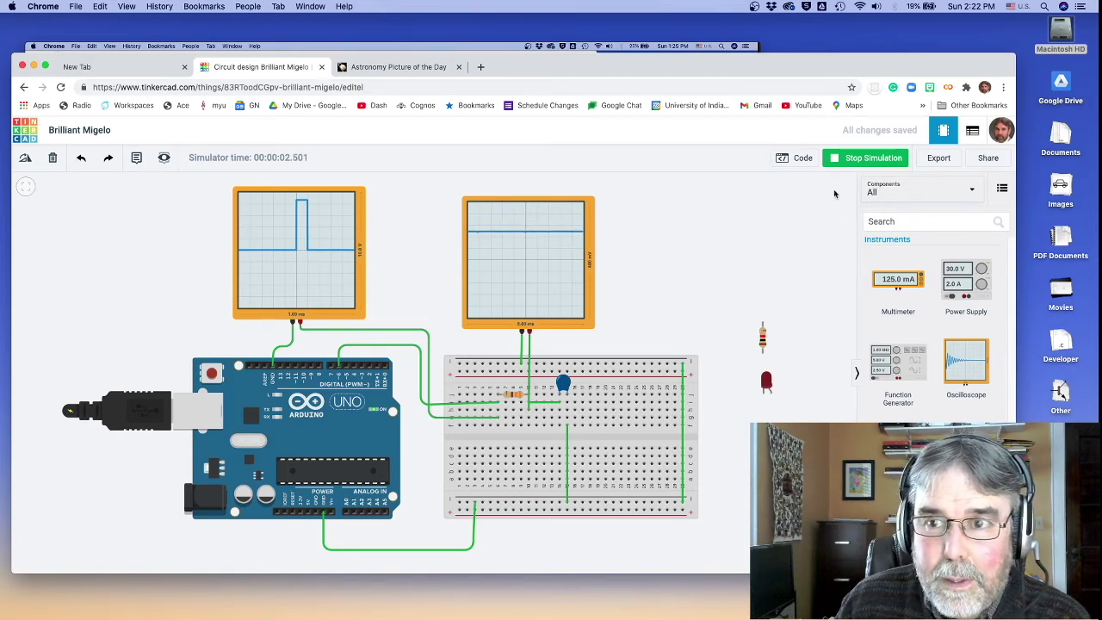
left_click(871, 156)
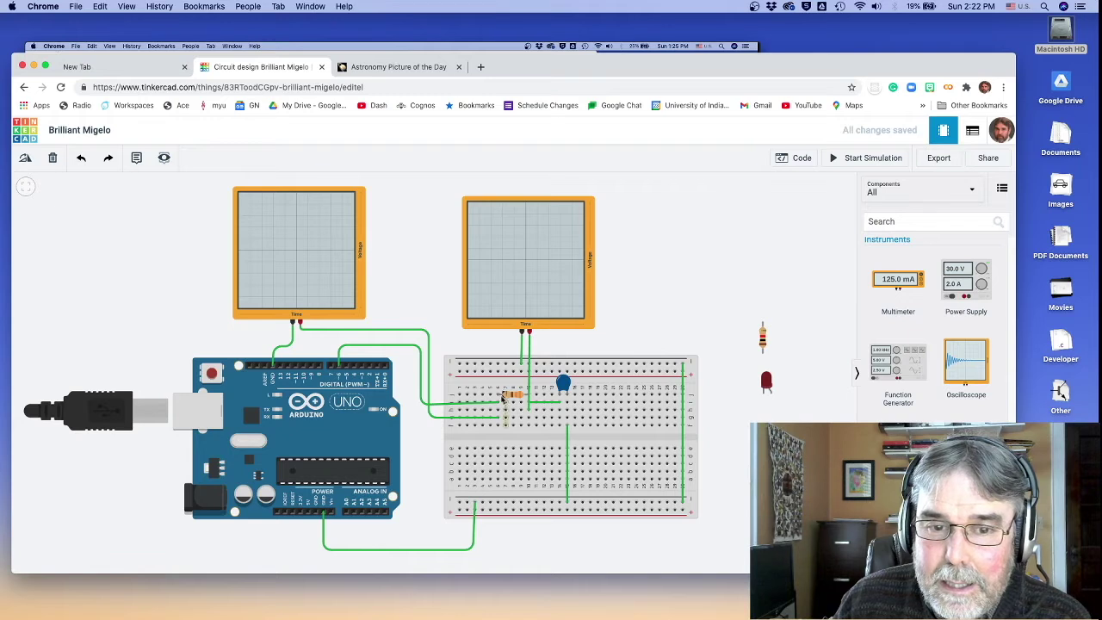
Move the red LED onto the breadboard and place the spare resistor, rotated to horizontal, just below the capacitor's output column
left_click_drag(769, 386, 595, 403)
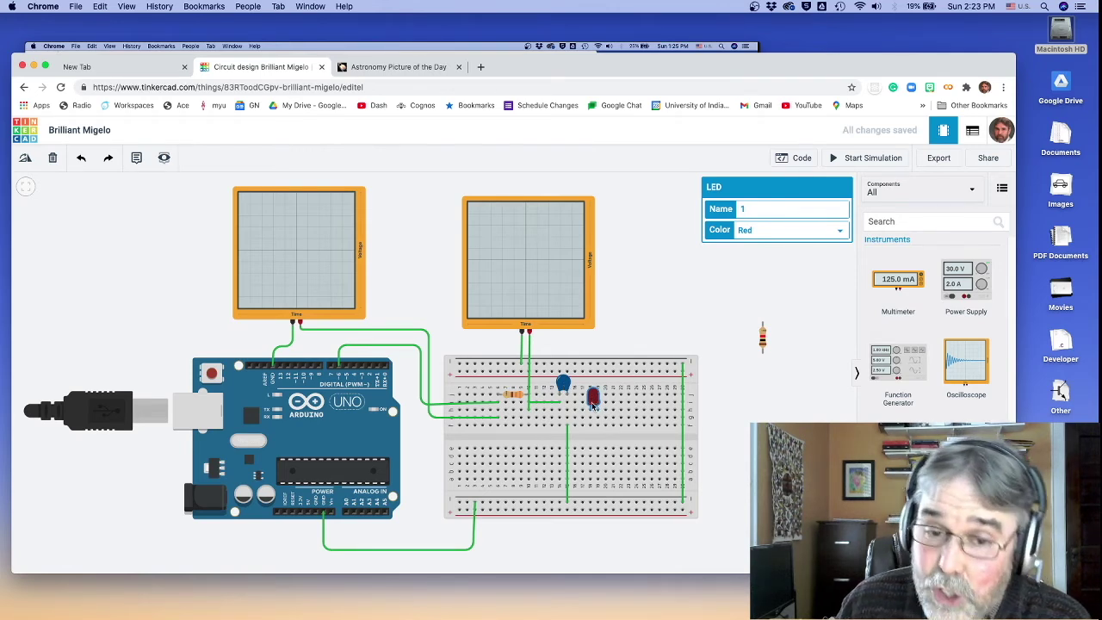
left_click_drag(593, 405, 615, 394)
left_click(761, 342)
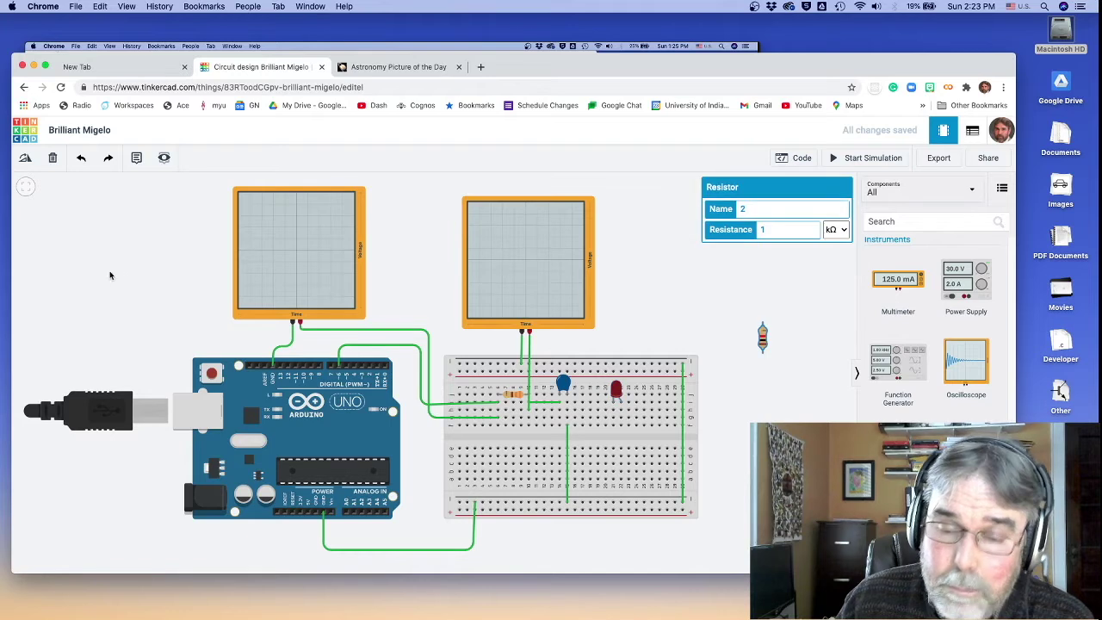
left_click(27, 160)
left_click(27, 160)
left_click(27, 160)
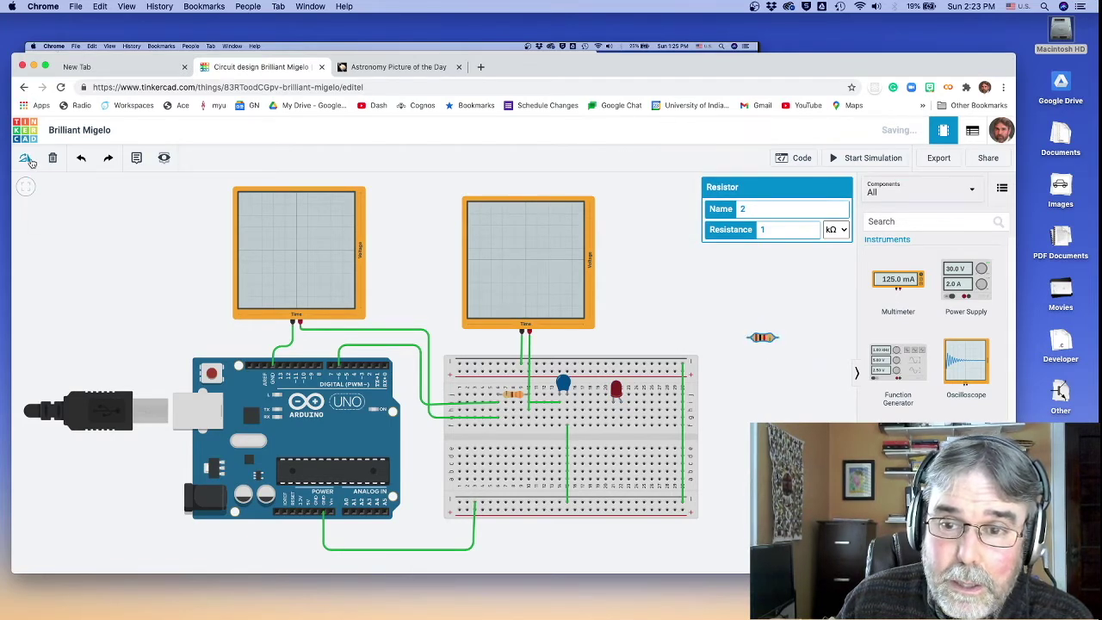
left_click_drag(764, 341, 575, 416)
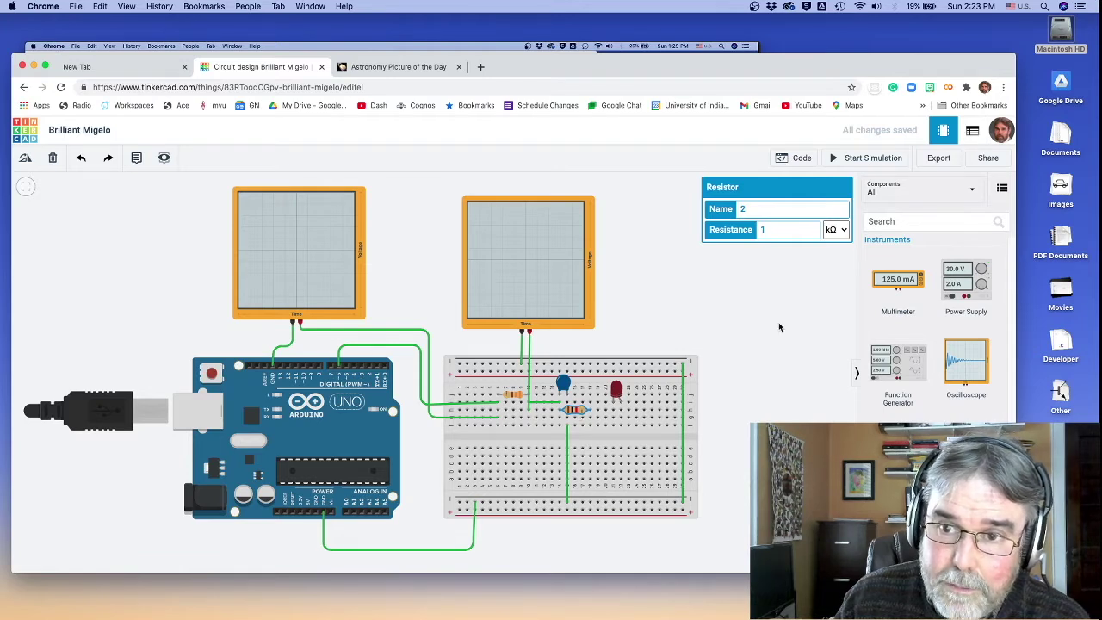
Set the newly placed resistor's resistance to 100 Ω
key("Tab")
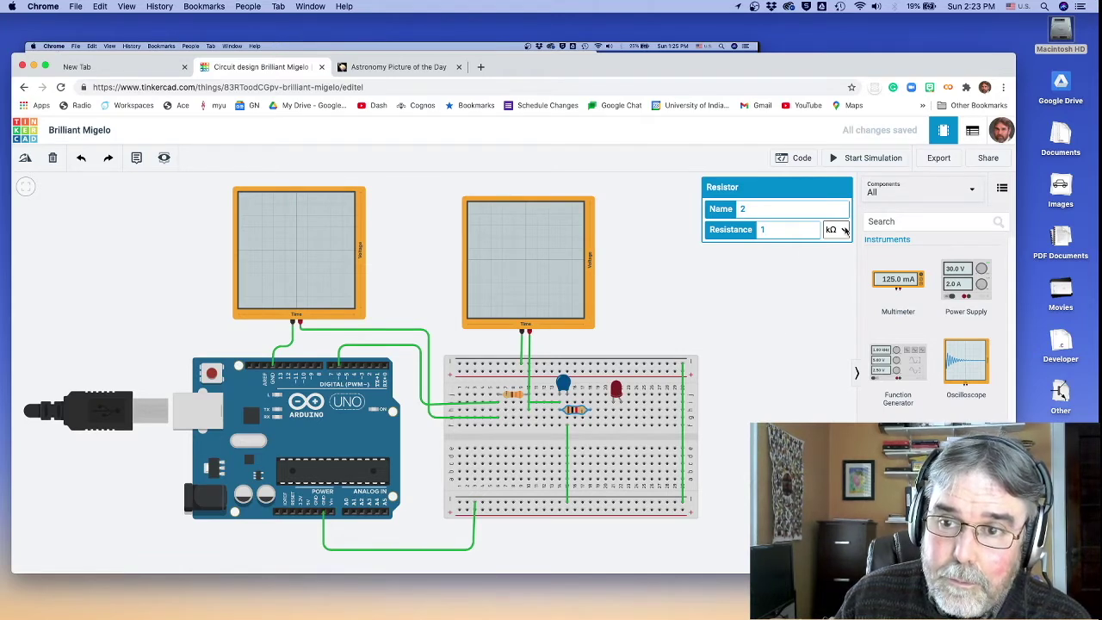
key("space")
key("Up")
key("Return")
left_click(777, 231)
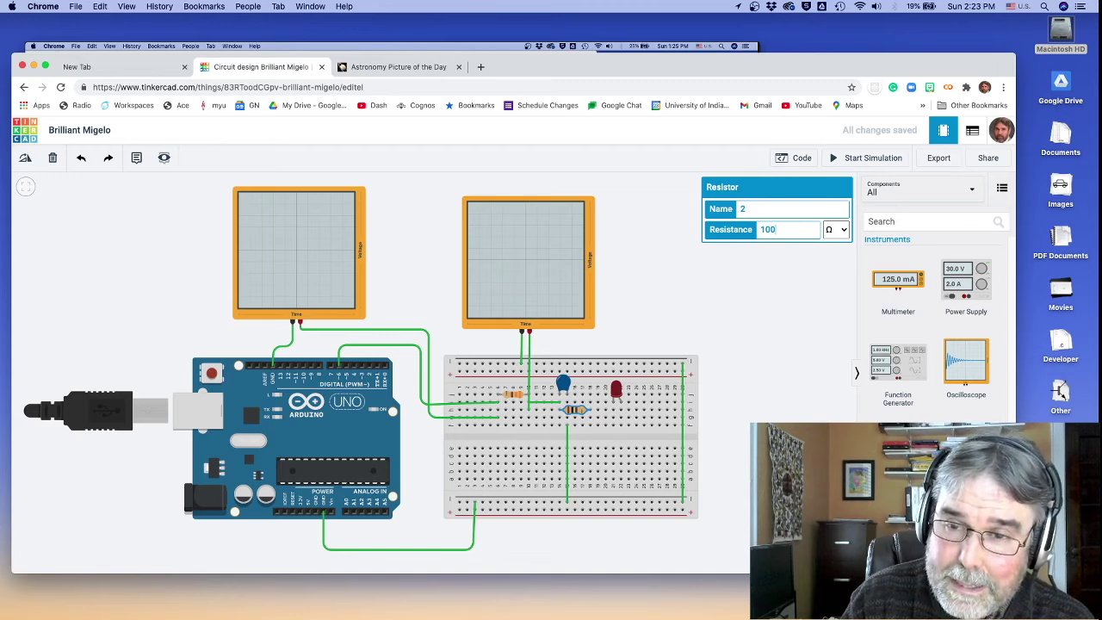
left_click(785, 268)
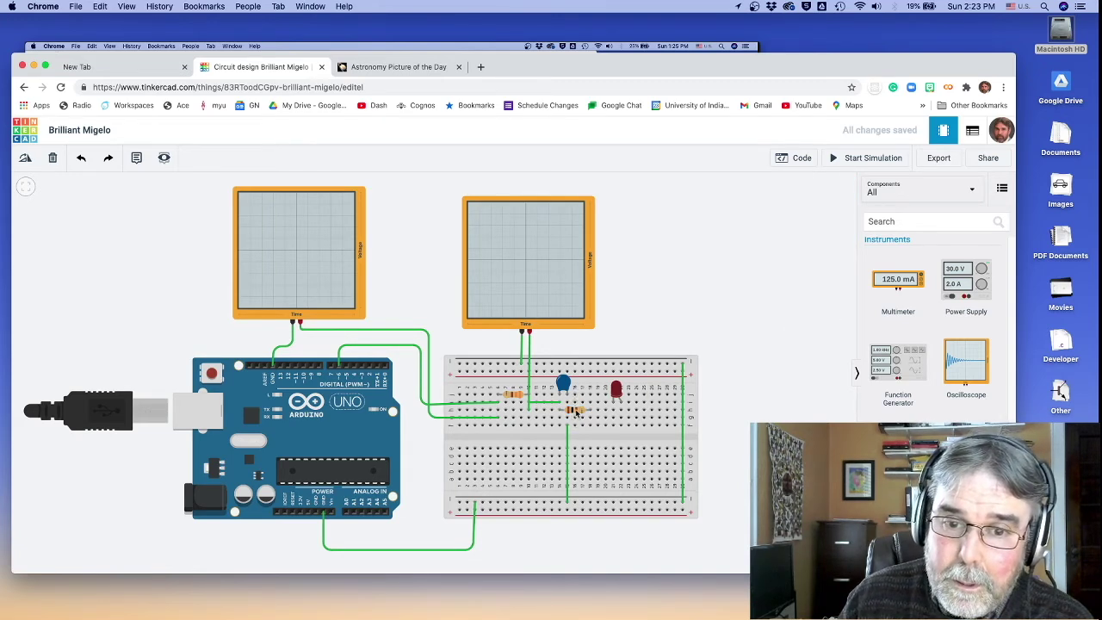
Move the LED so its anode meets the 100 Ω resistor's free end, and wire its cathode column to the lower ground rail
left_click_drag(617, 394, 585, 397)
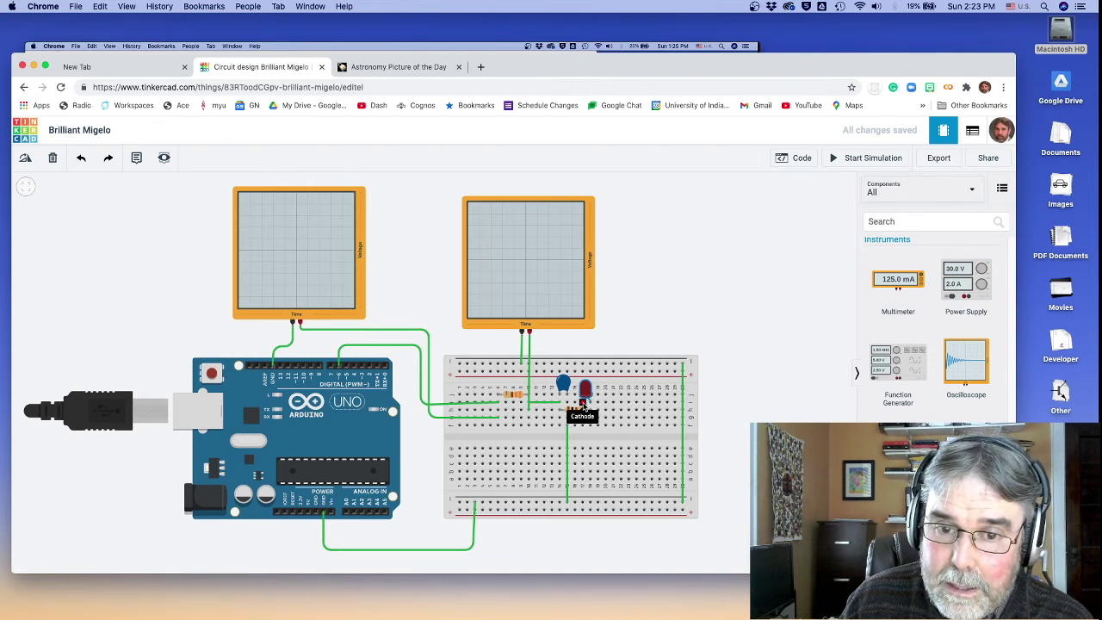
left_click(582, 426)
left_click(582, 501)
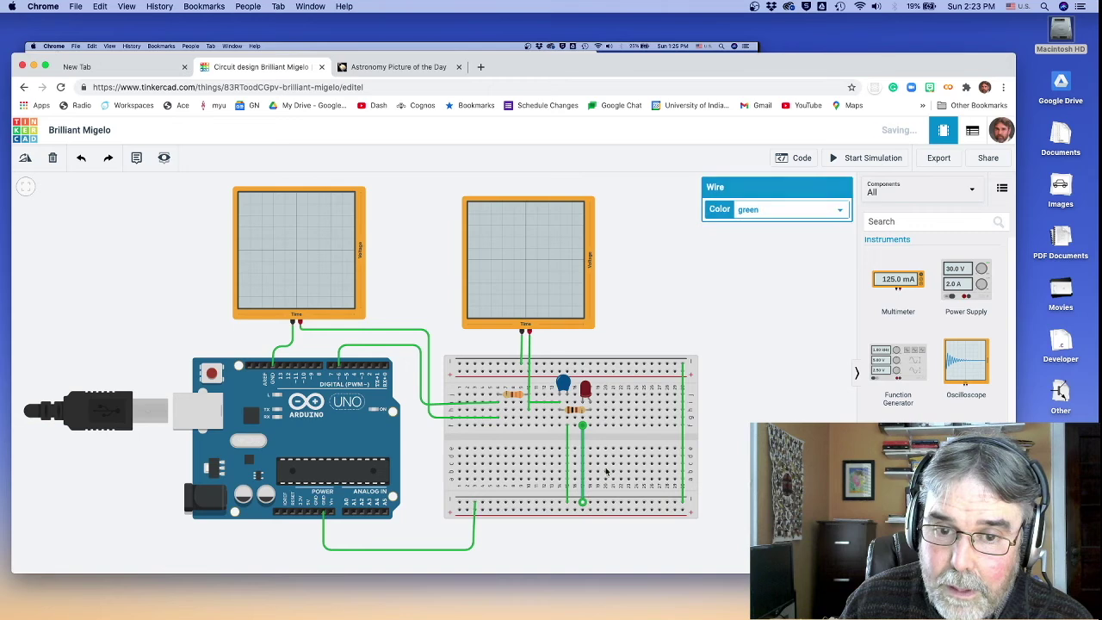
left_click(707, 439)
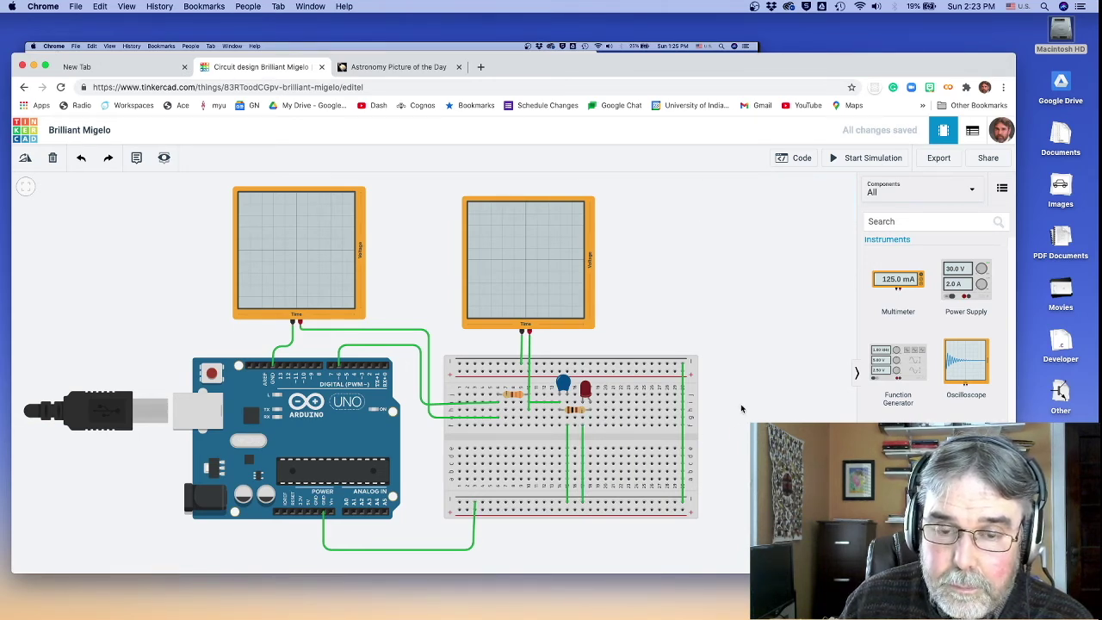
Simulate the circuit with the LED connected to examine both oscilloscope waveforms
left_click(869, 160)
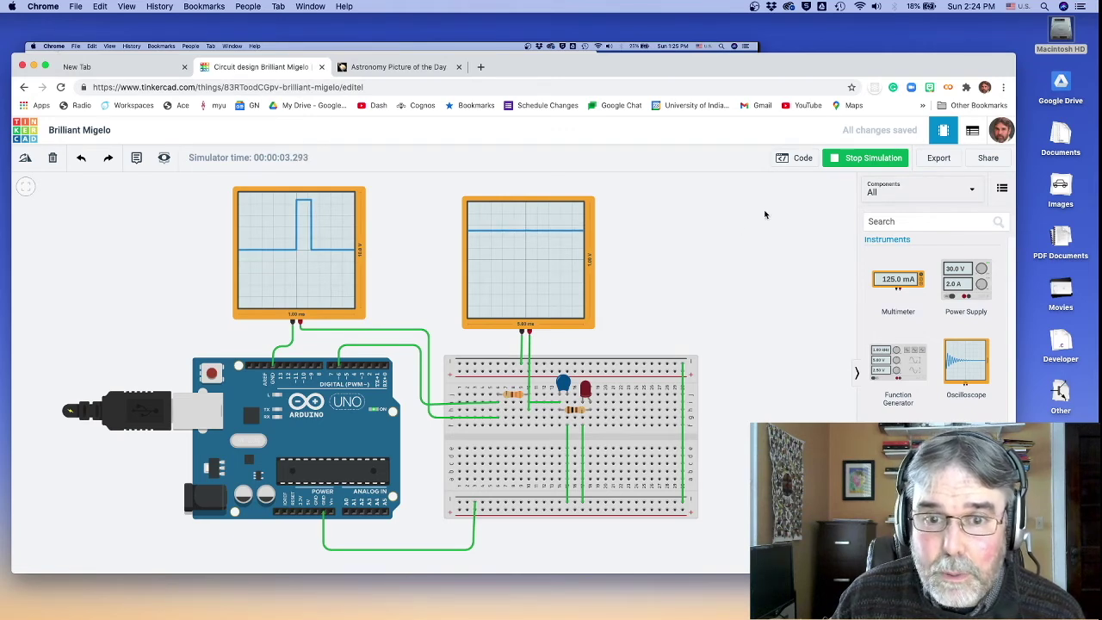
left_click(865, 162)
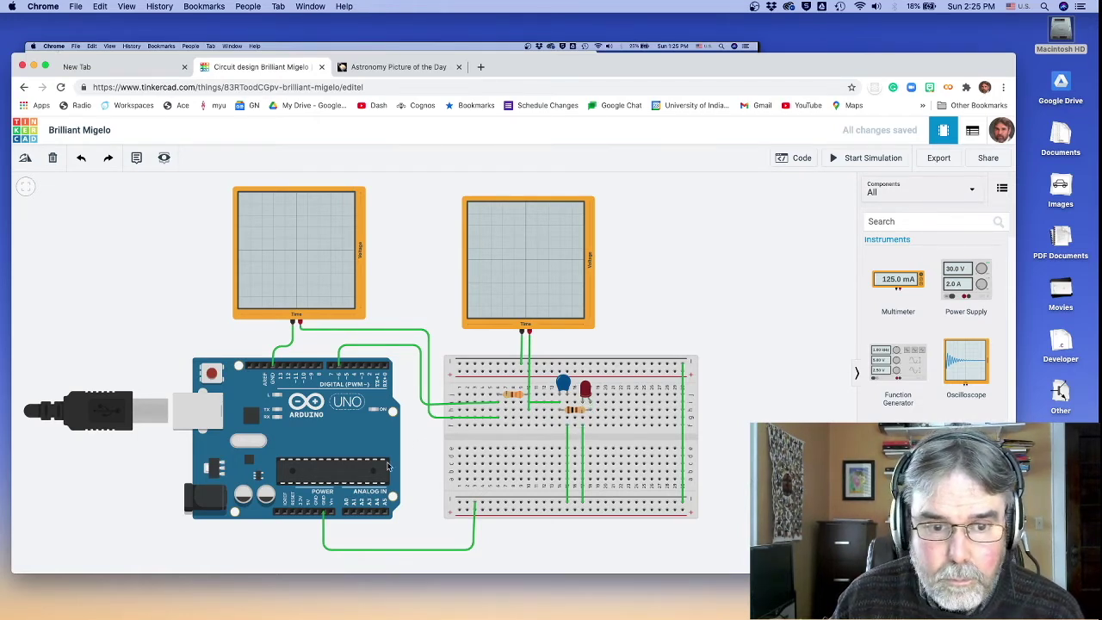
Run a wire from Arduino pin A0 under the breadboard to its lower half, in line with the LED's anode column
left_click(345, 514)
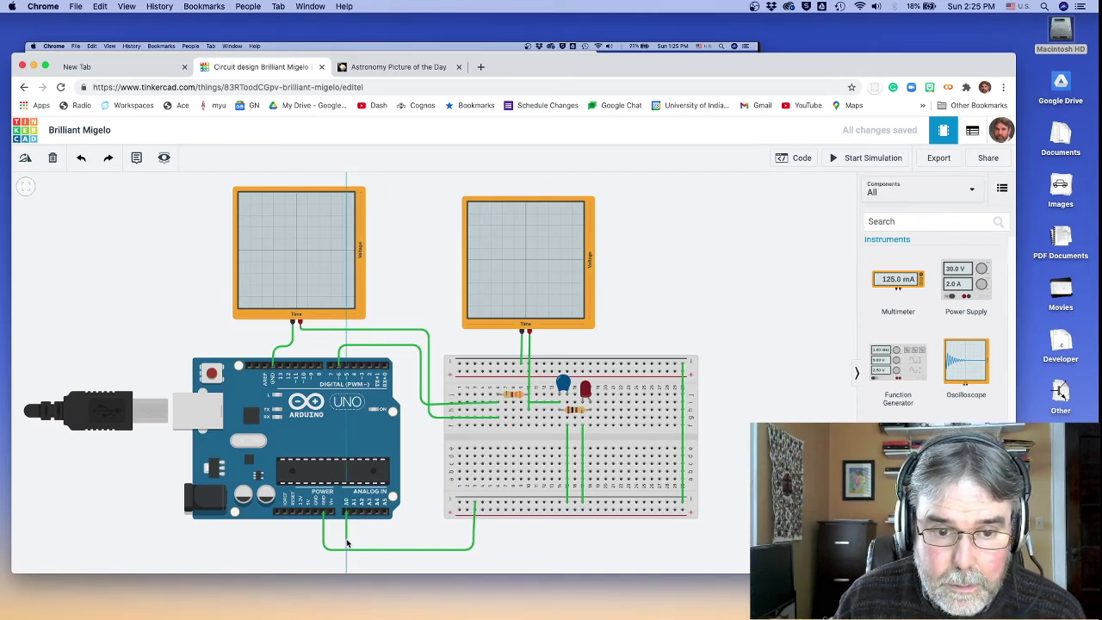
left_click(347, 541)
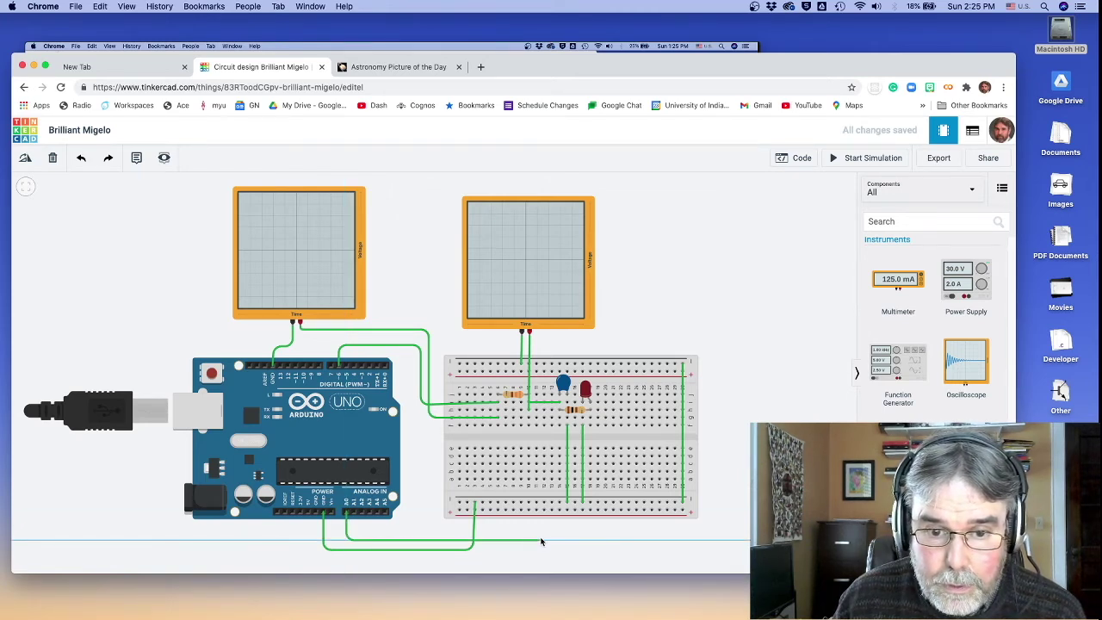
left_click(591, 540)
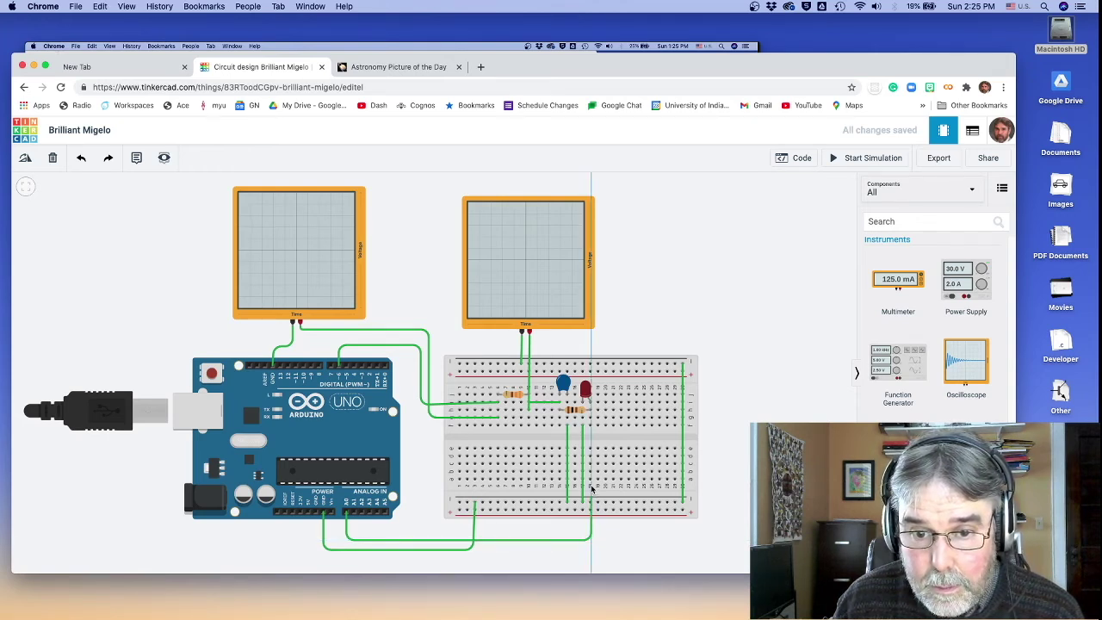
left_click(591, 479)
left_click(642, 546)
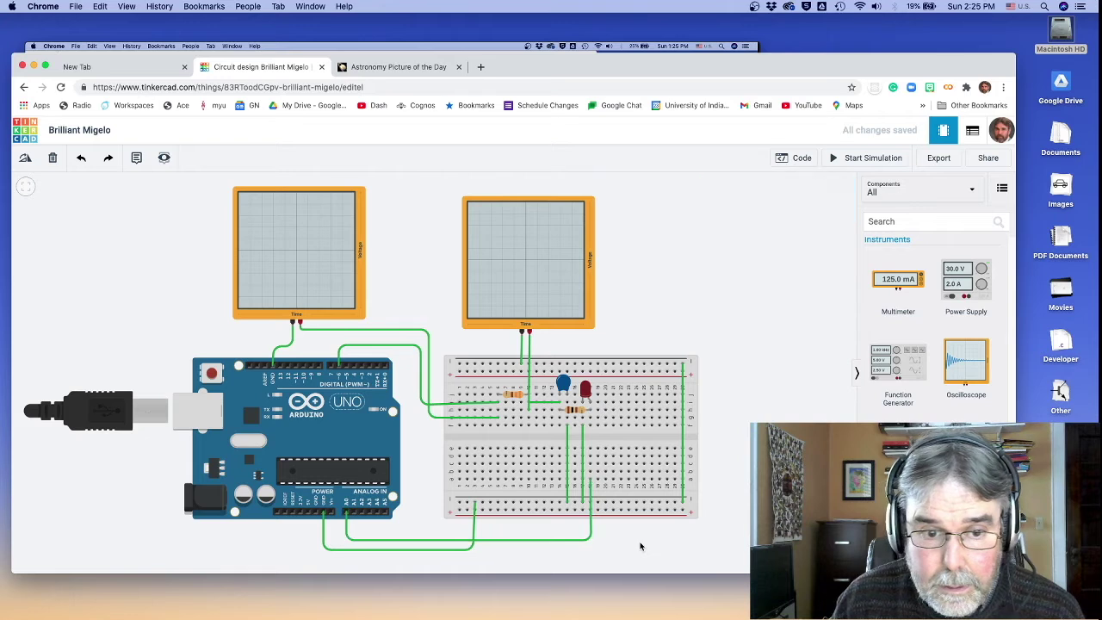
Run a wire from Arduino pin A1 under the breadboard to the column joining the capacitor and the 100 Ω resistor
left_click(354, 517)
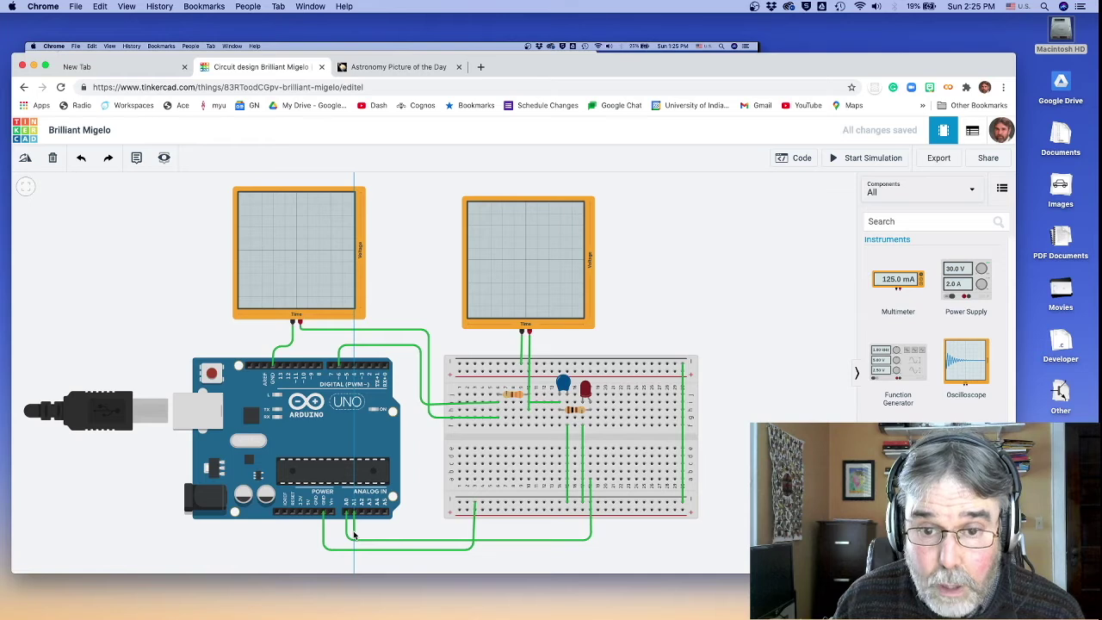
left_click(353, 531)
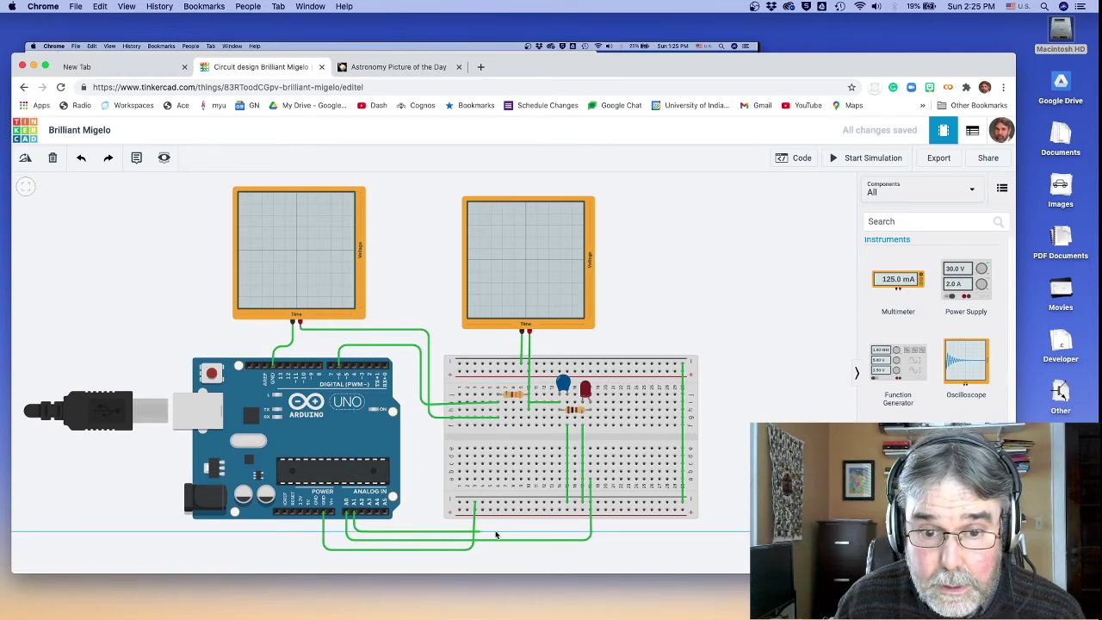
left_click(562, 533)
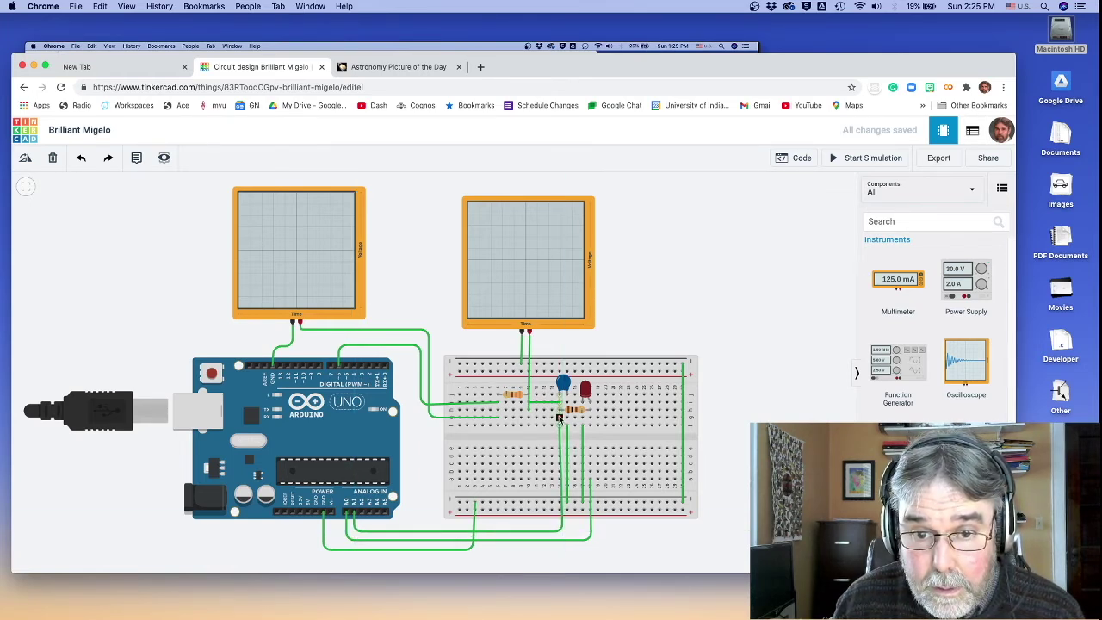
left_click(558, 417)
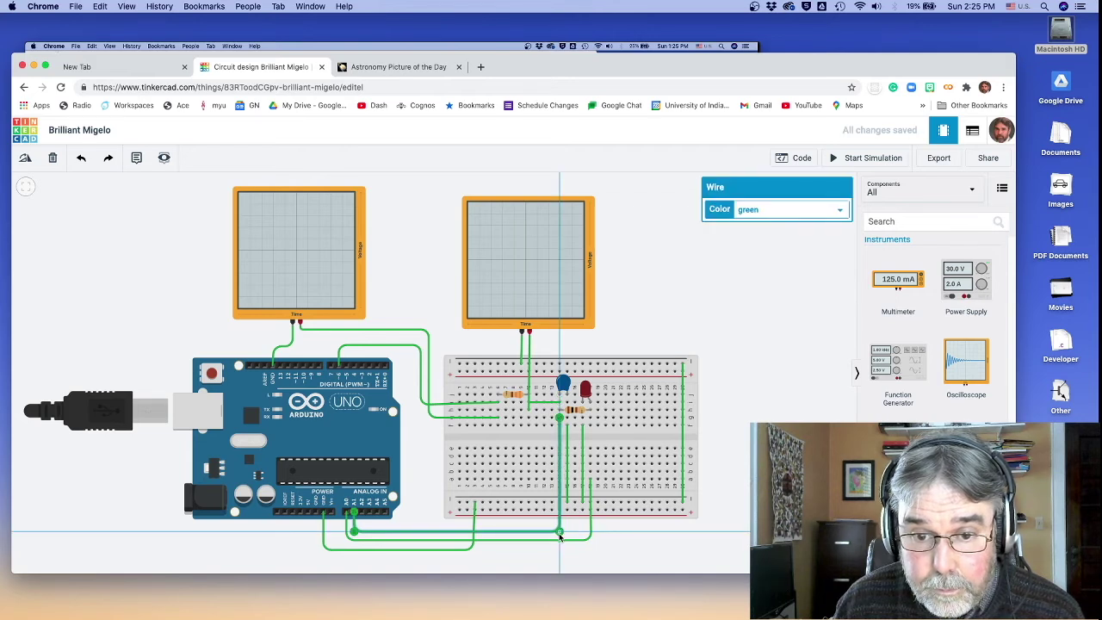
left_click(652, 551)
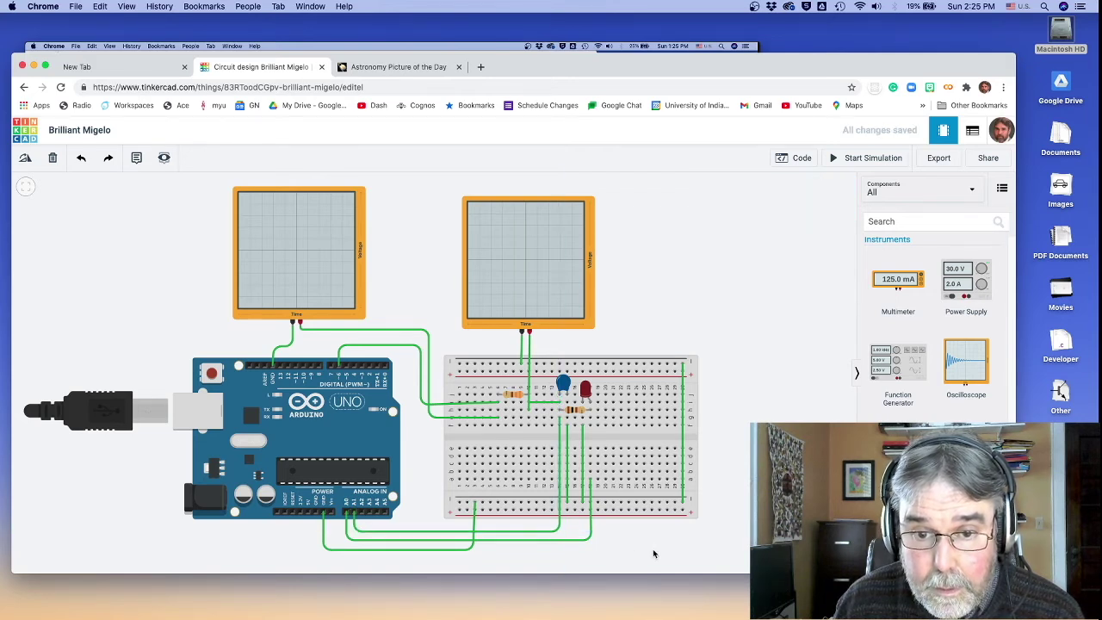
Change the color of the wire from Arduino pin A1 to blue
left_click(559, 533)
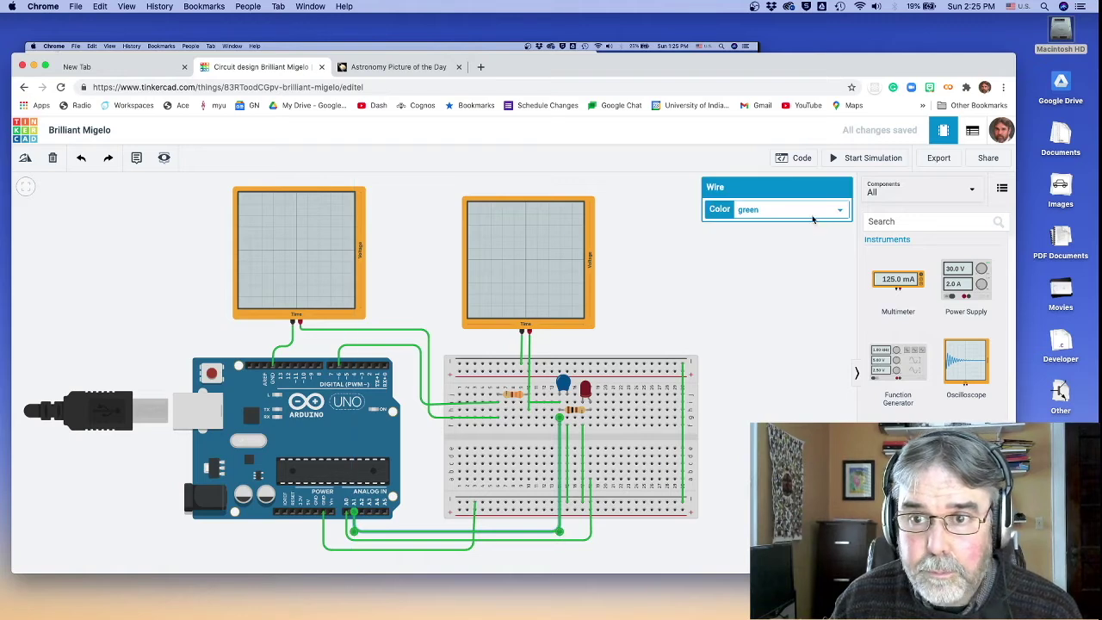
left_click(811, 212)
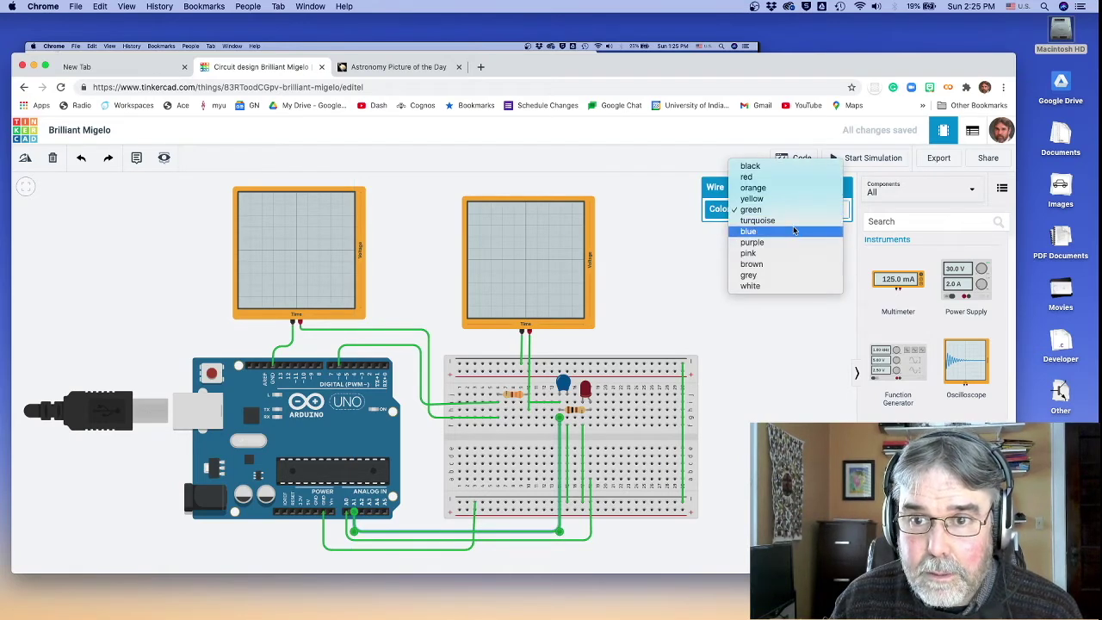
left_click(796, 231)
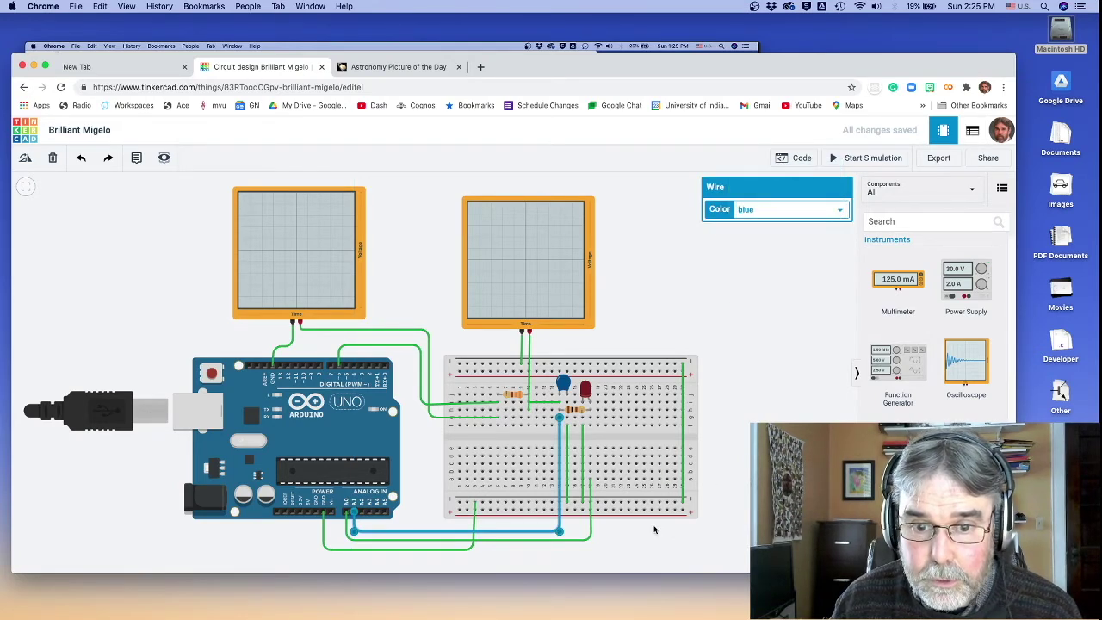
Change the color of the wire from Arduino pin A0 to brown
left_click(590, 540)
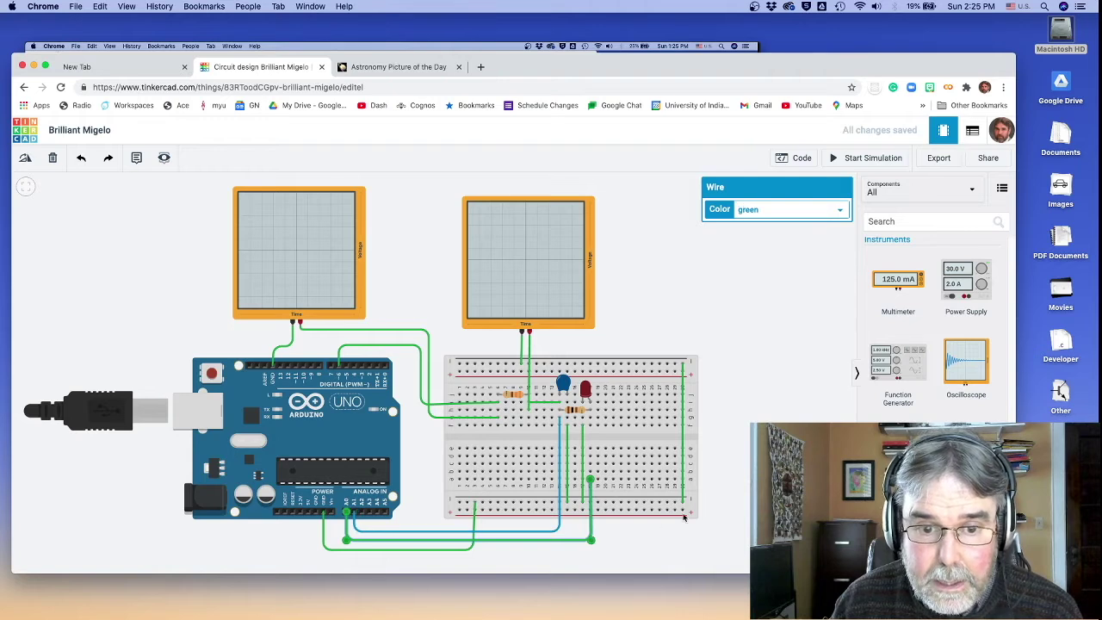
left_click(838, 211)
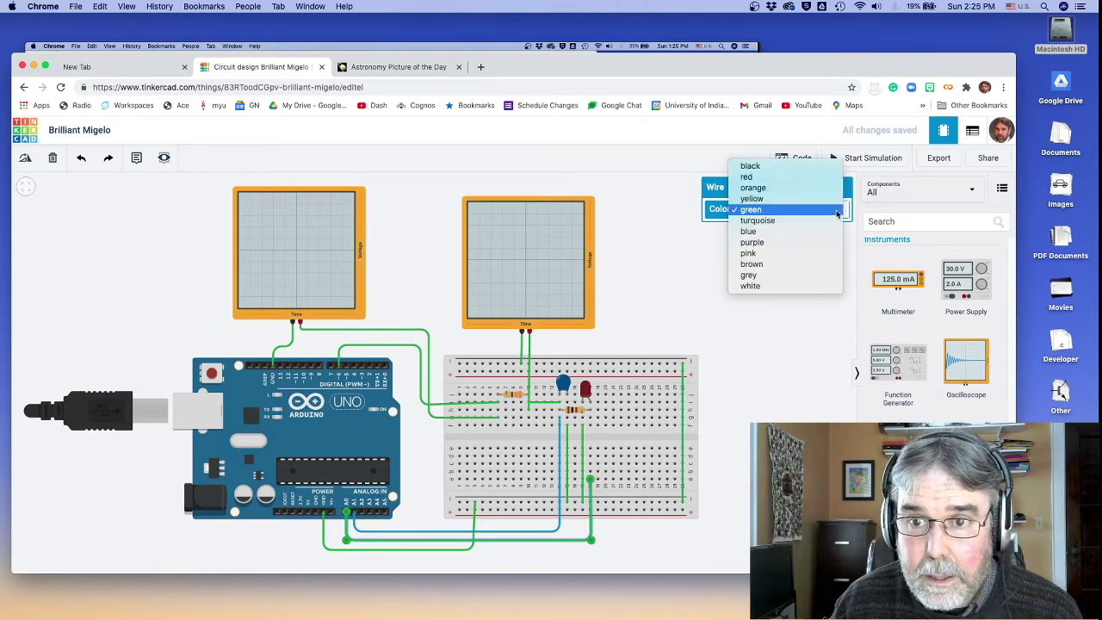
left_click(810, 263)
left_click(768, 372)
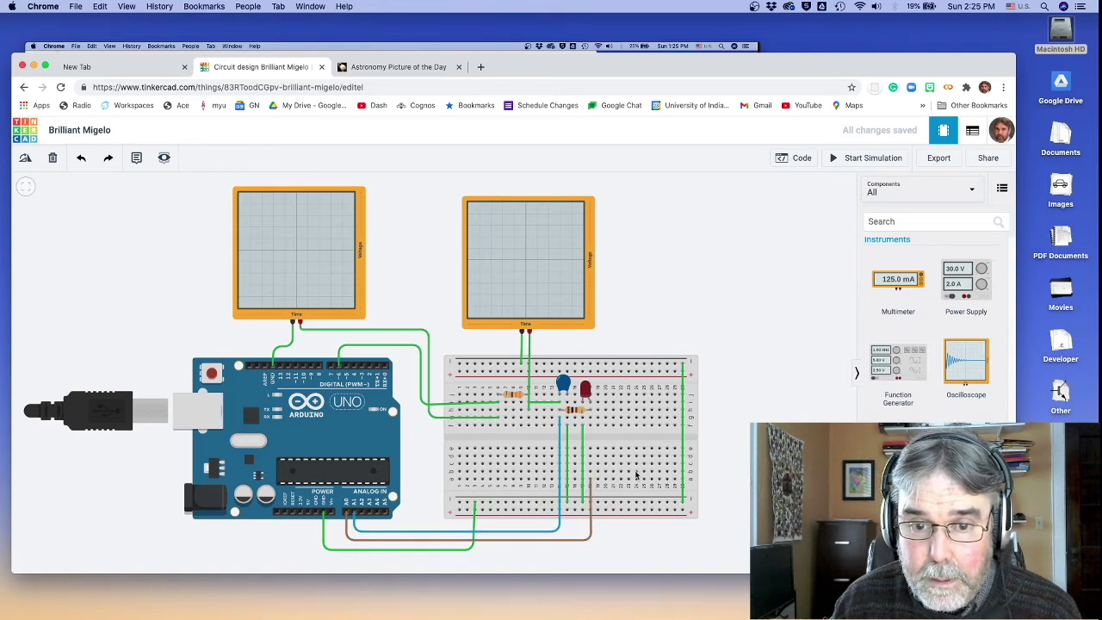
Change the Arduino's ground wire to the breadboard and the capacitor's ground wire to black
left_click(466, 548)
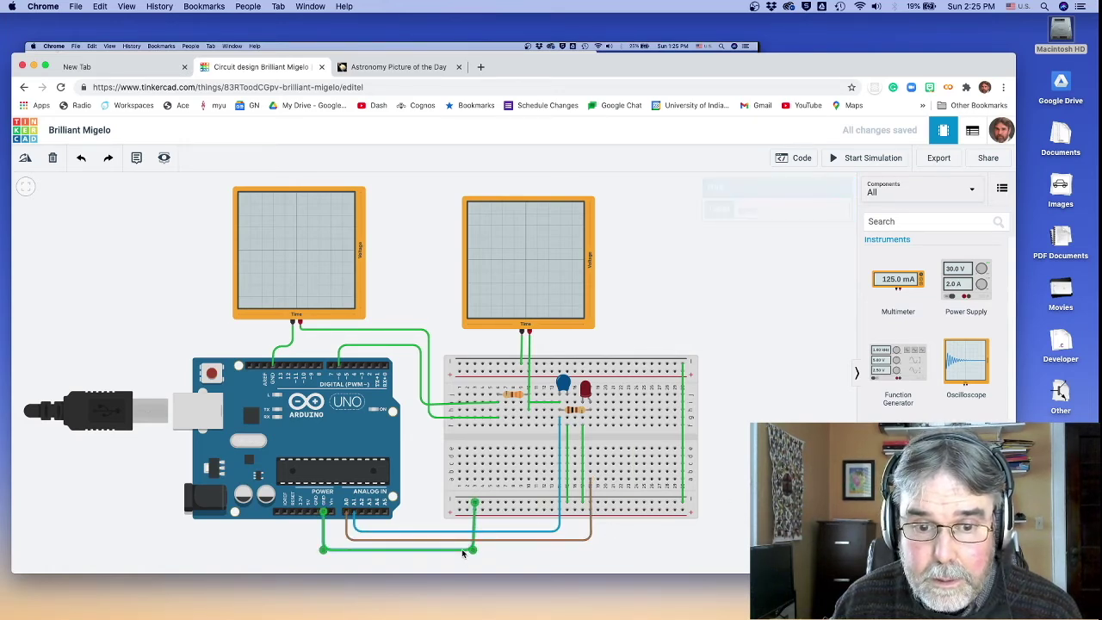
left_click(835, 209)
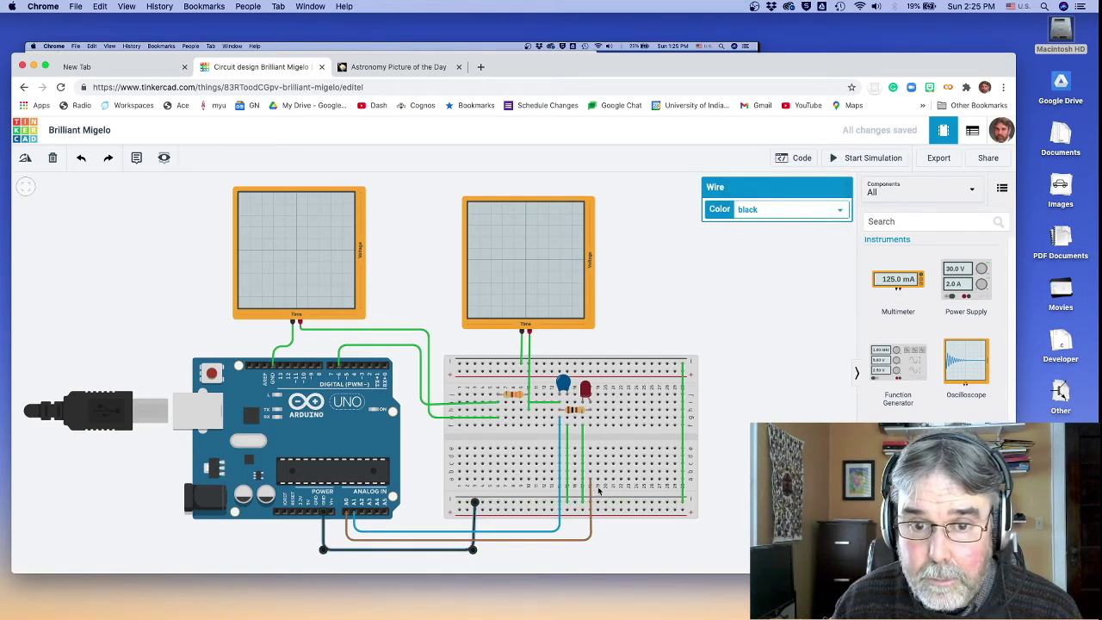
left_click(567, 493)
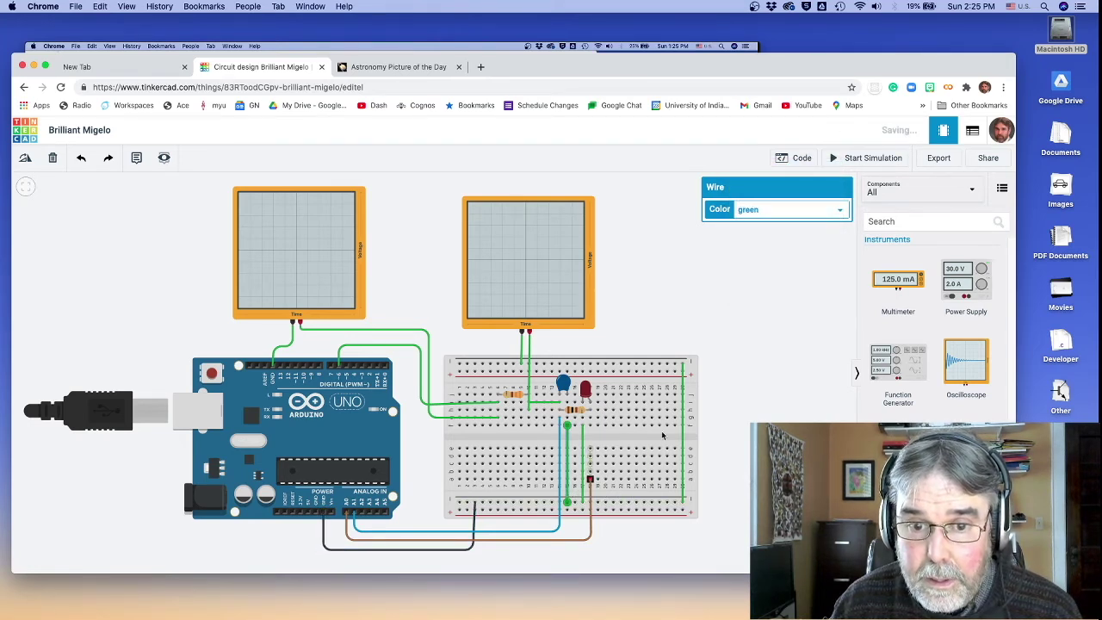
left_click(833, 212)
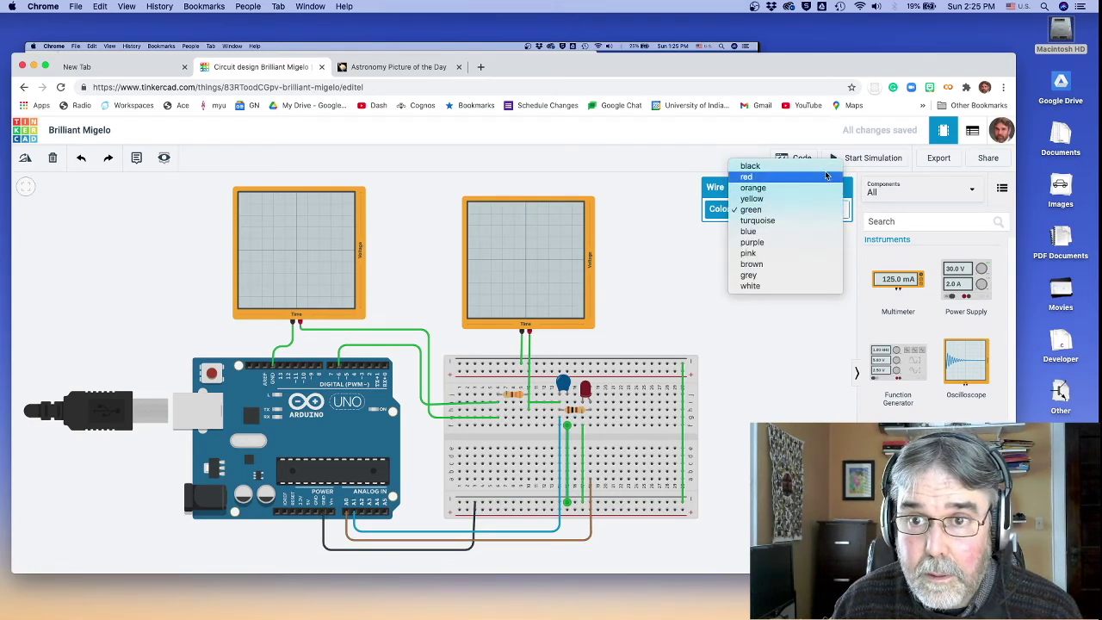
left_click(758, 166)
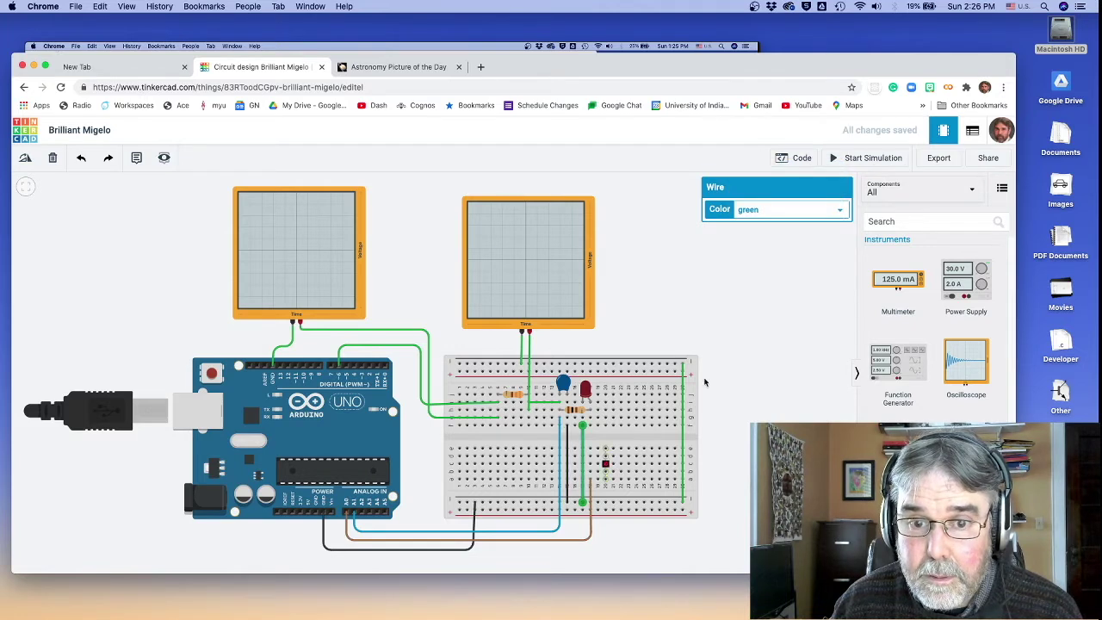
Change the LED's ground wire and the vertical wire linking the two ground rails at the breadboard's far end to black
left_click(835, 210)
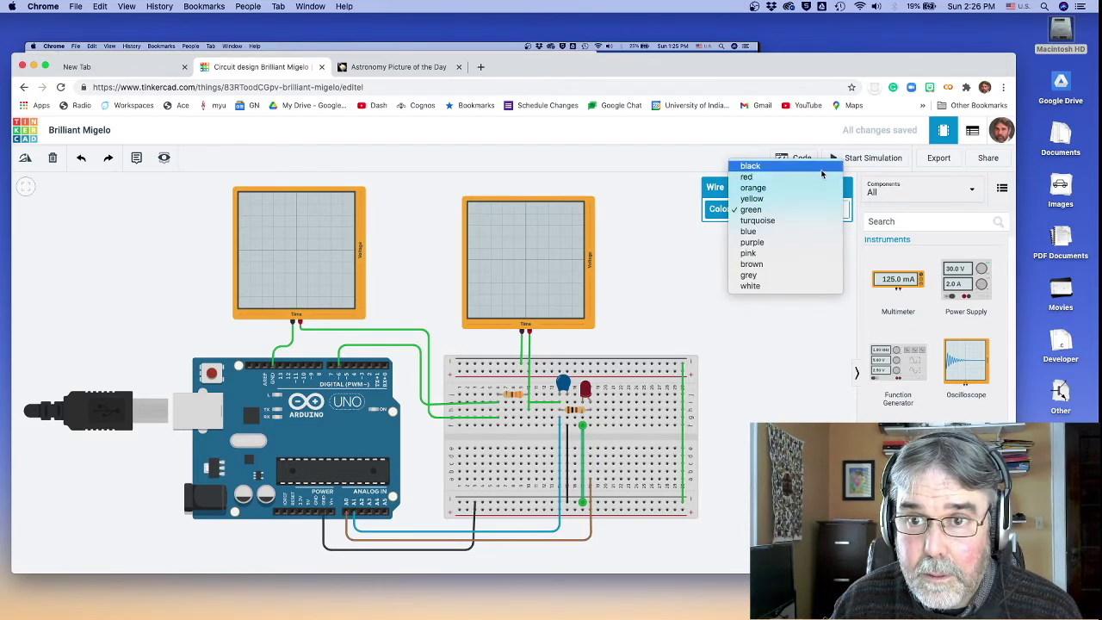
left_click(822, 172)
left_click(682, 430)
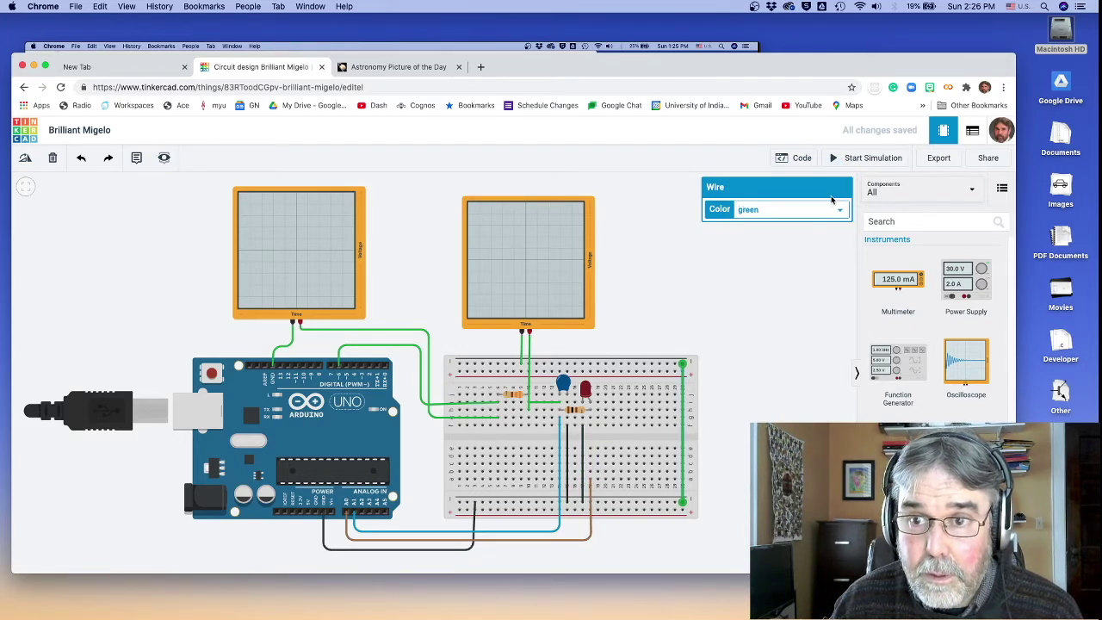
left_click(832, 208)
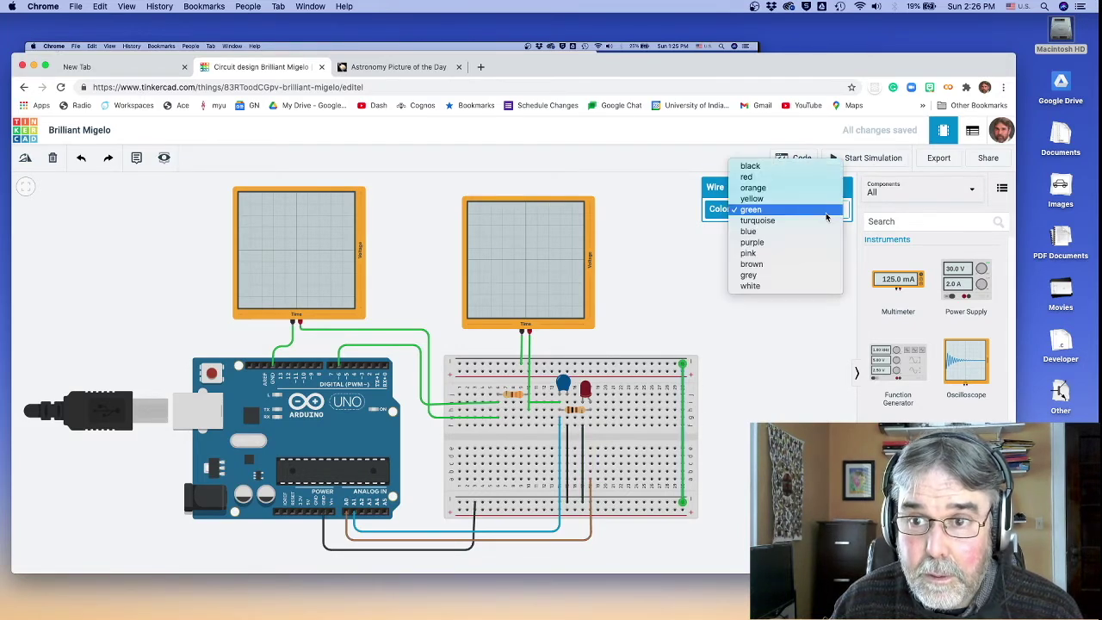
left_click(812, 169)
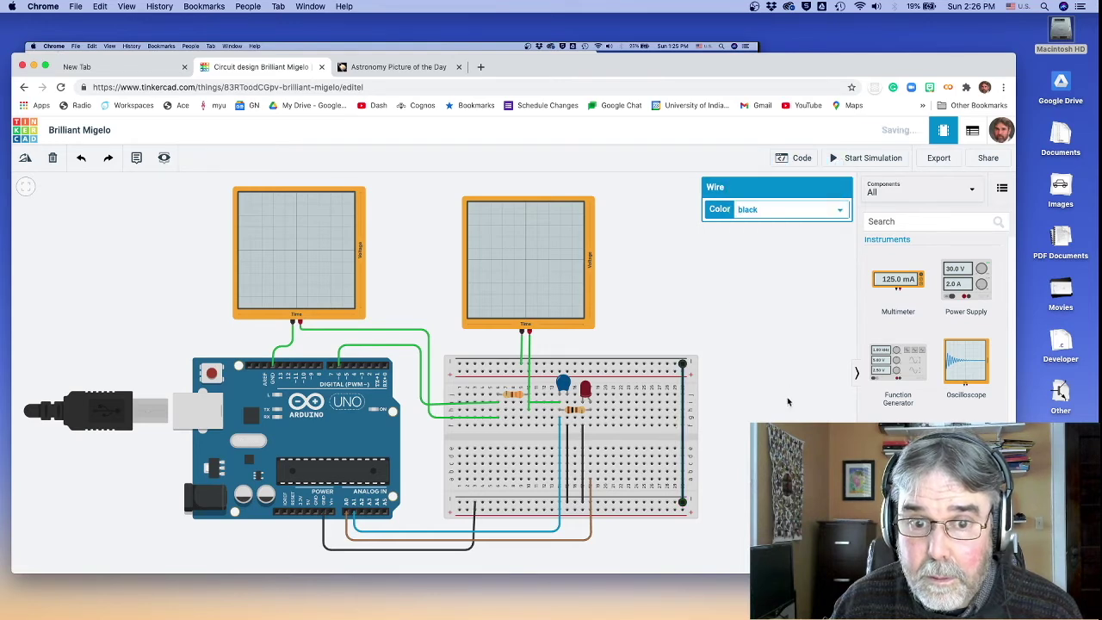
Change the wire from Arduino pin 6 and the first oscilloscope's positive probe wire to orange
left_click(350, 348)
left_click(351, 348)
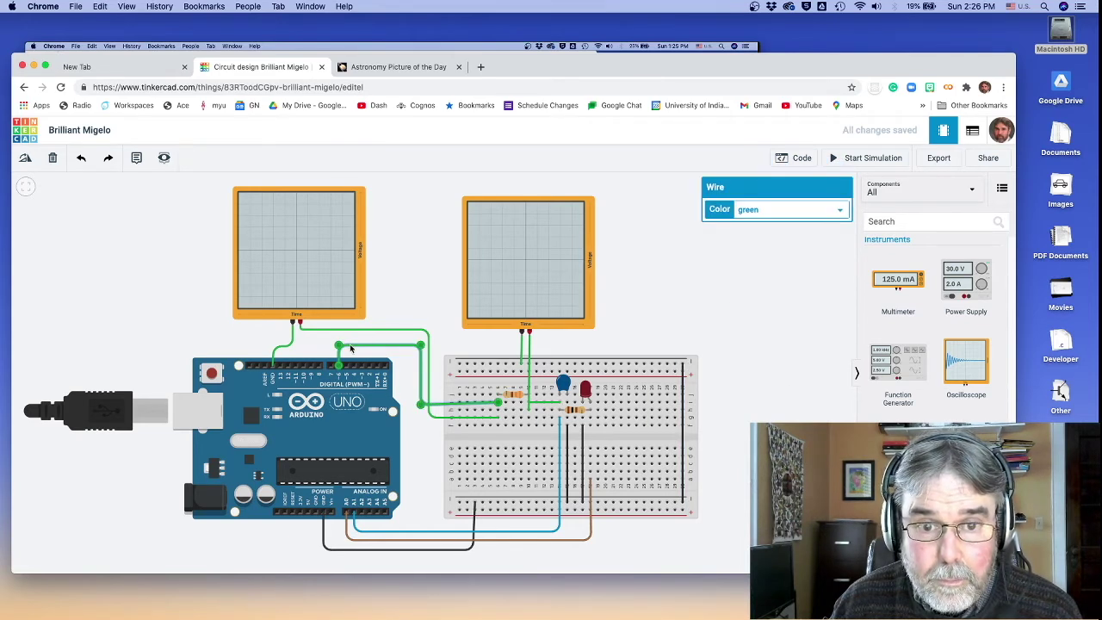
left_click(842, 210)
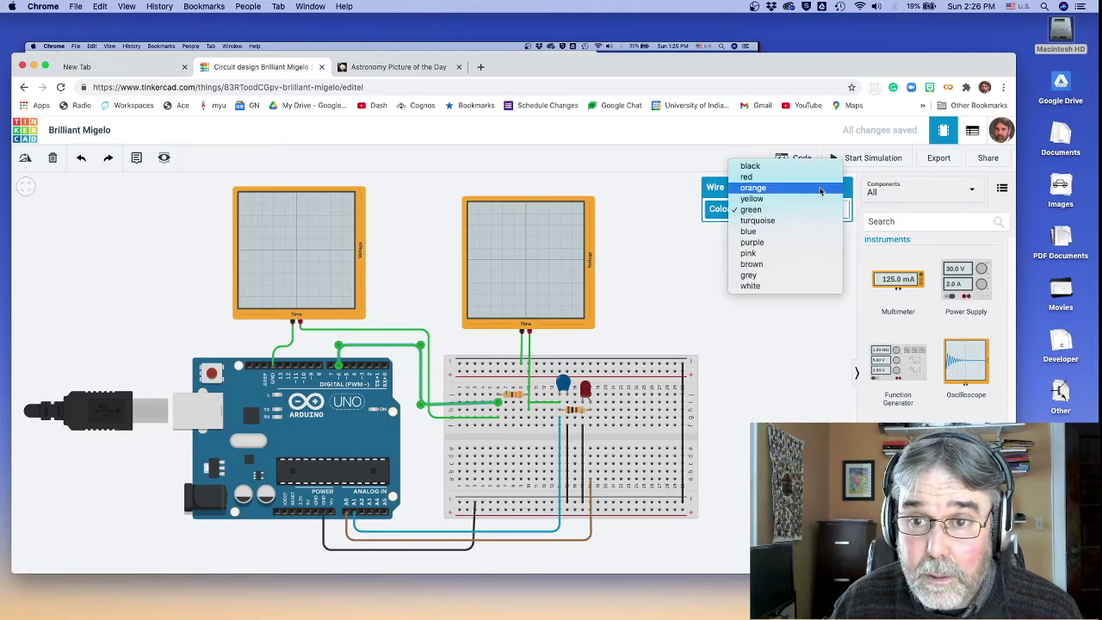
left_click(820, 187)
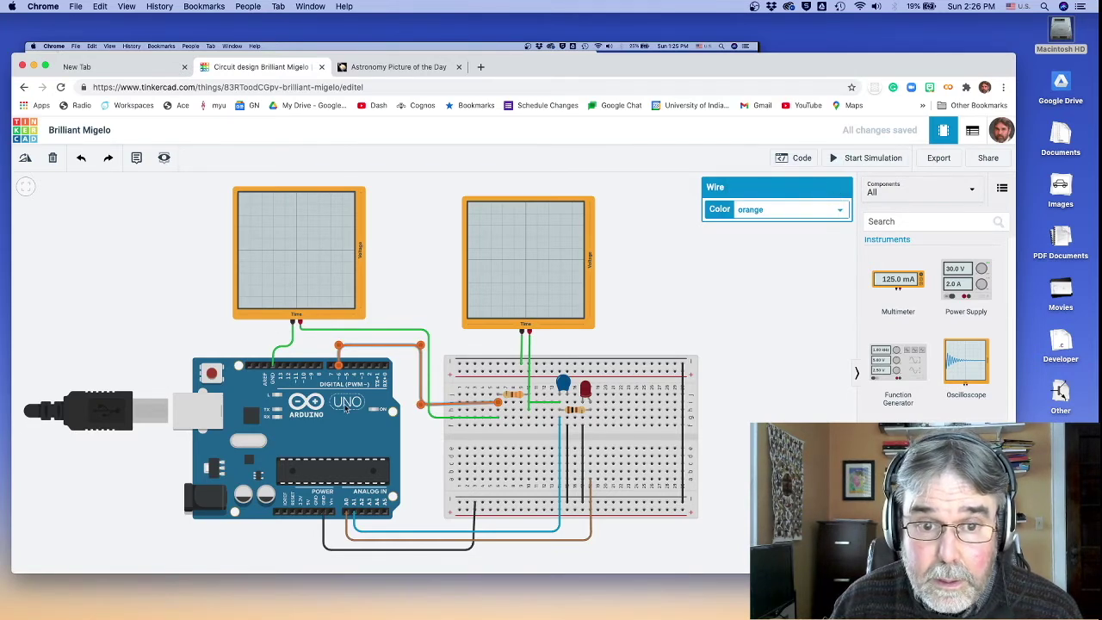
left_click(409, 331)
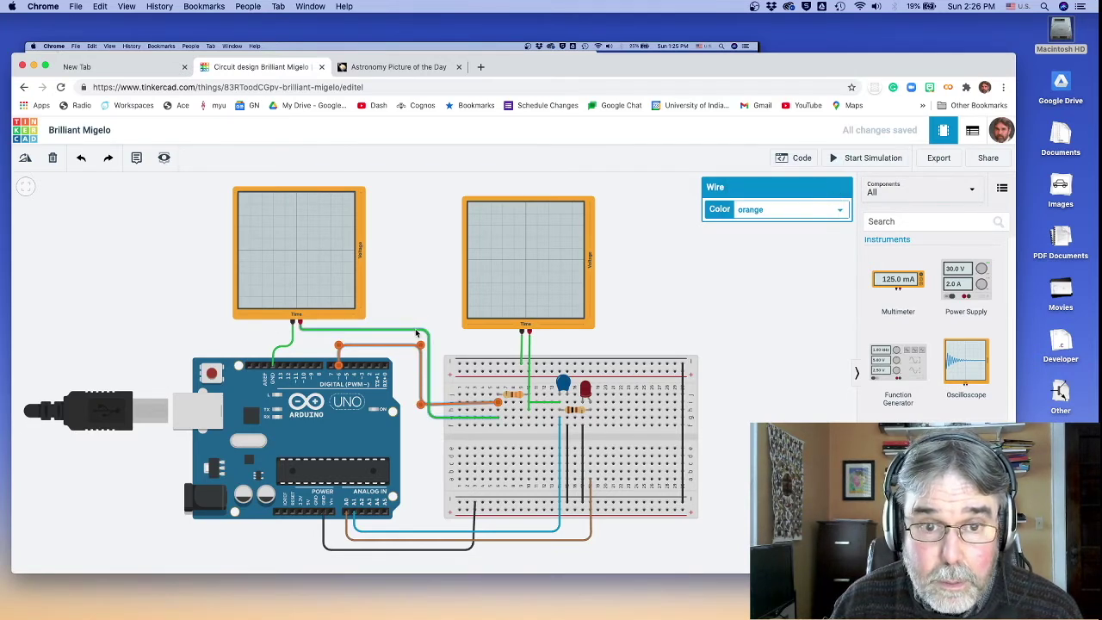
left_click(843, 212)
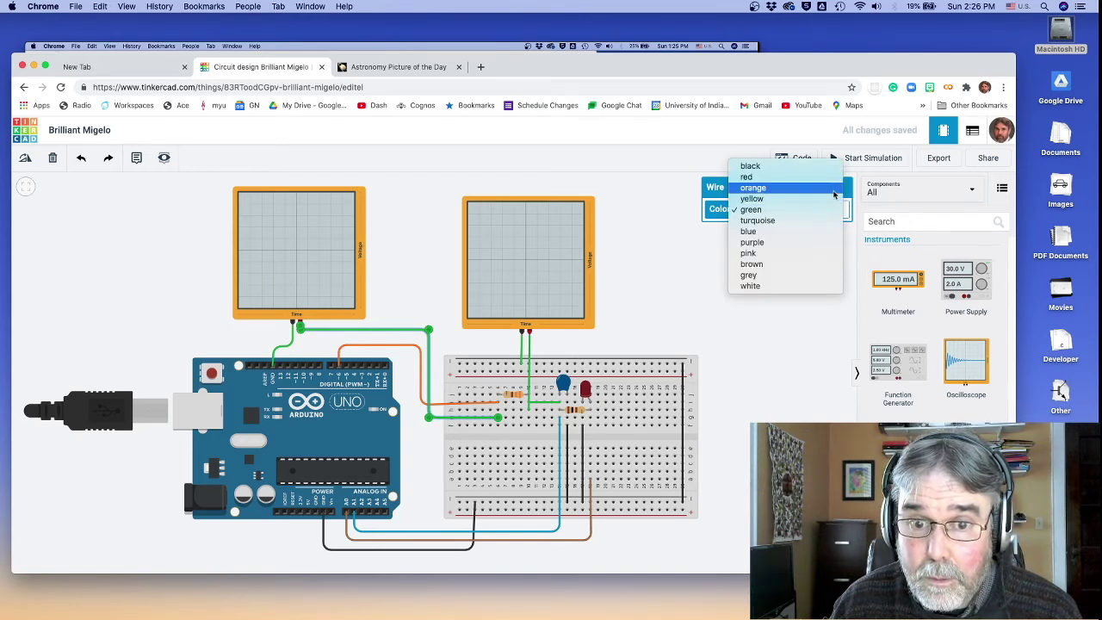
left_click(833, 189)
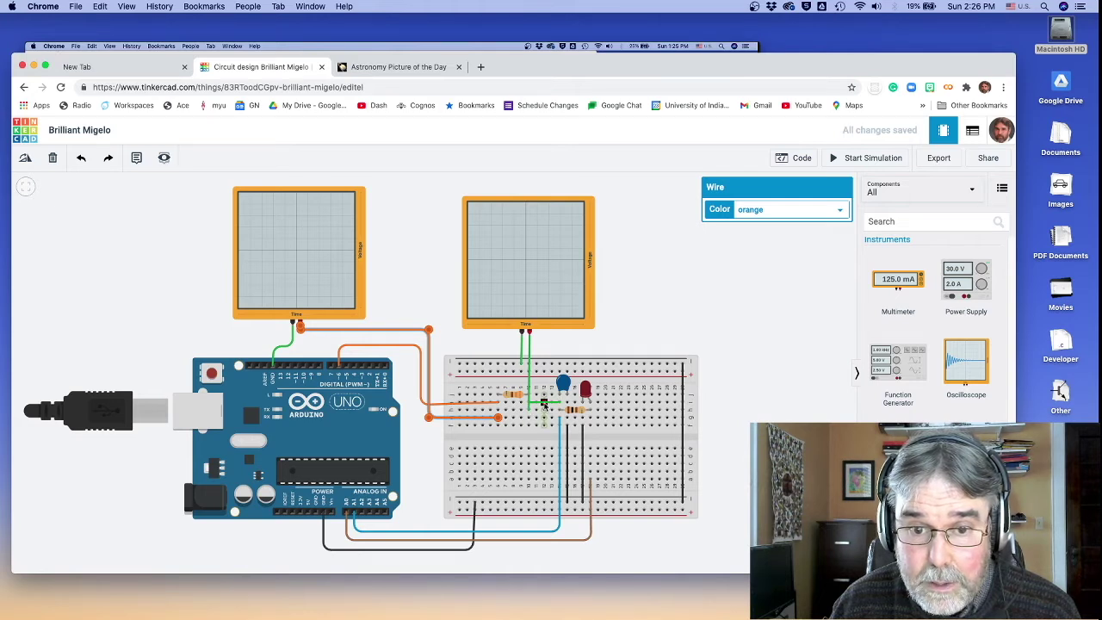
Change the short jumper at the capacitor and the second oscilloscope's positive probe wire to blue
left_click(544, 404)
left_click(828, 211)
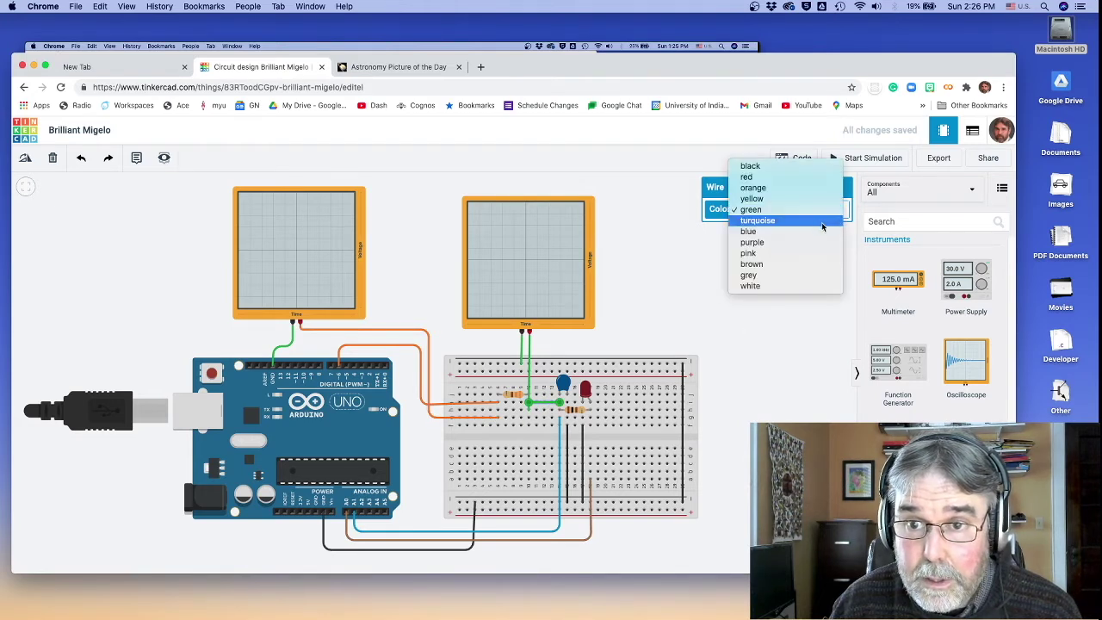
left_click(817, 231)
left_click(530, 376)
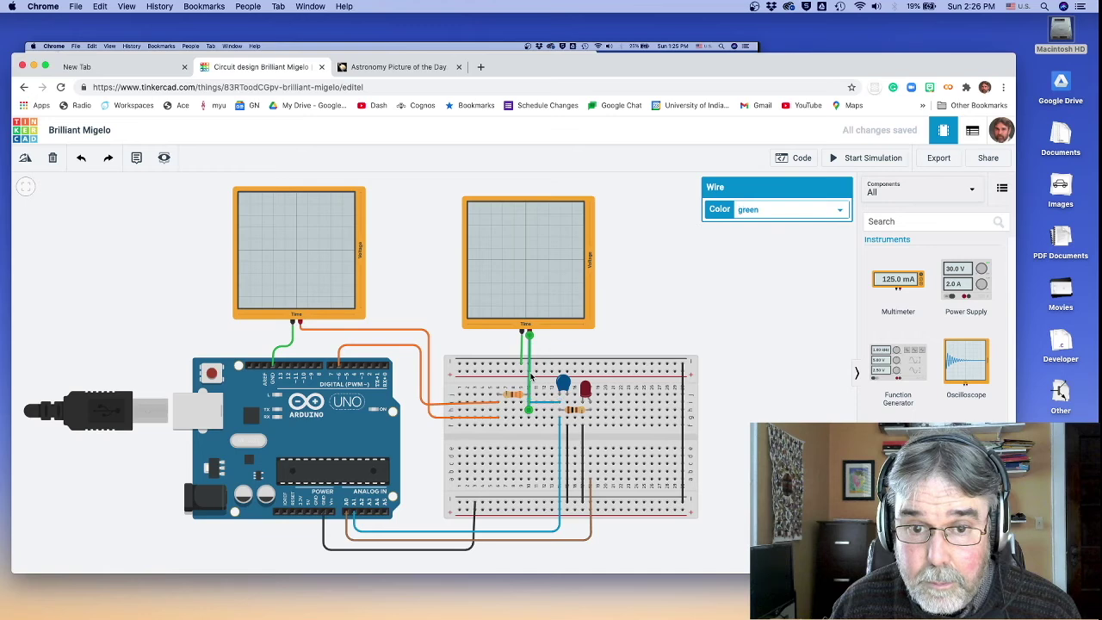
left_click(839, 211)
left_click(785, 232)
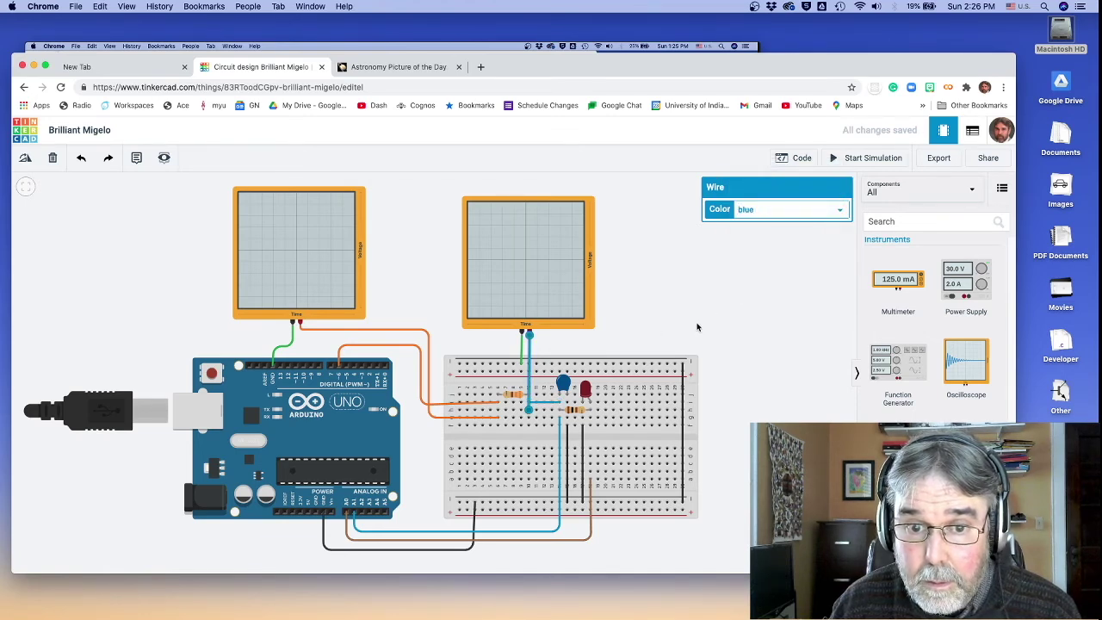
Change the second oscilloscope's negative probe wire to black and deselect it
left_click(521, 346)
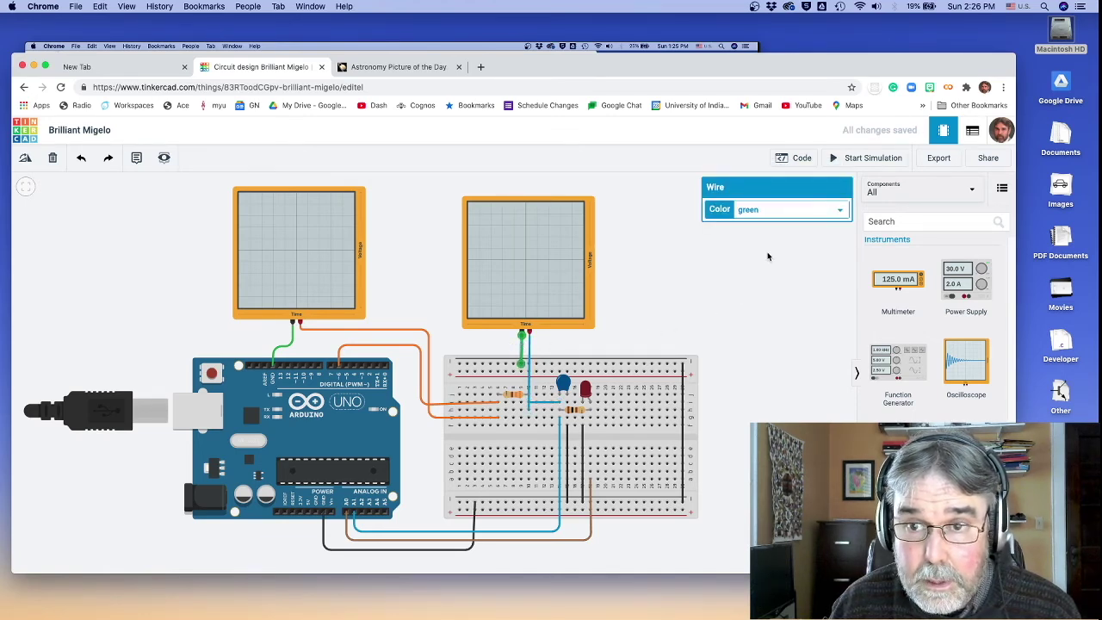
left_click(803, 208)
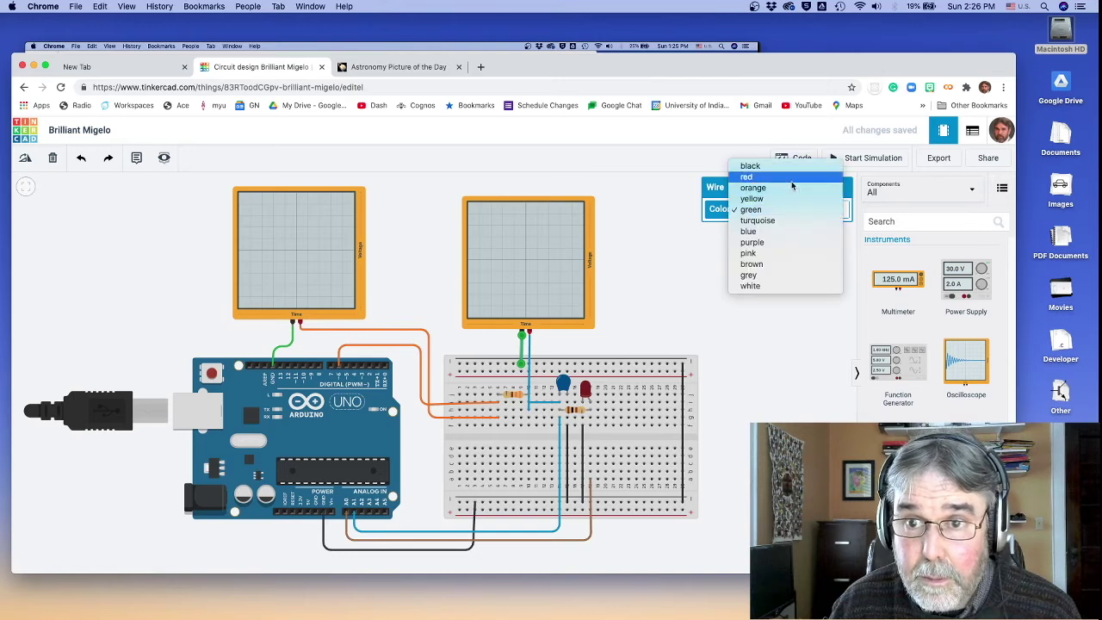
left_click(774, 212)
left_click(785, 345)
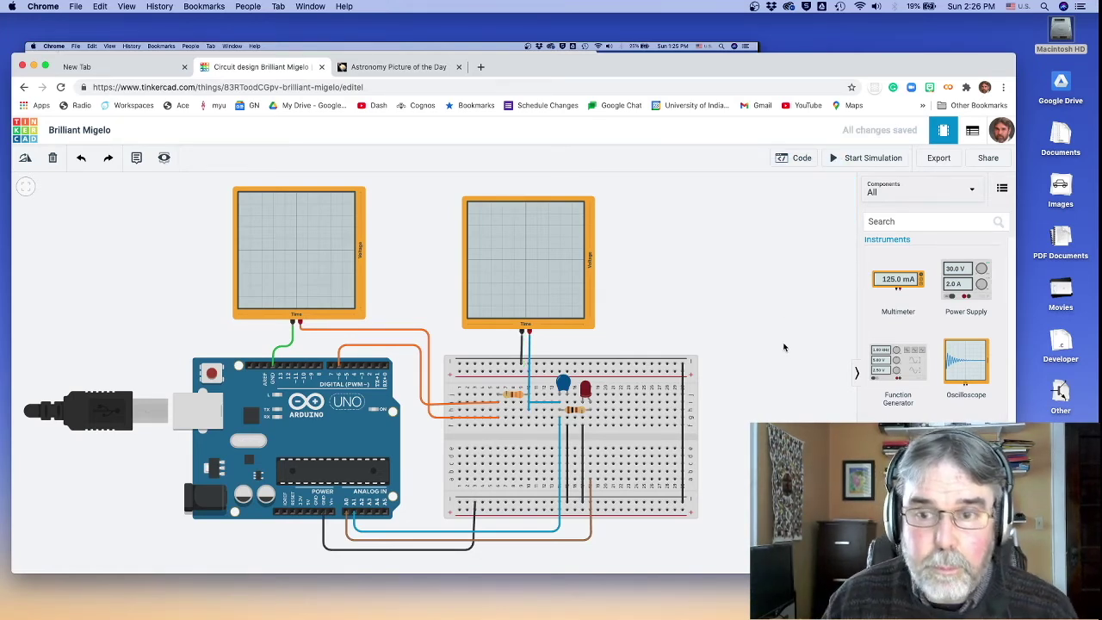
In the Arduino code, add Serial.begin(9600); as the first line of setup() and insert an empty line after delay(100); in loop()
left_click(810, 162)
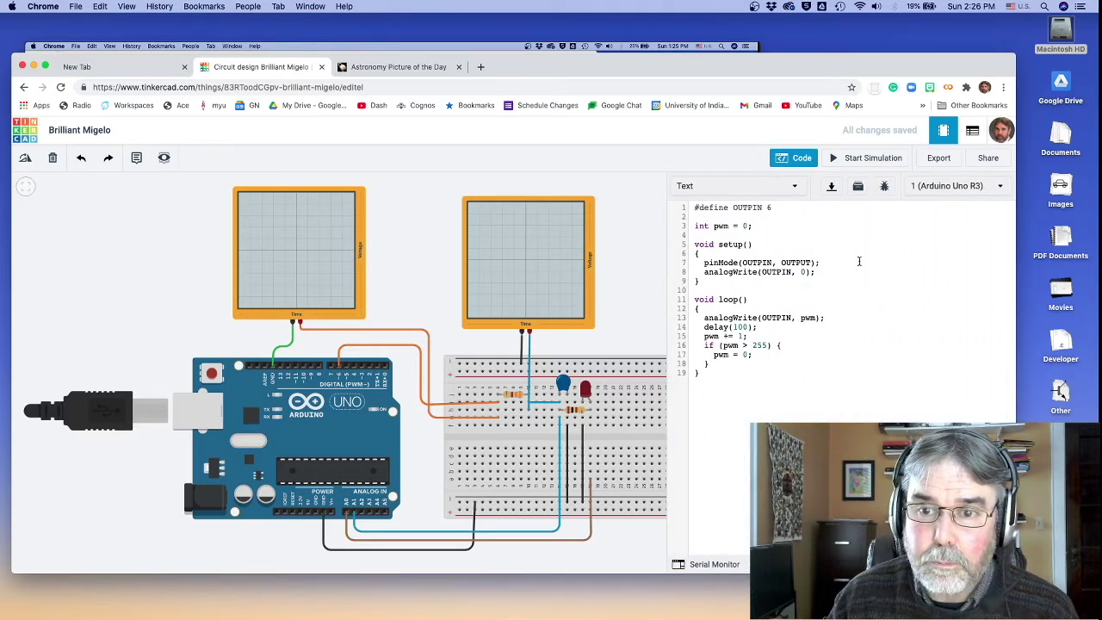
key("Return")
type("Serial.begin(9600);")
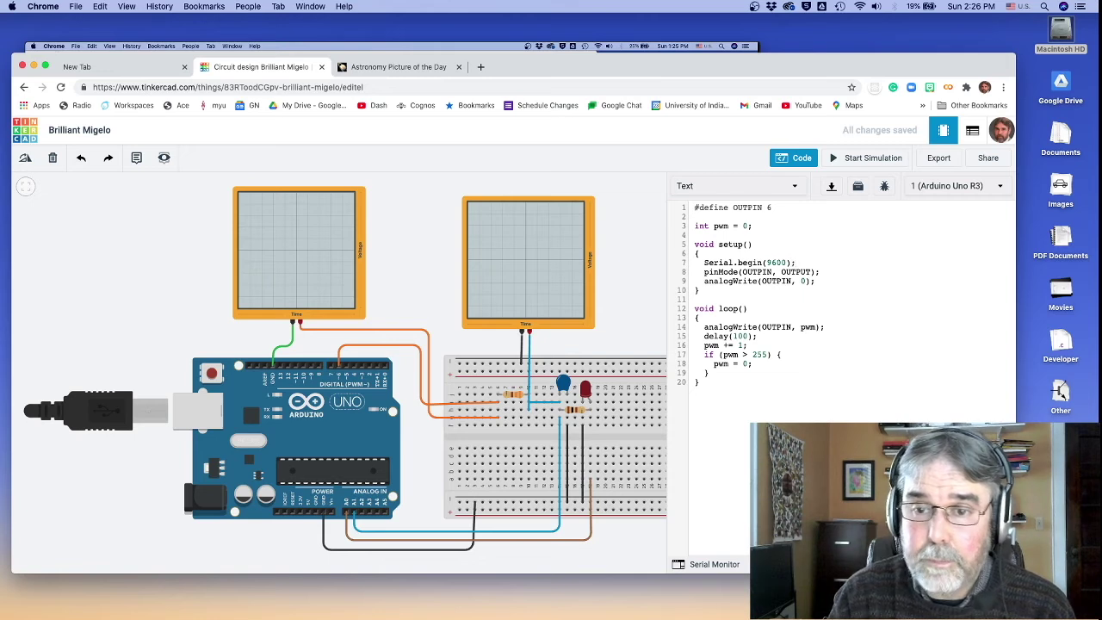
left_click(844, 260)
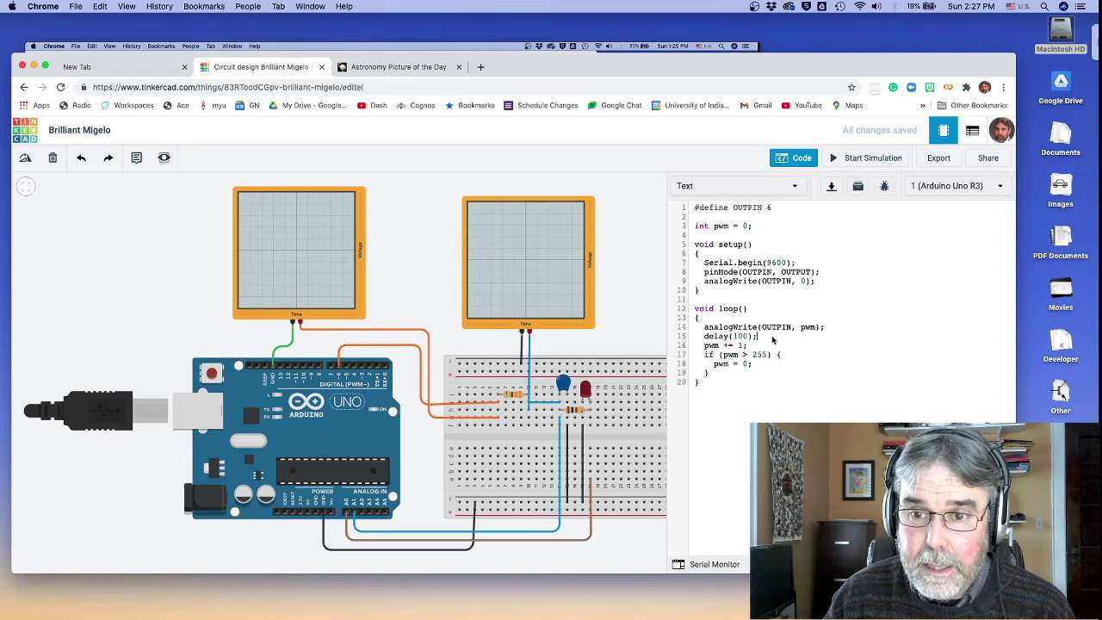
key("Return")
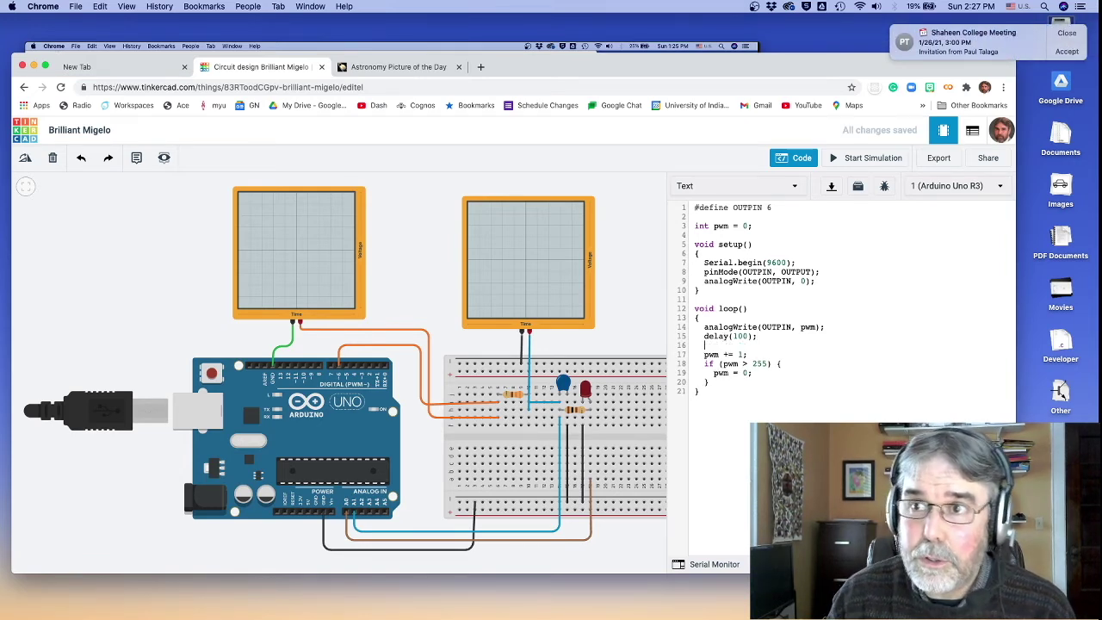
Dismiss the calendar meeting notification
left_click(1079, 7)
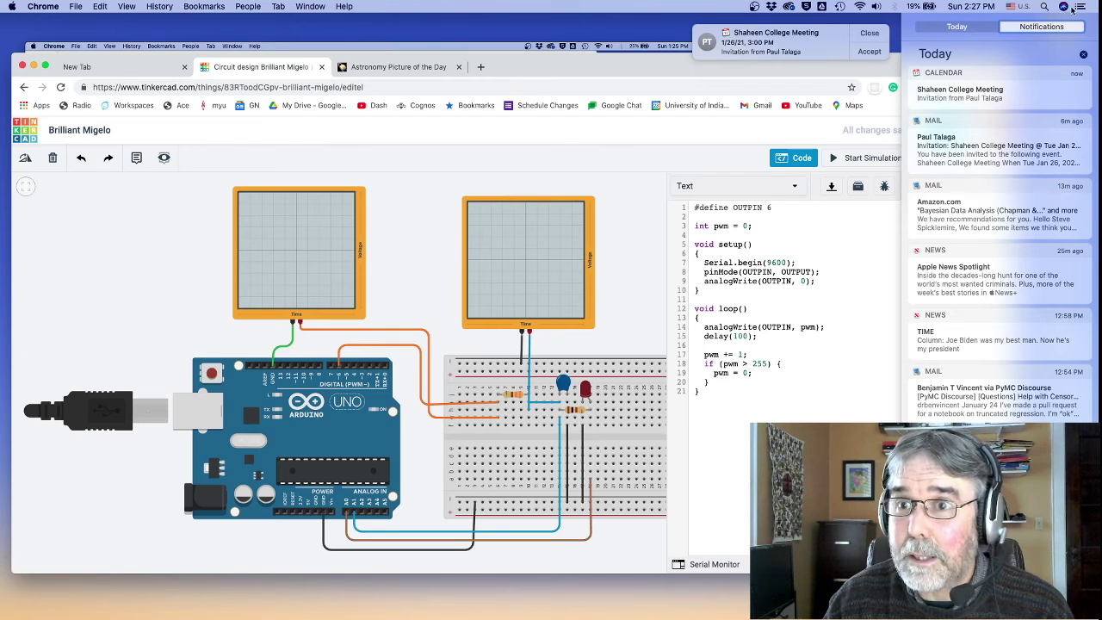
left_click(1079, 7)
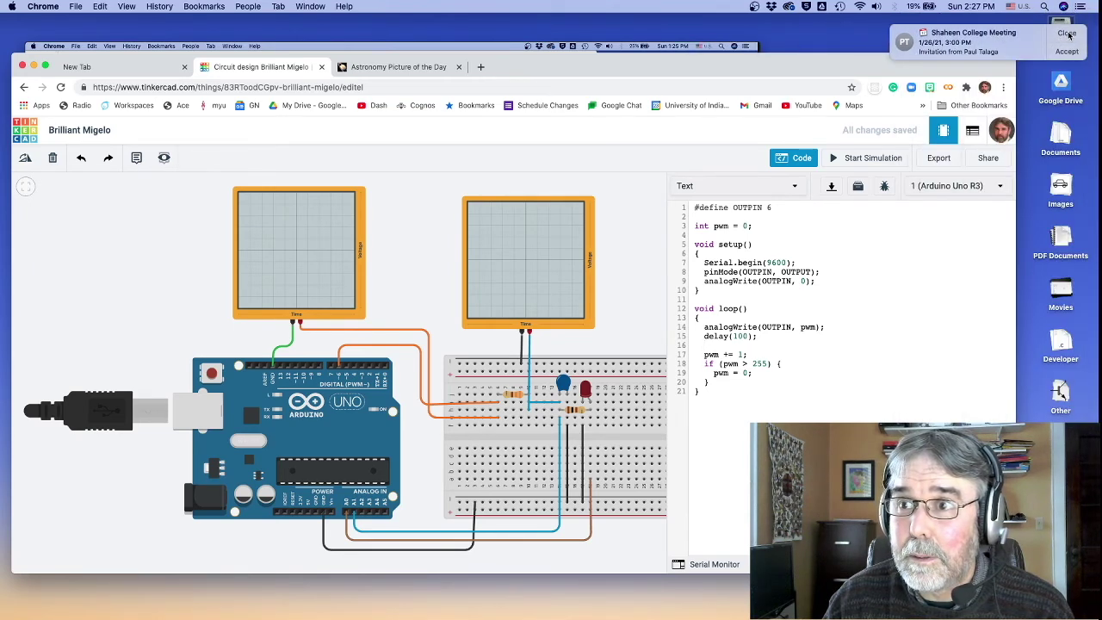
left_click(1067, 33)
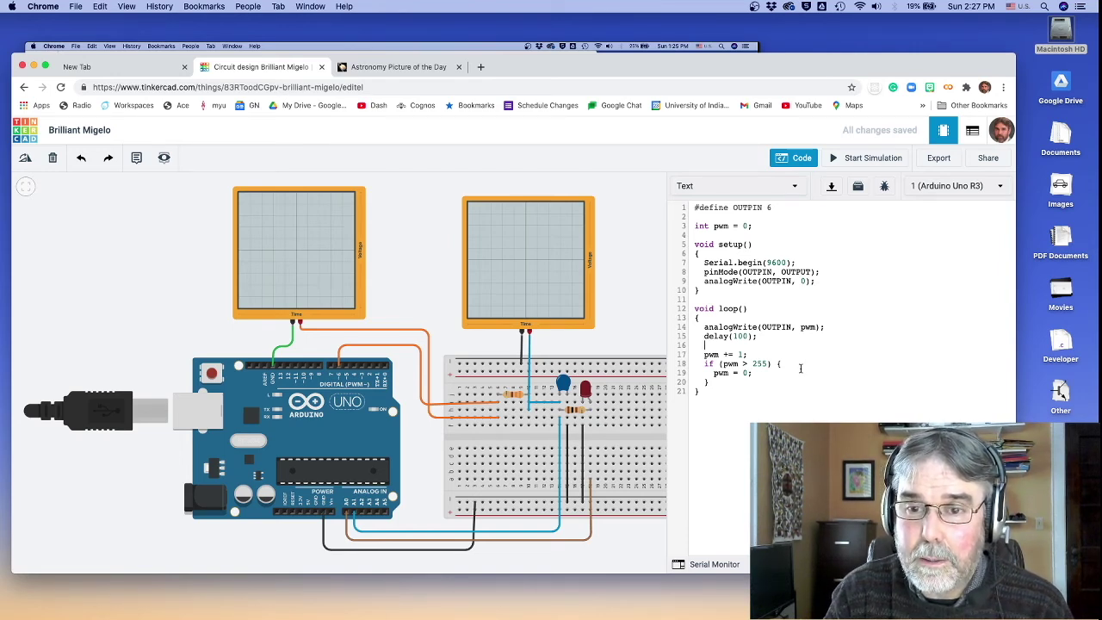
Write Serial.print(pwm); on the empty line below delay(100); in loop()
type("eiral")
key("BackSpace")
key("BackSpace")
key("BackSpace")
key("BackSpace")
type("rial")
type("rin")
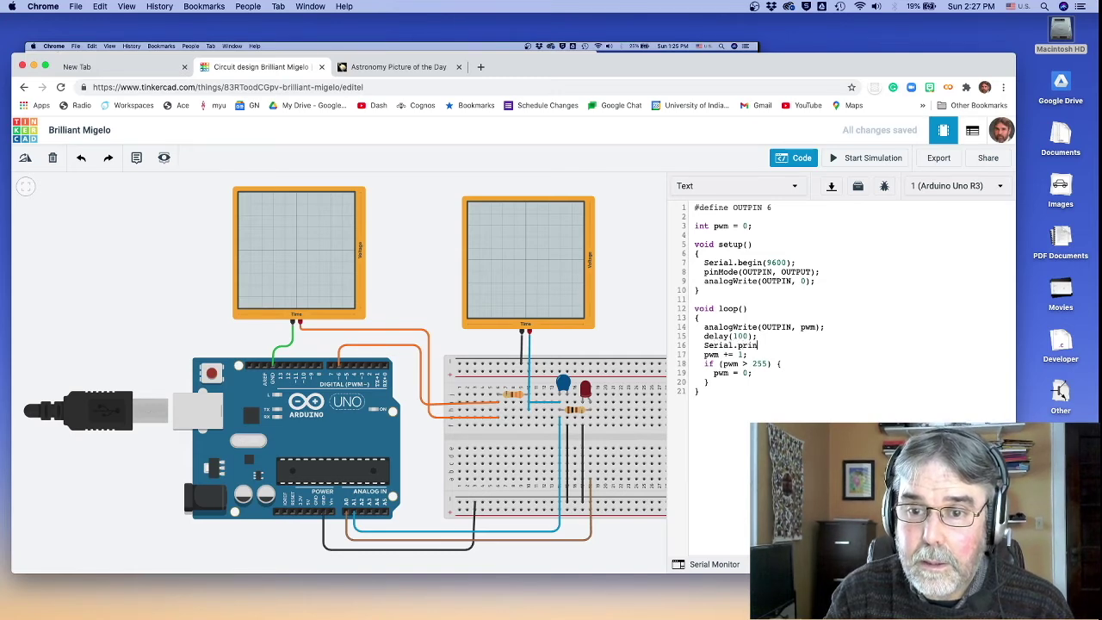
type("t(pwm)")
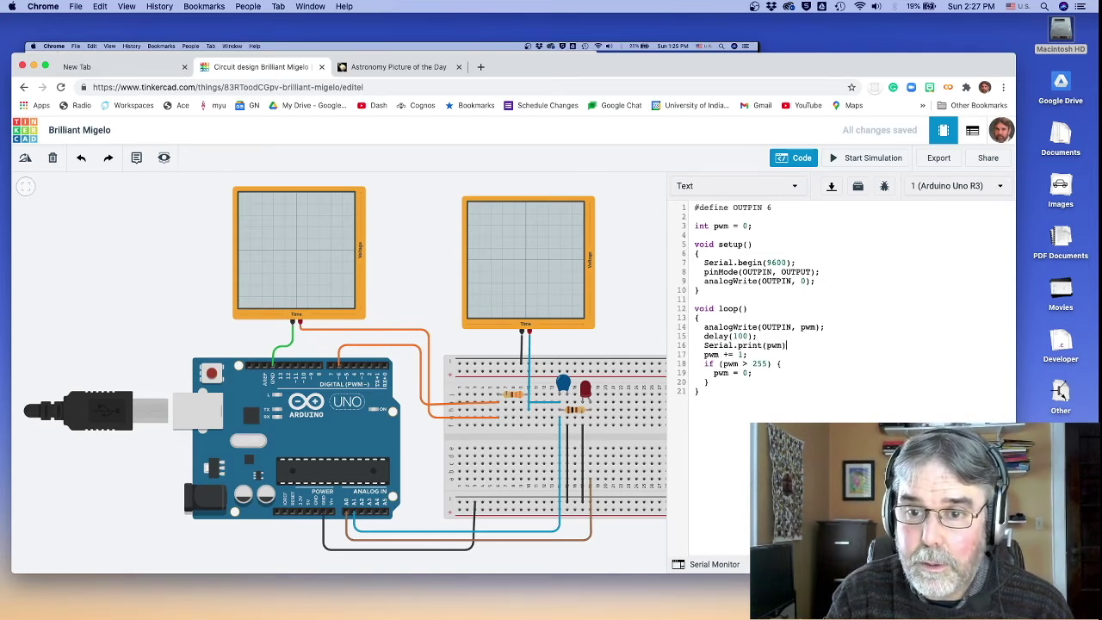
type(";")
Add Serial.print(","); below the pwm print statement, followed by a new line
key("Return")
type("Serial.print(\",\")")
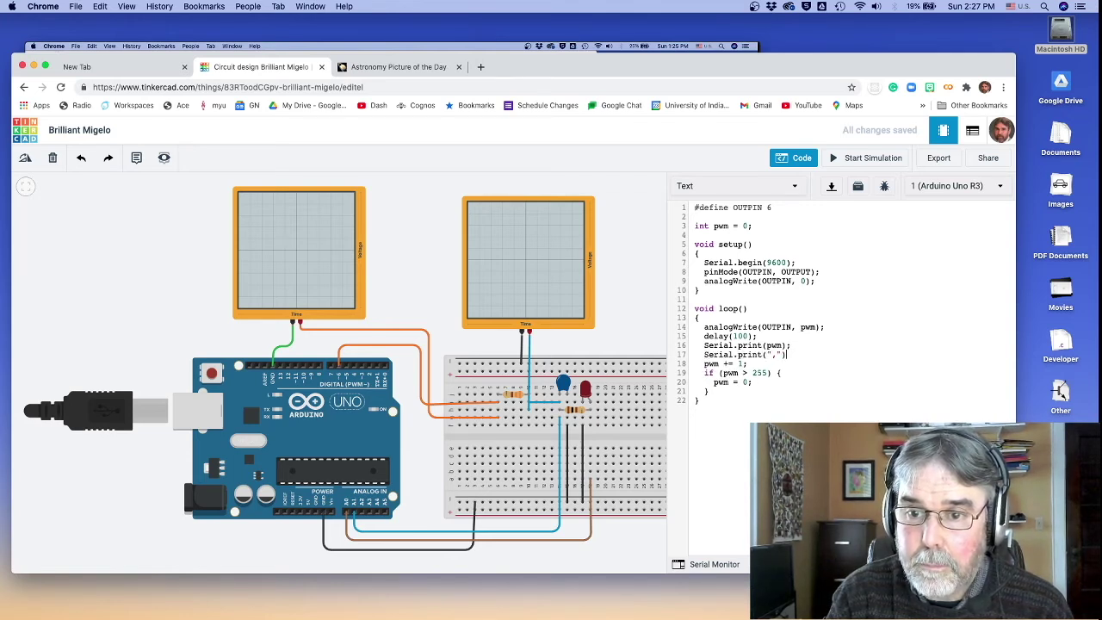
type(";")
key("Return")
Paste two more copies of the pwm and comma print lines below the originals and delete the last comma print line
left_click(705, 345)
key("shift+Down")
key("shift+Down")
key("super+c")
key("Right")
key("super+v")
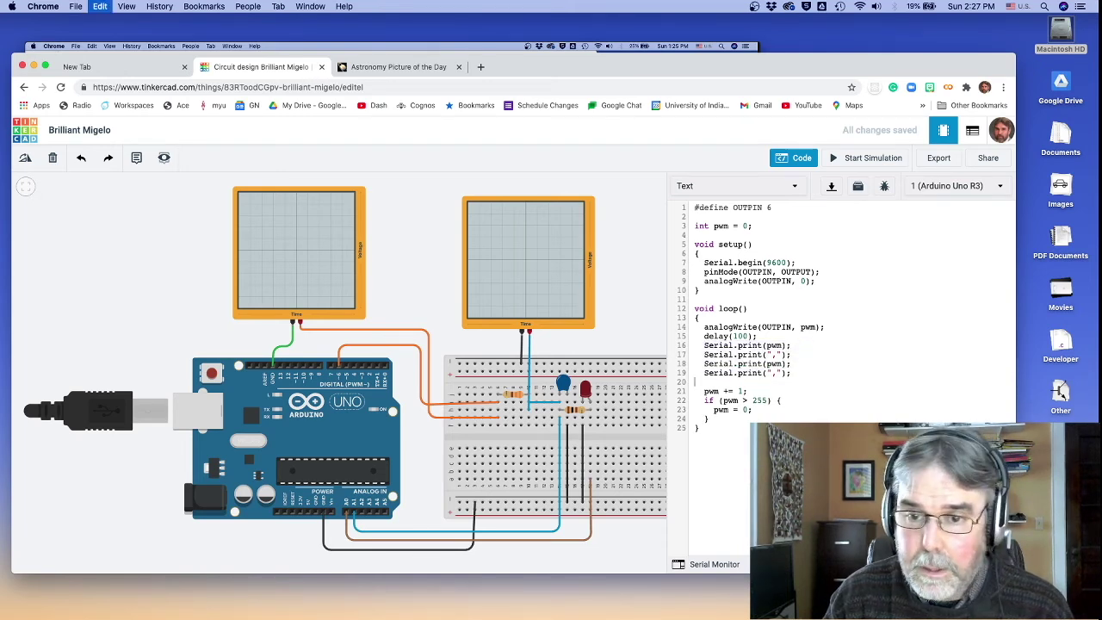
key("super+v")
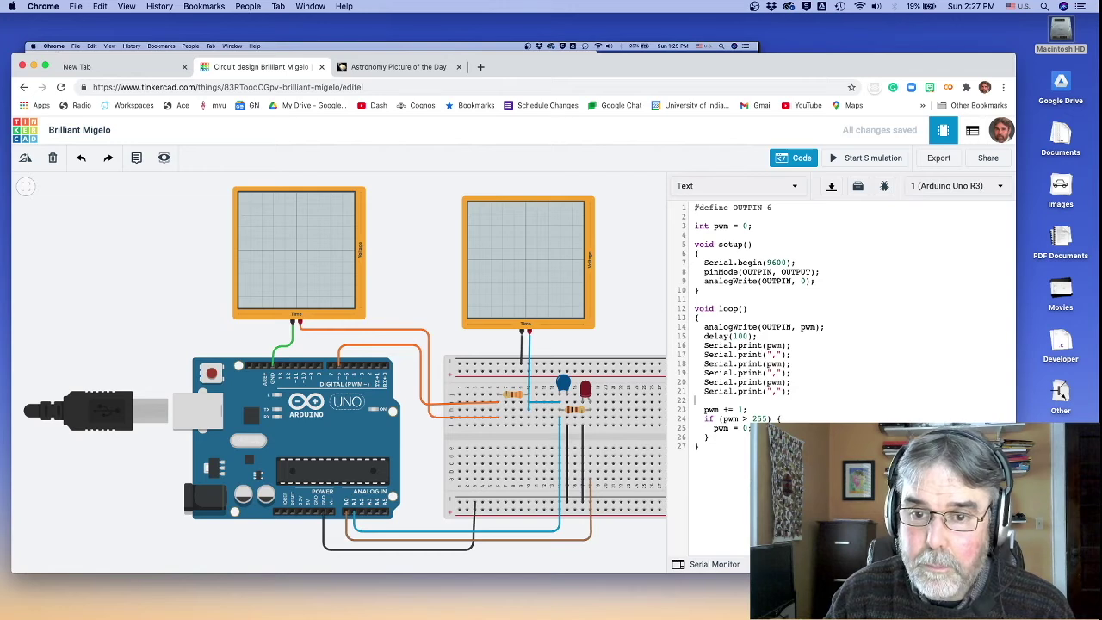
key("shift+Down")
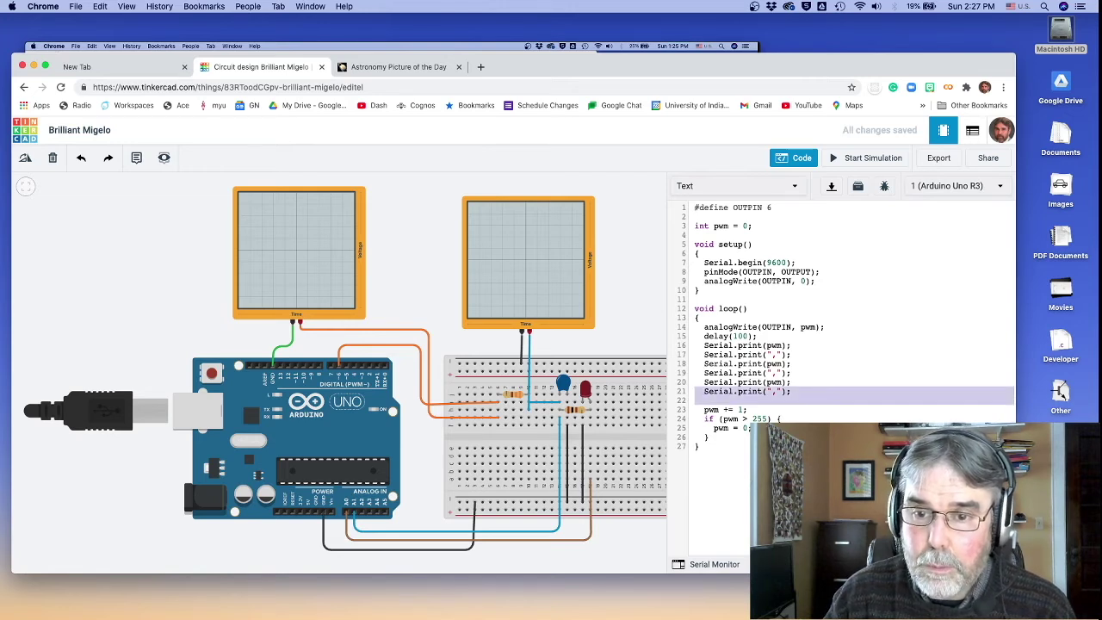
key("BackSpace")
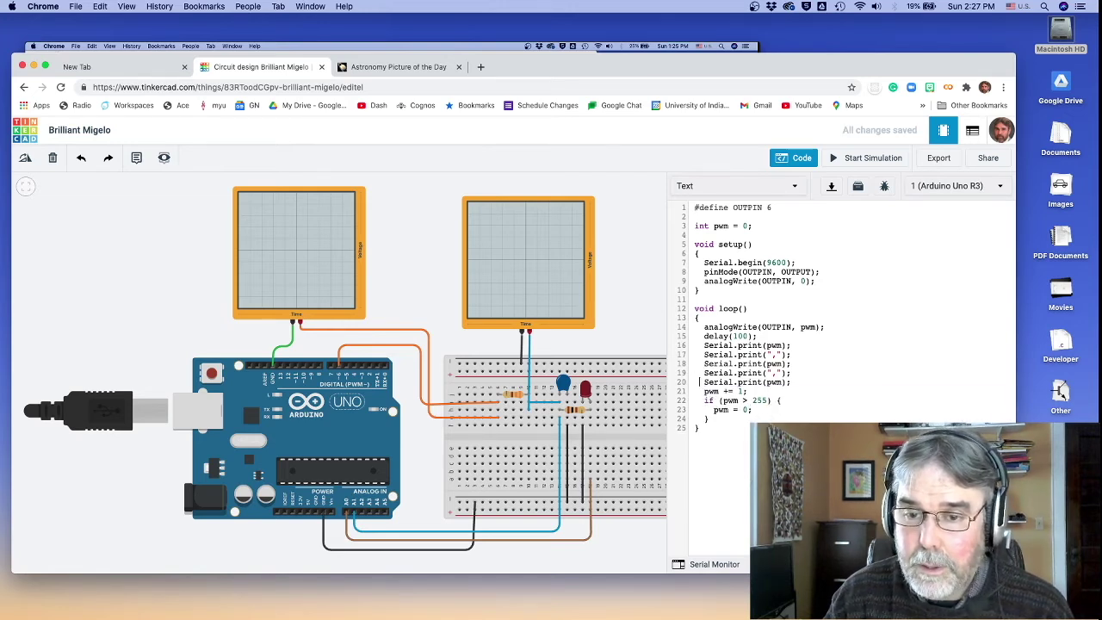
Change the last Serial.print(pwm) line in loop() to Serial.println() with an empty argument
left_click(761, 381)
type("ln")
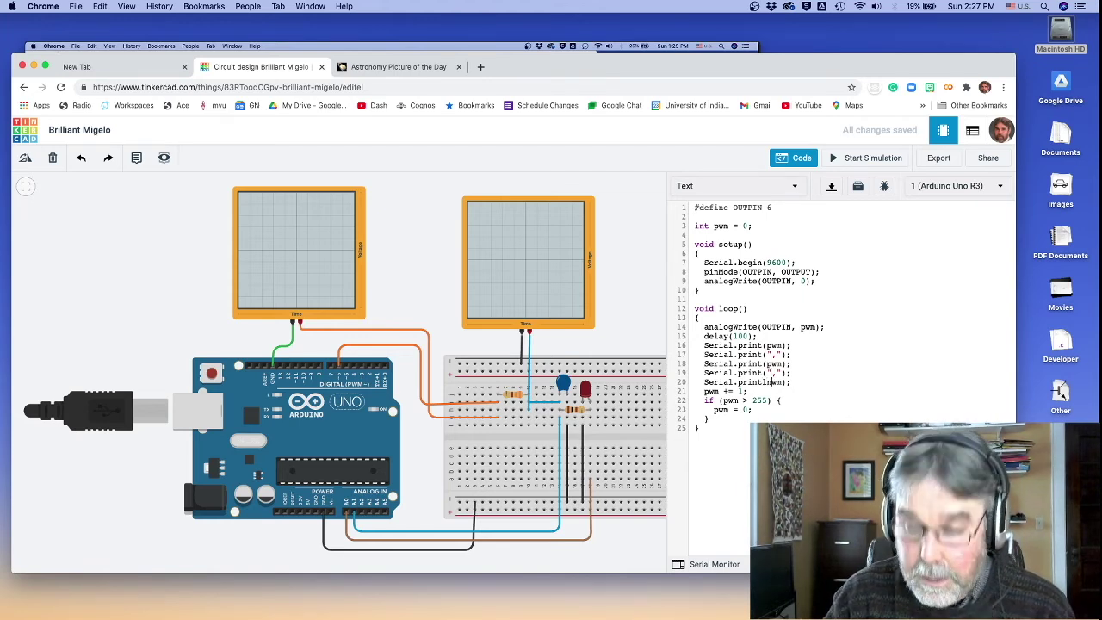
type("(")
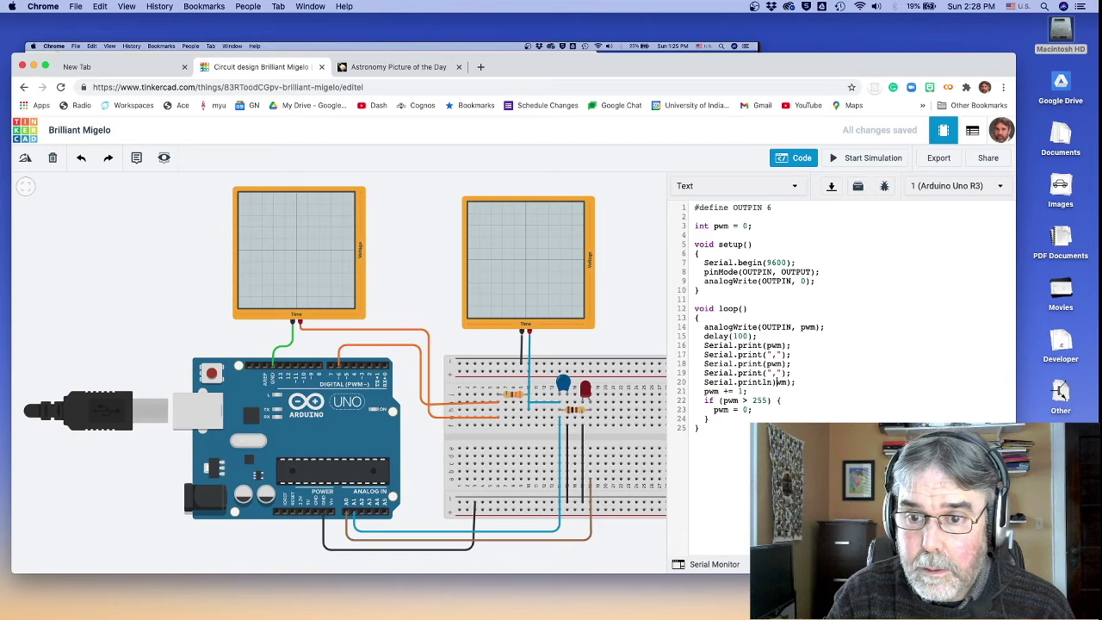
key("Delete")
key("Delete")
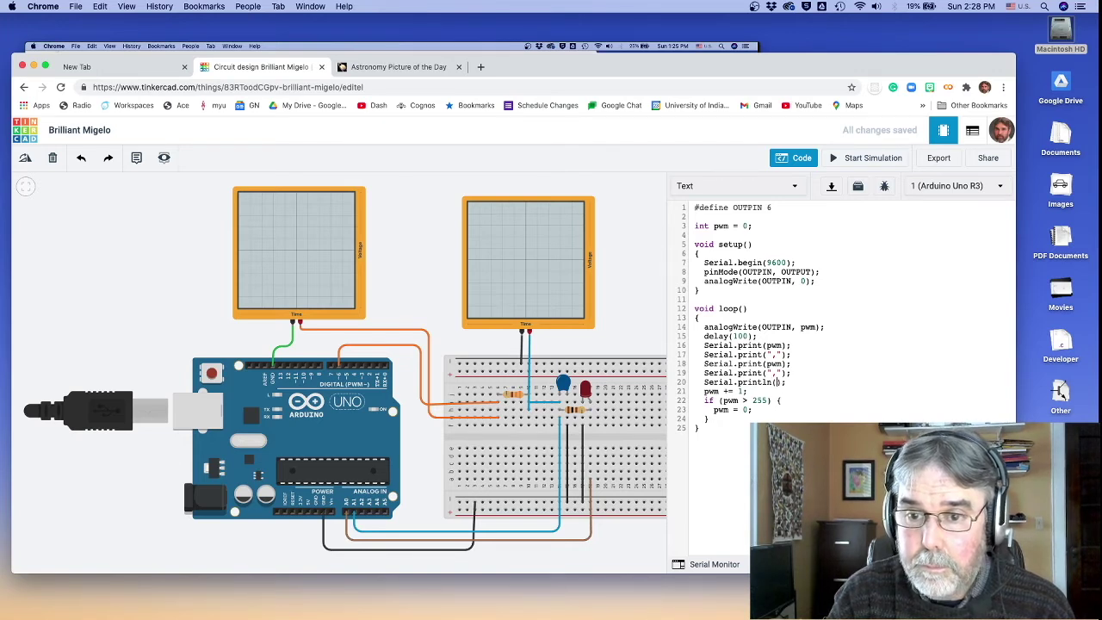
Replace the pwm argument of the second value print line with analogRead(A0)
left_click(766, 363)
key("Delete")
key("Delete")
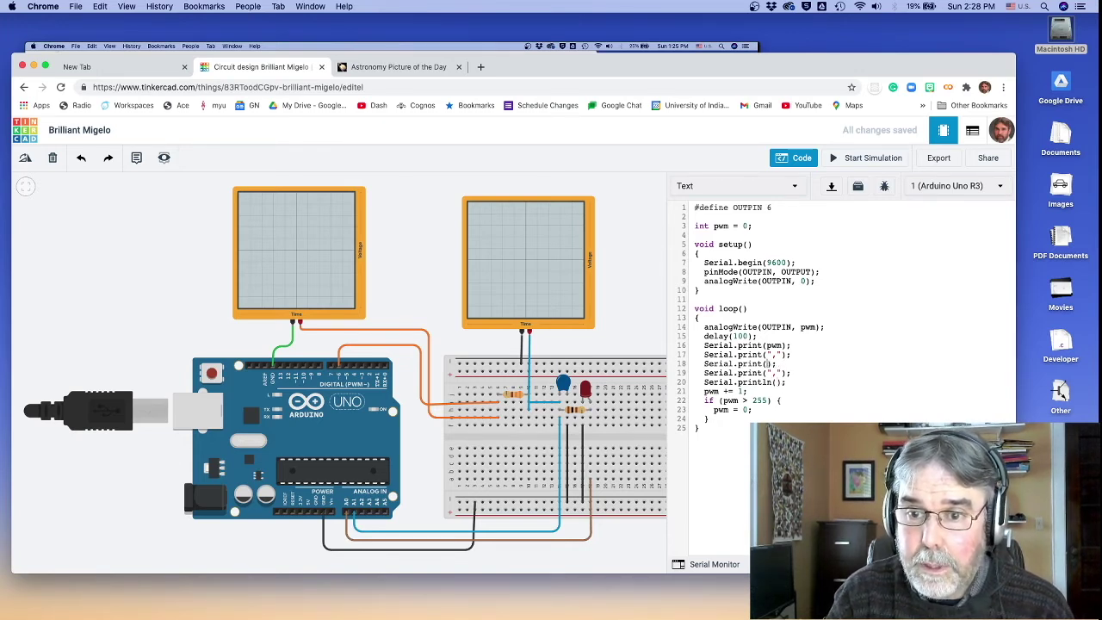
type("analog")
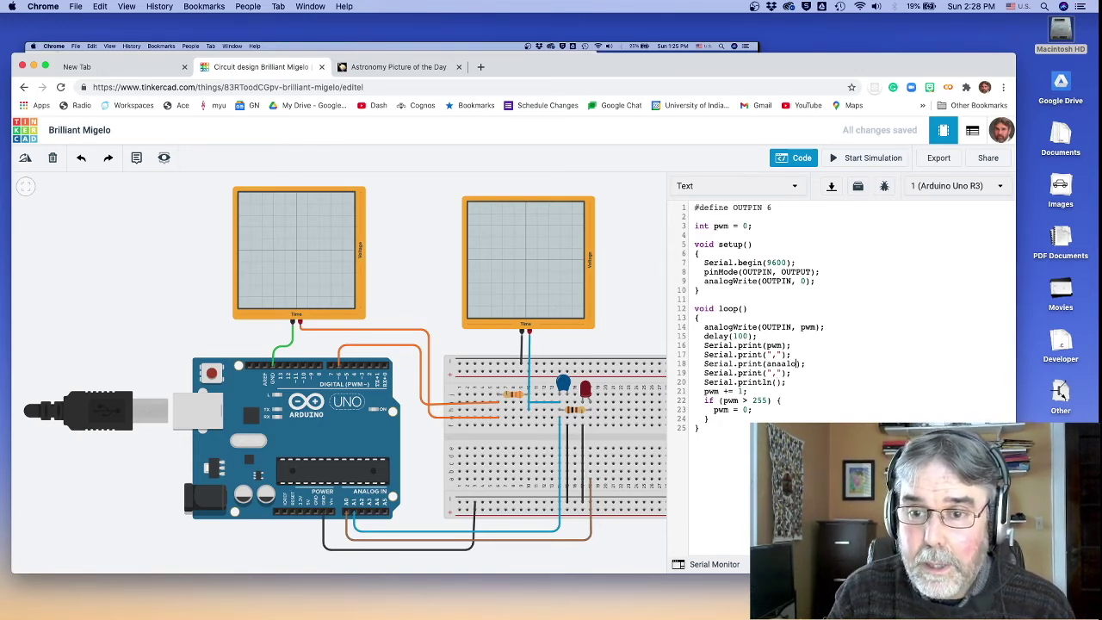
type("Read(A0")
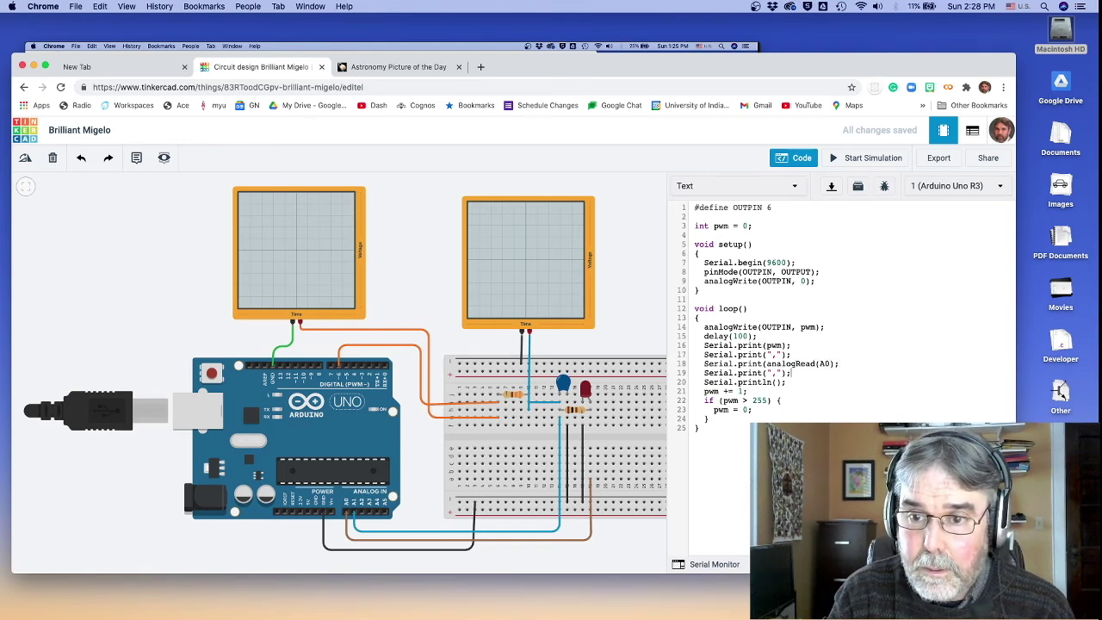
Fill in analogRead(A1) as the argument of the Serial.println call
left_click(775, 382)
type("analogR")
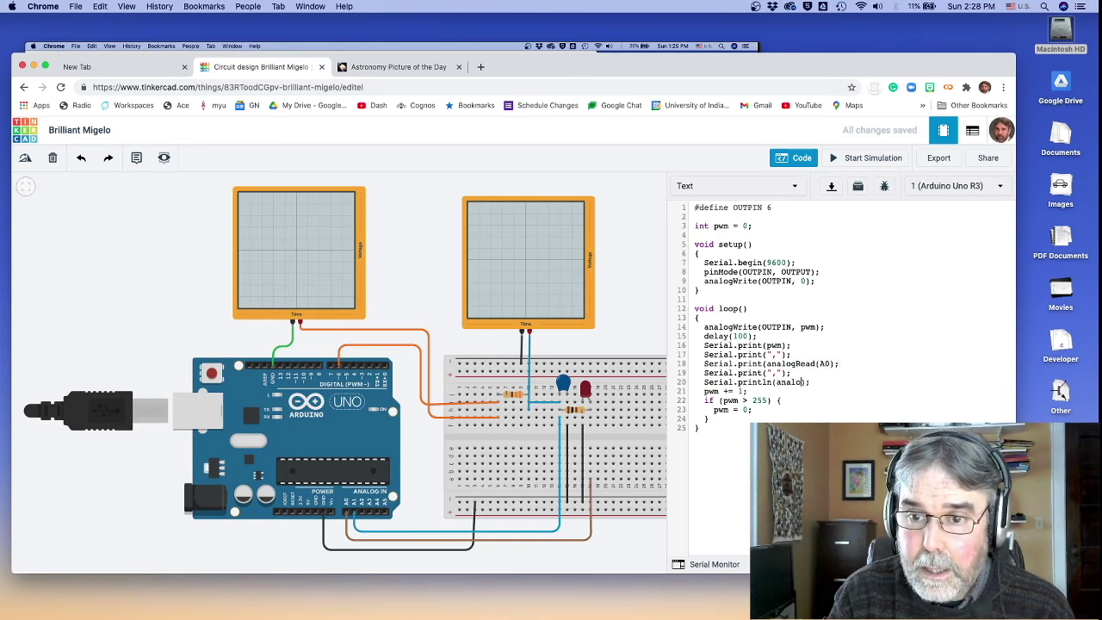
type("ead(A1")
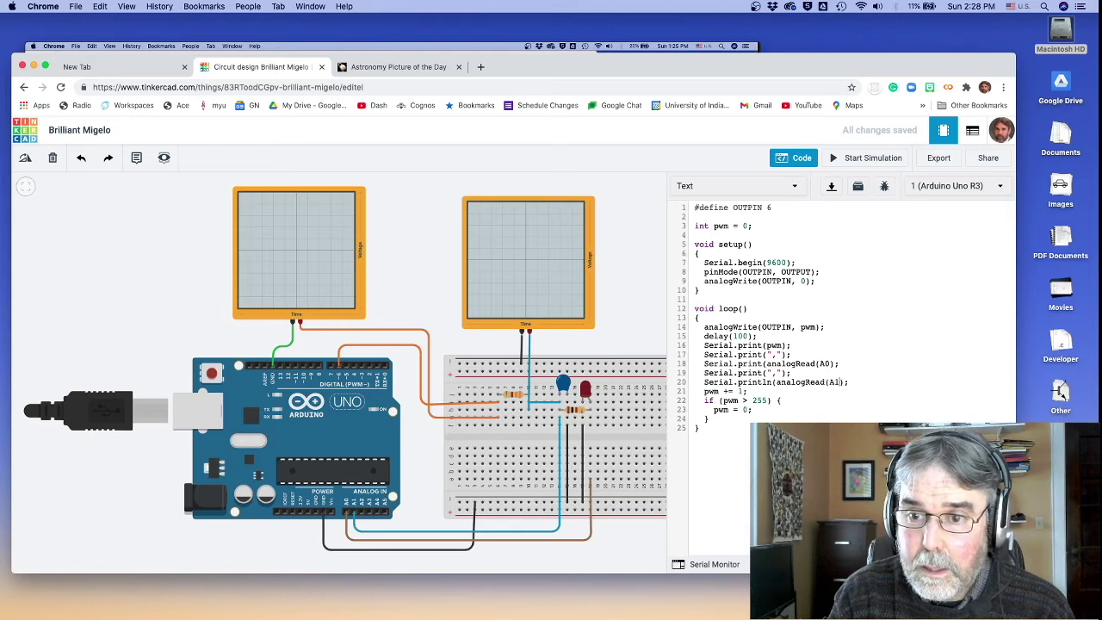
left_click(749, 390)
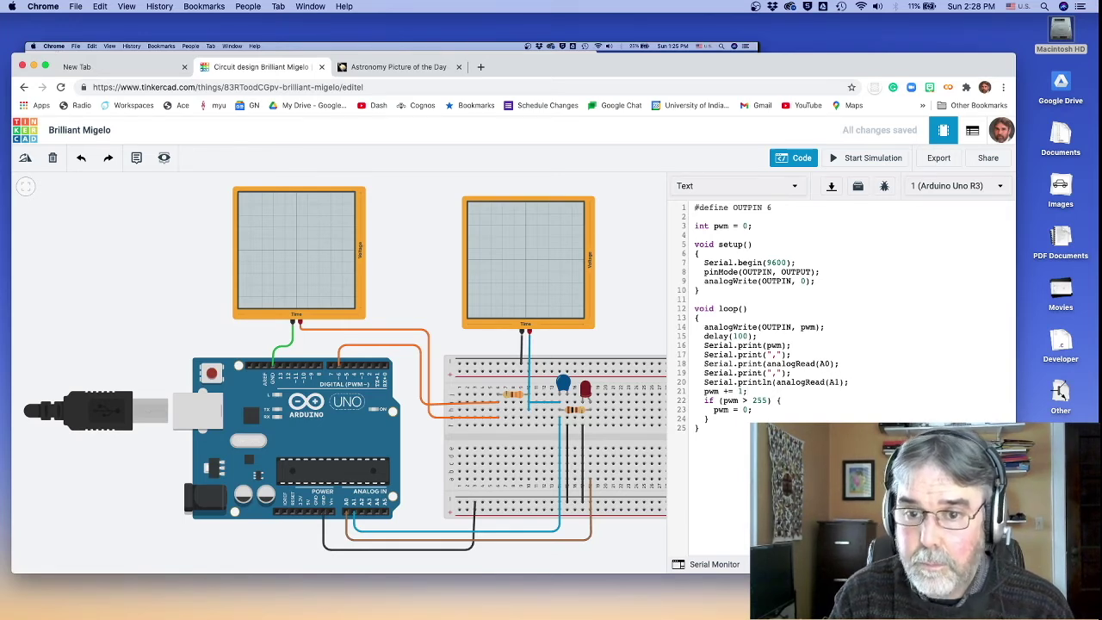
Try to start the simulation, and add the missing closing parentheses to the analogRead(A0) and analogRead(A1) print lines
left_click(858, 163)
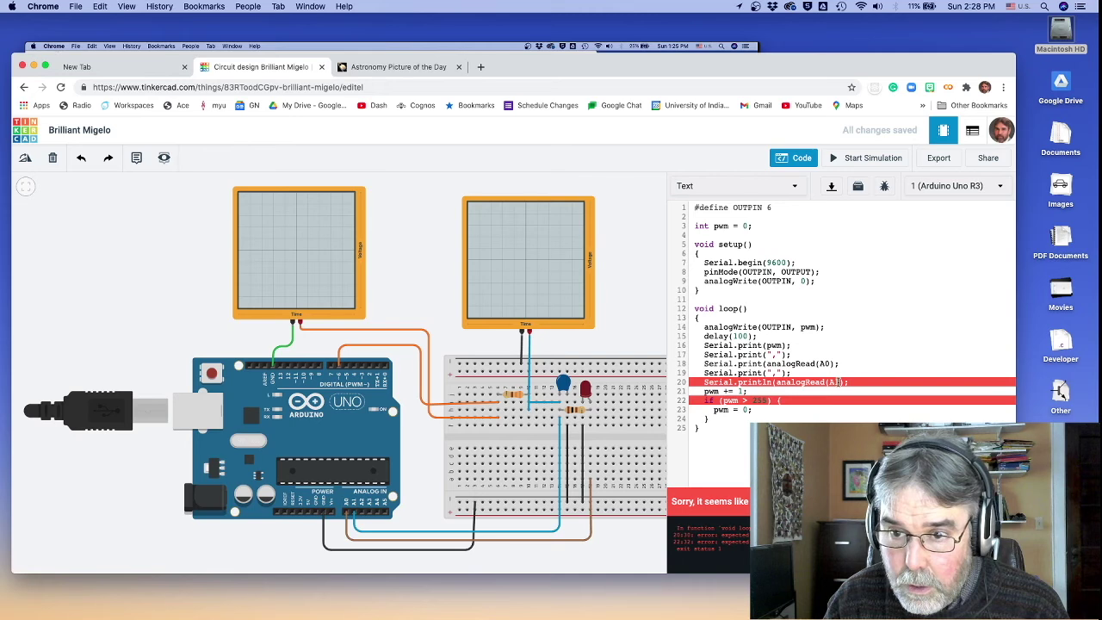
left_click(844, 382)
type(")")
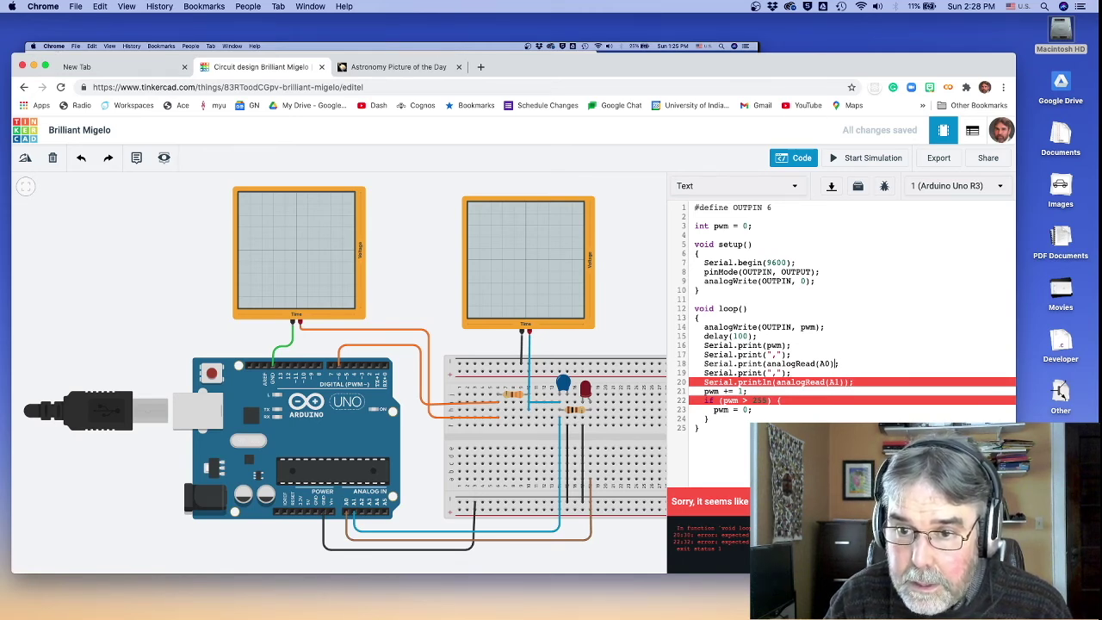
type(";);")
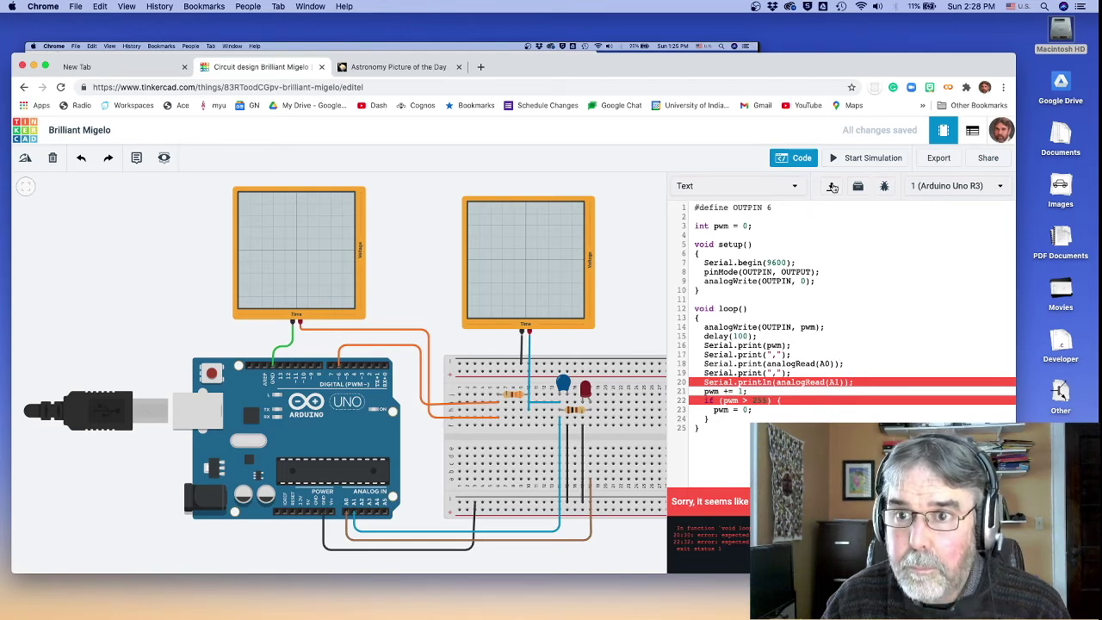
Run the simulation, check the printed values in the Serial Monitor, and stop the simulation
left_click(872, 158)
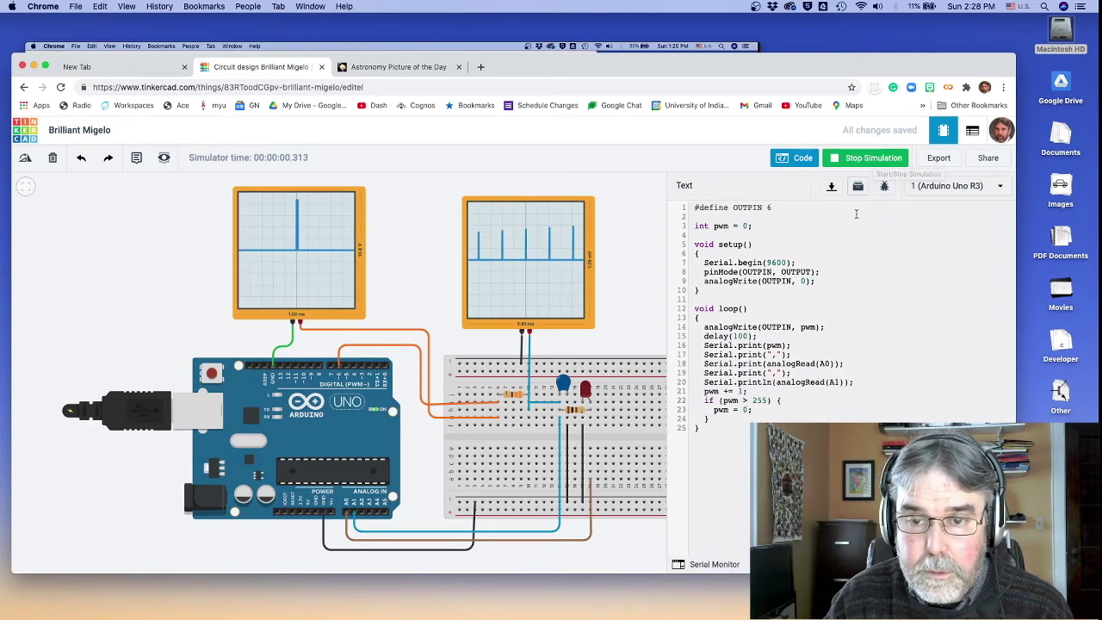
left_click(715, 564)
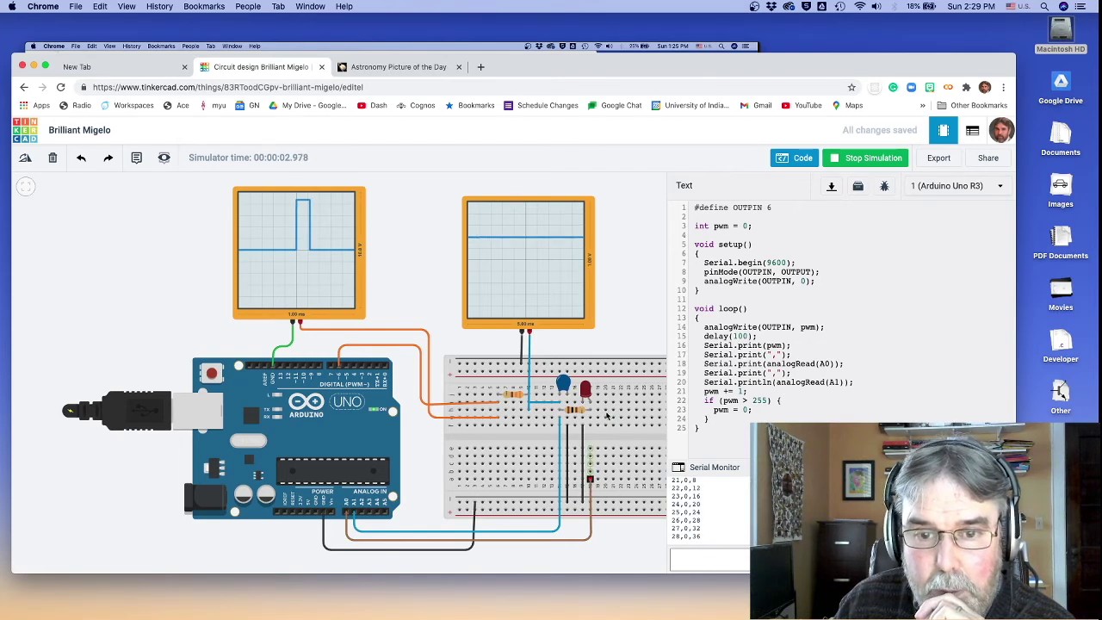
left_click(867, 158)
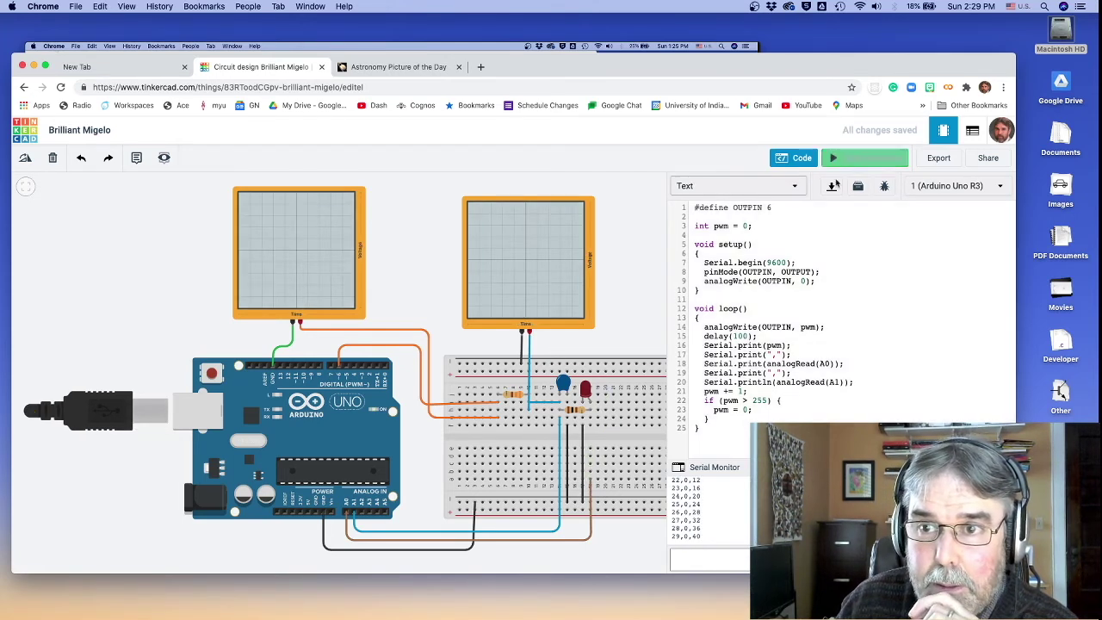
Move the breadboard end of the brown A0 wire up to the LED's column in the upper half, and deselect it
left_click(589, 470)
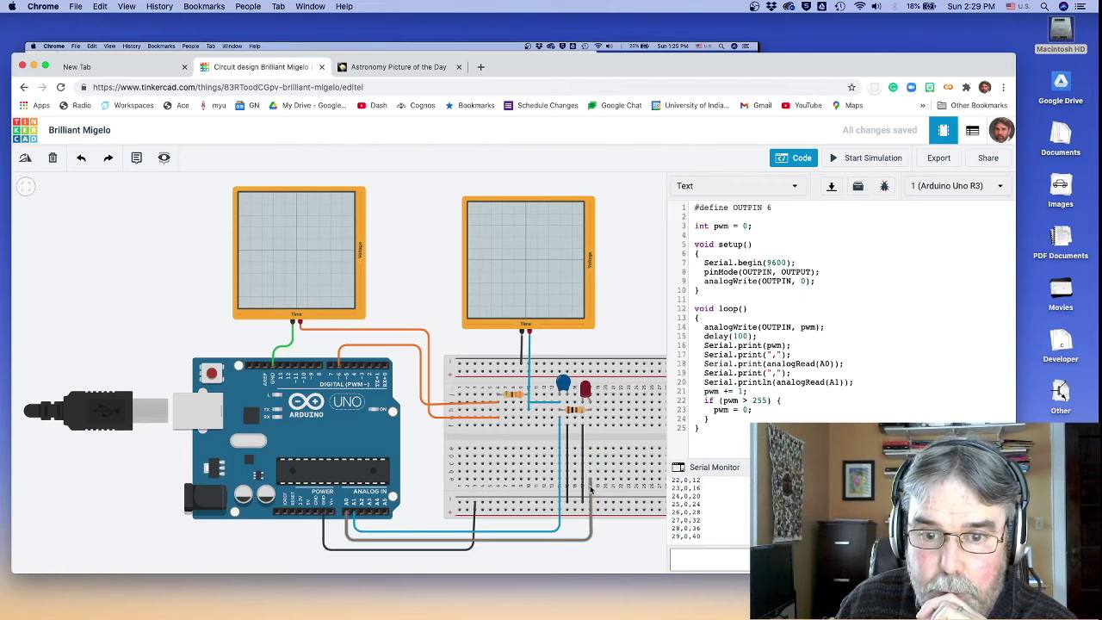
left_click_drag(589, 470, 590, 425)
left_click(738, 442)
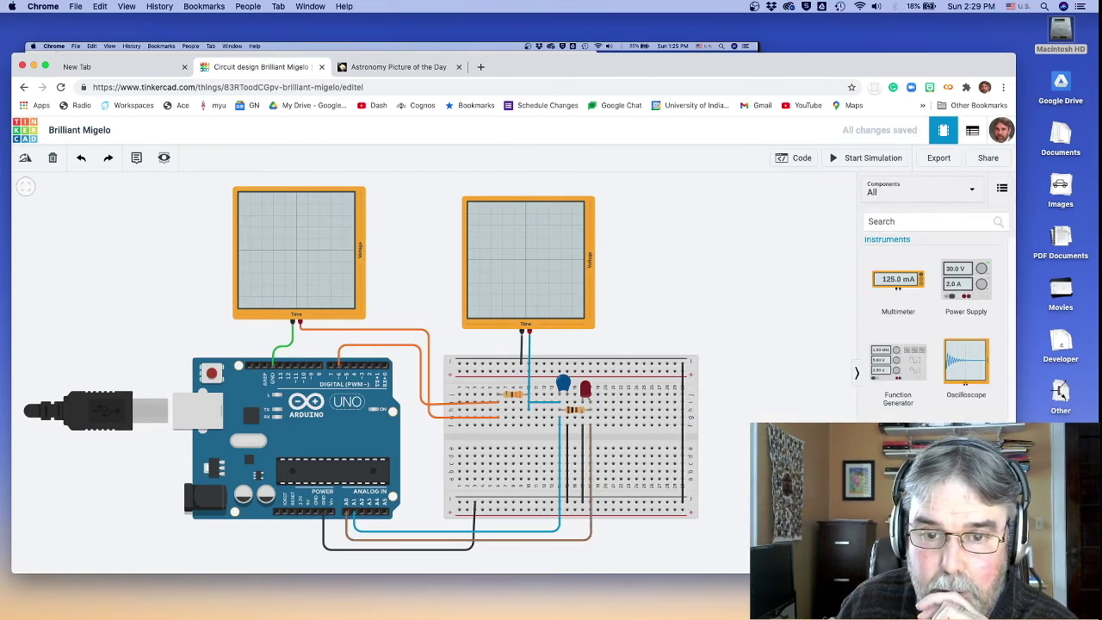
Run the simulation again and display the code with the Serial Monitor to check the printed values
left_click(866, 163)
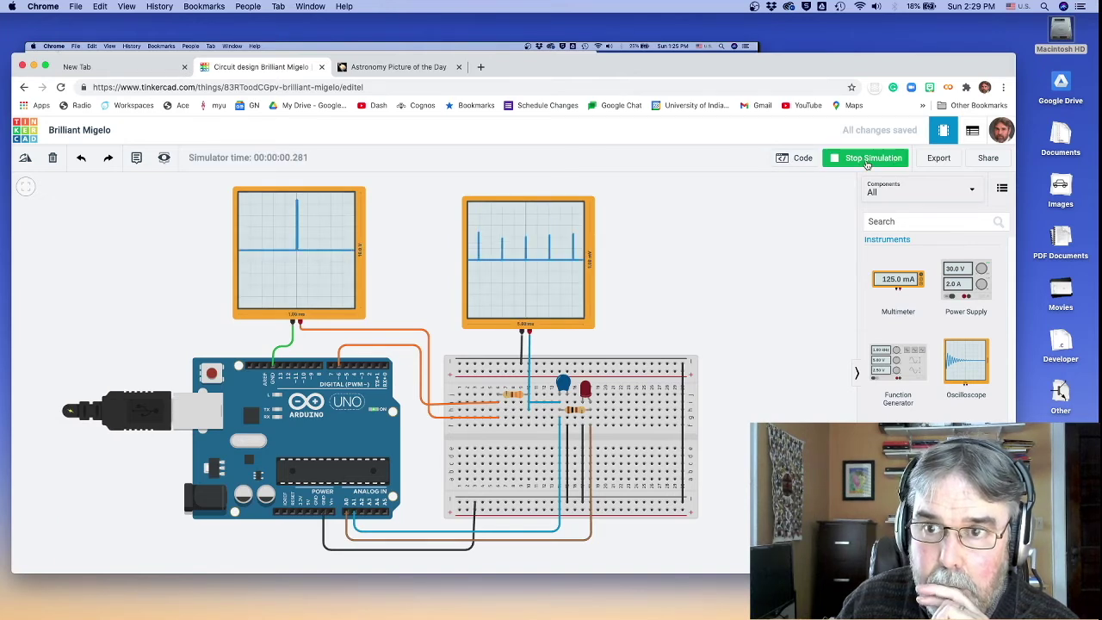
left_click(803, 158)
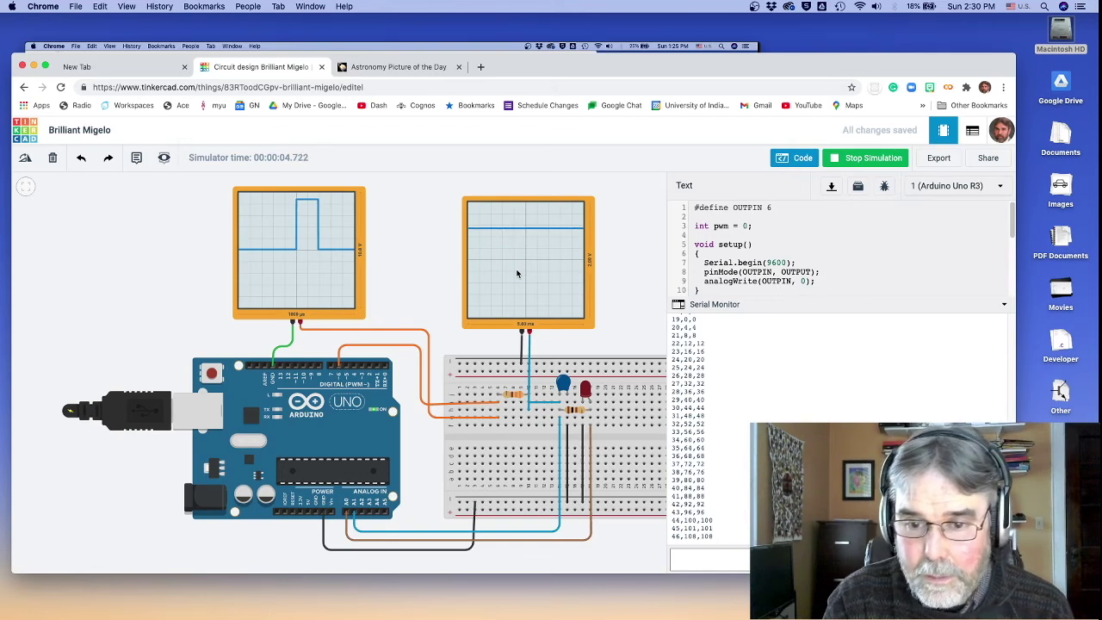
key("super+Tab")
key("super+Tab")
key("super+shift+Tab")
key("super+shift+Tab")
key("super+shift+Tab")
key("super+shift+Tab")
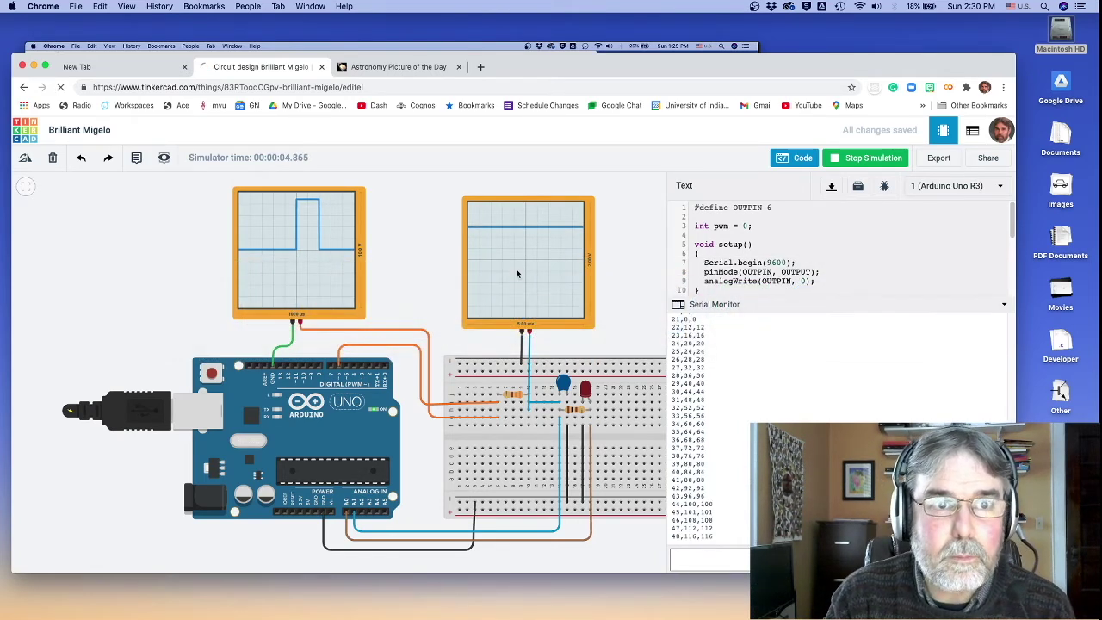
Reload the circuit page and open 3d.spvi.net in a new browser tab
key("super+r")
key("super+t")
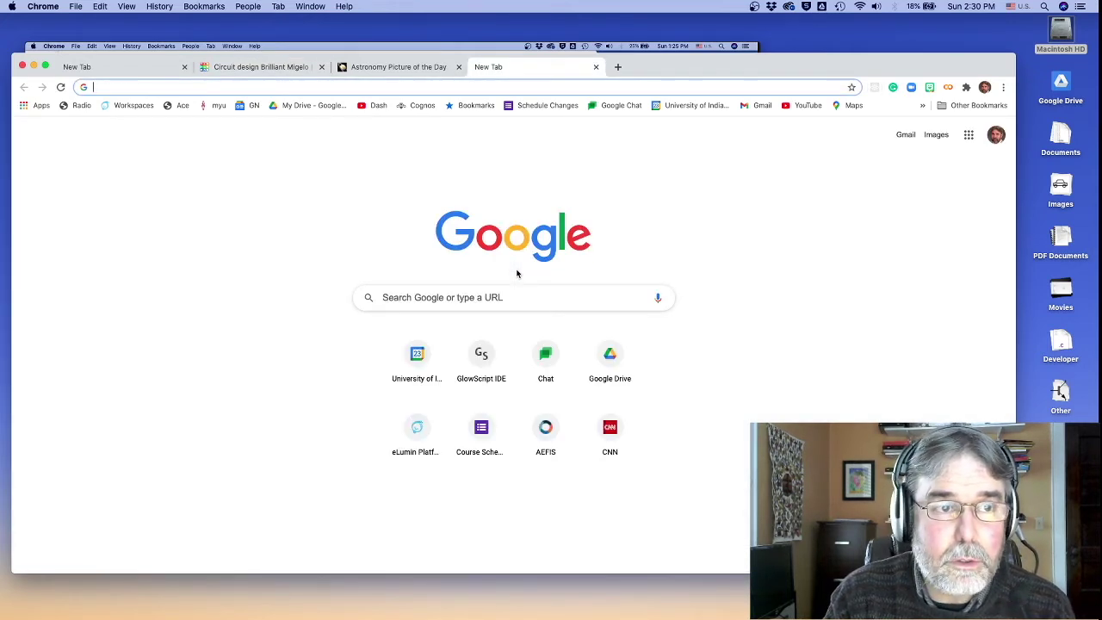
type("3d.spvi.net")
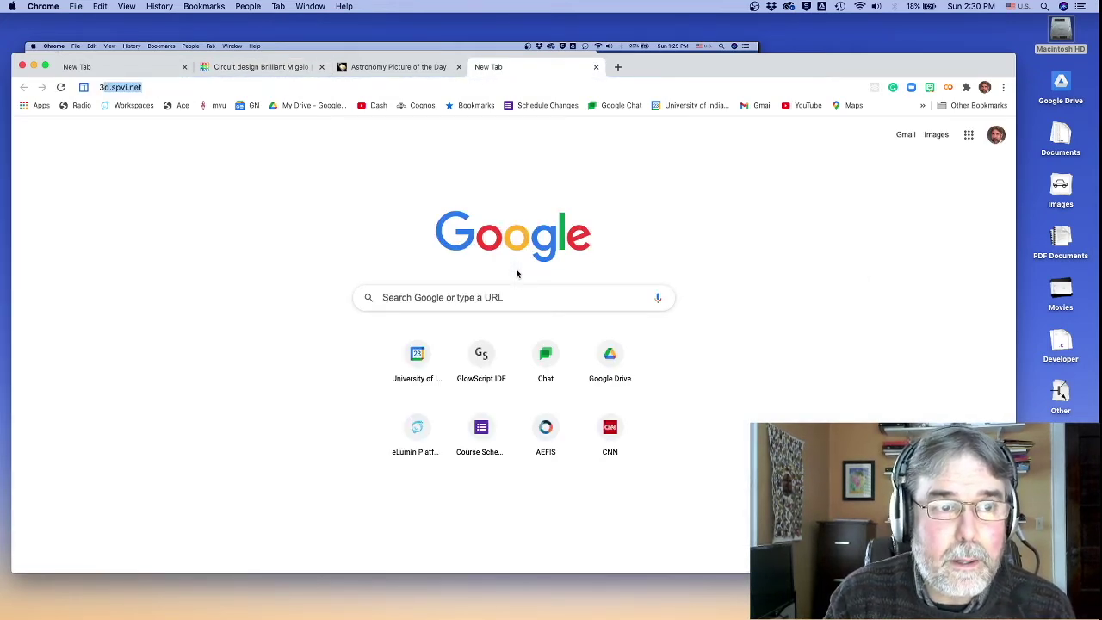
key("Return")
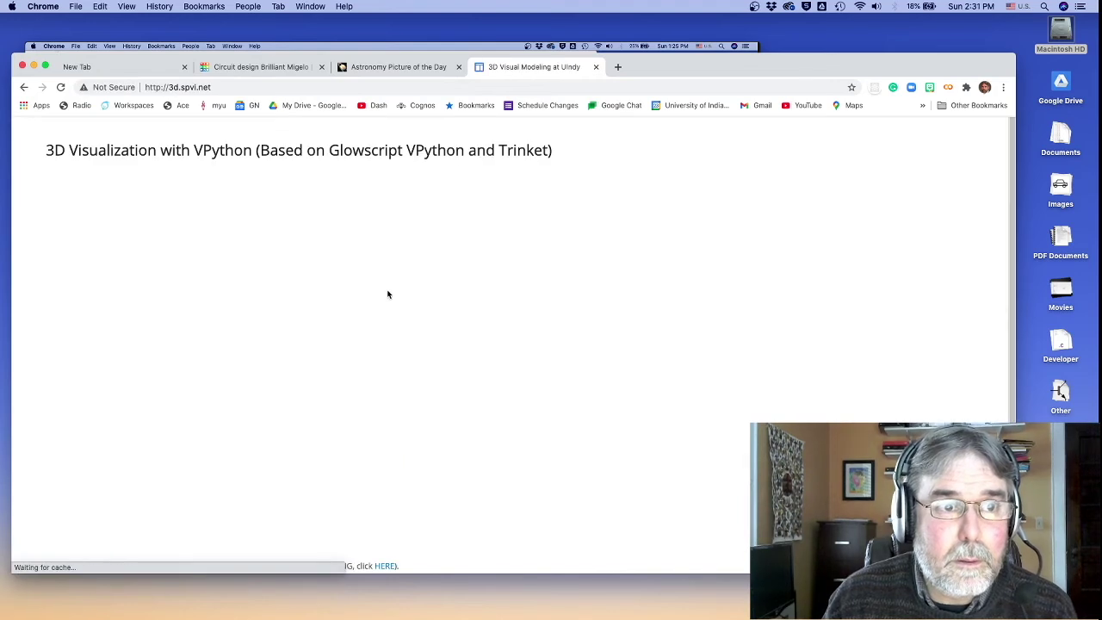
Set the print statement in main.py to print(100*5/1023) and run the program
left_click(169, 272)
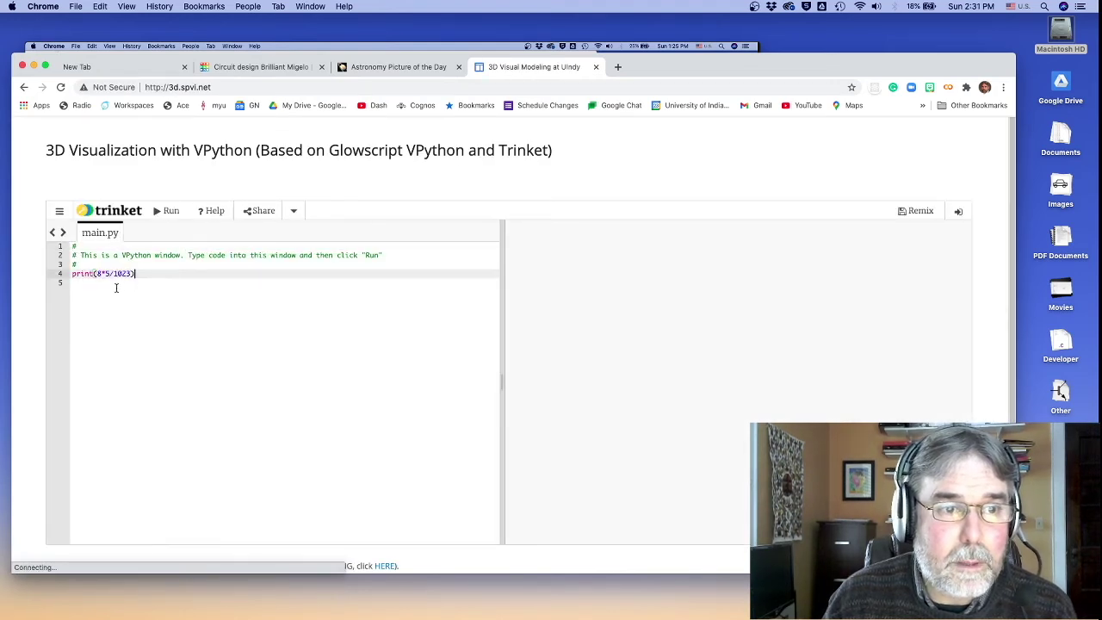
double_click(100, 274)
type("1975")
left_click(105, 273)
type("0*")
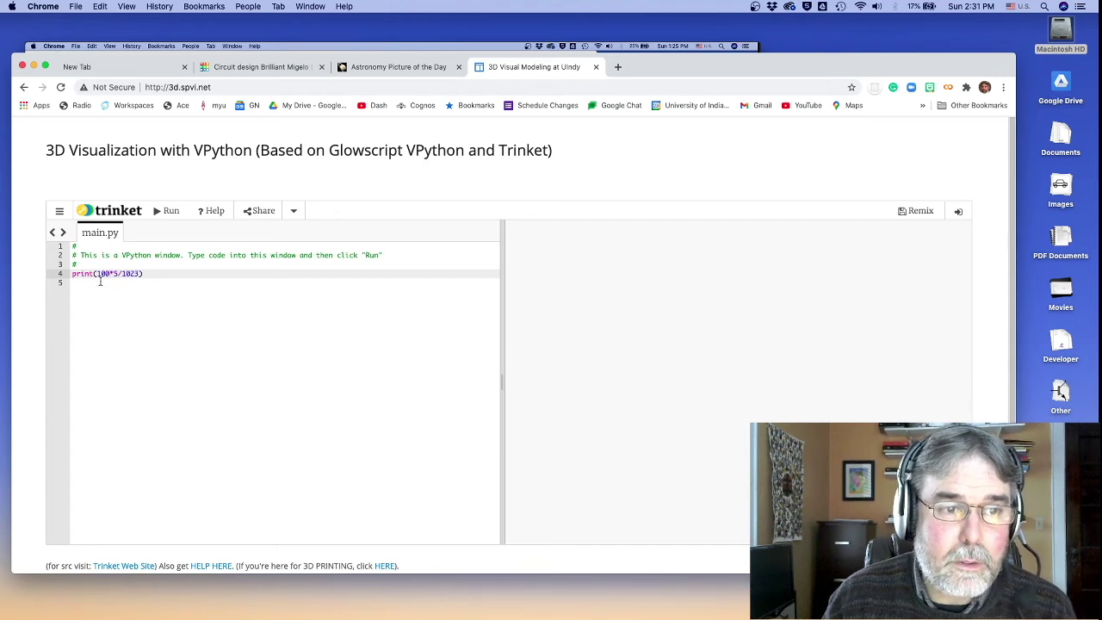
left_click(162, 216)
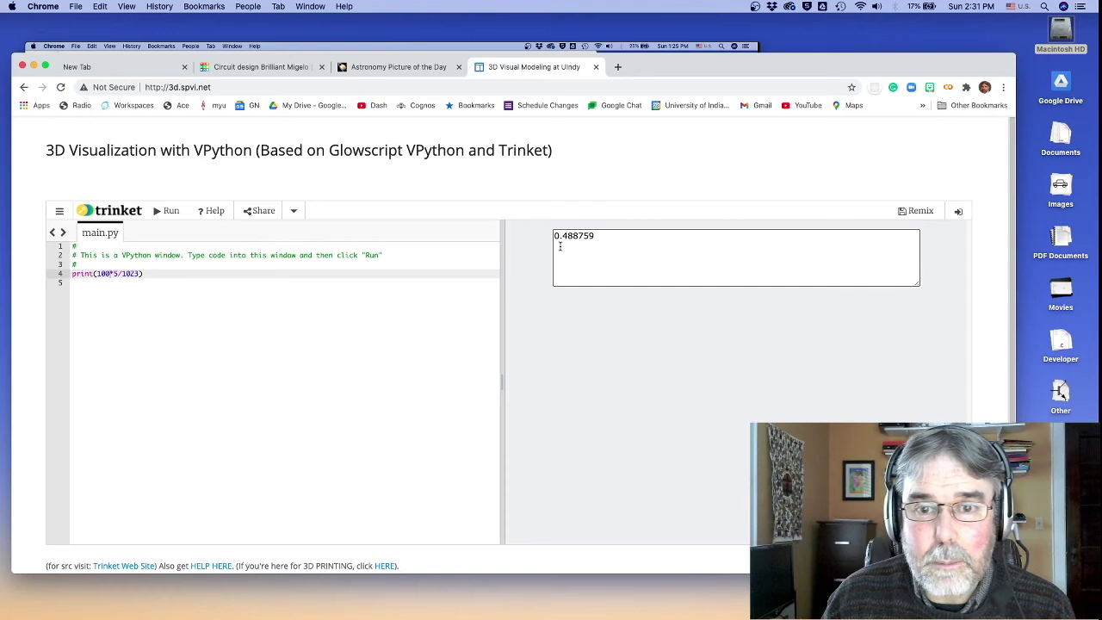
Return to the Tinkercad circuit and show the Arduino code with the Serial Monitor open
left_click(259, 67)
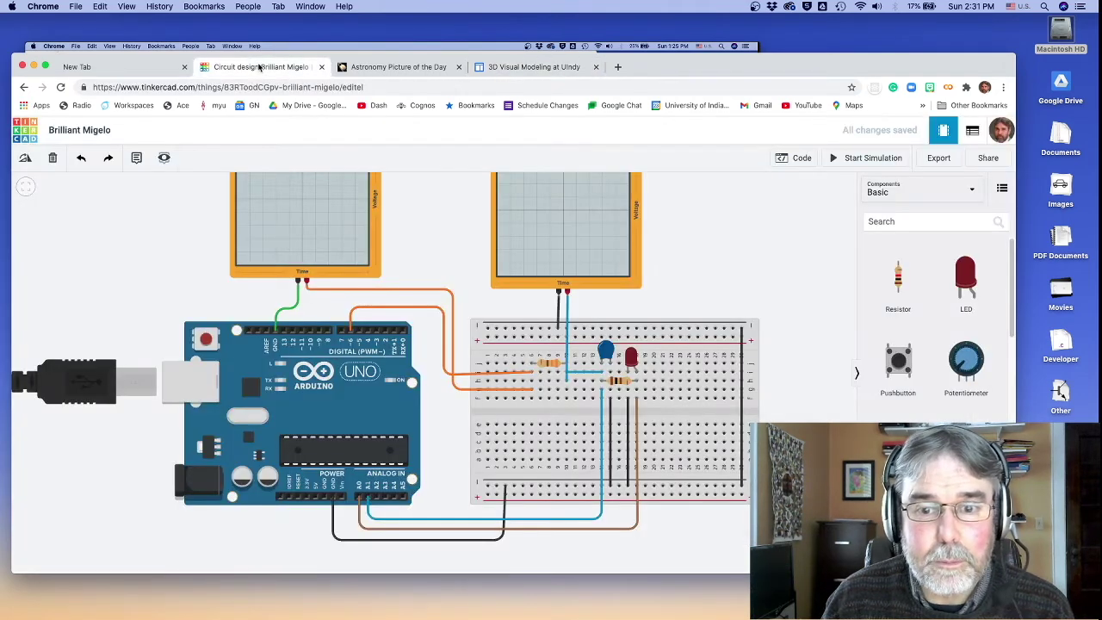
left_click(799, 158)
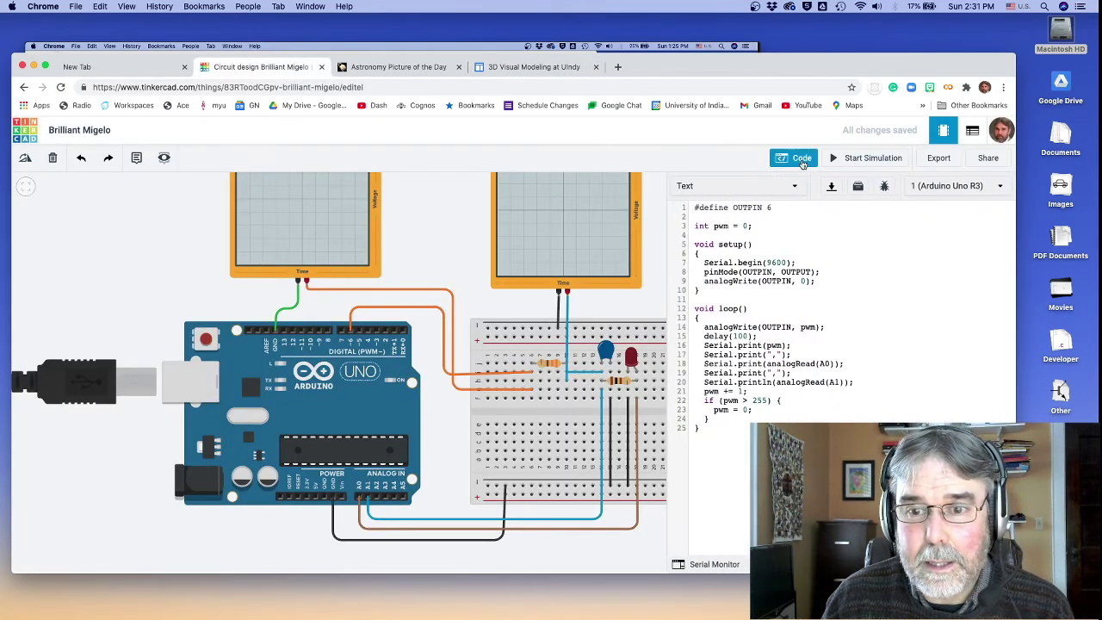
left_click(721, 564)
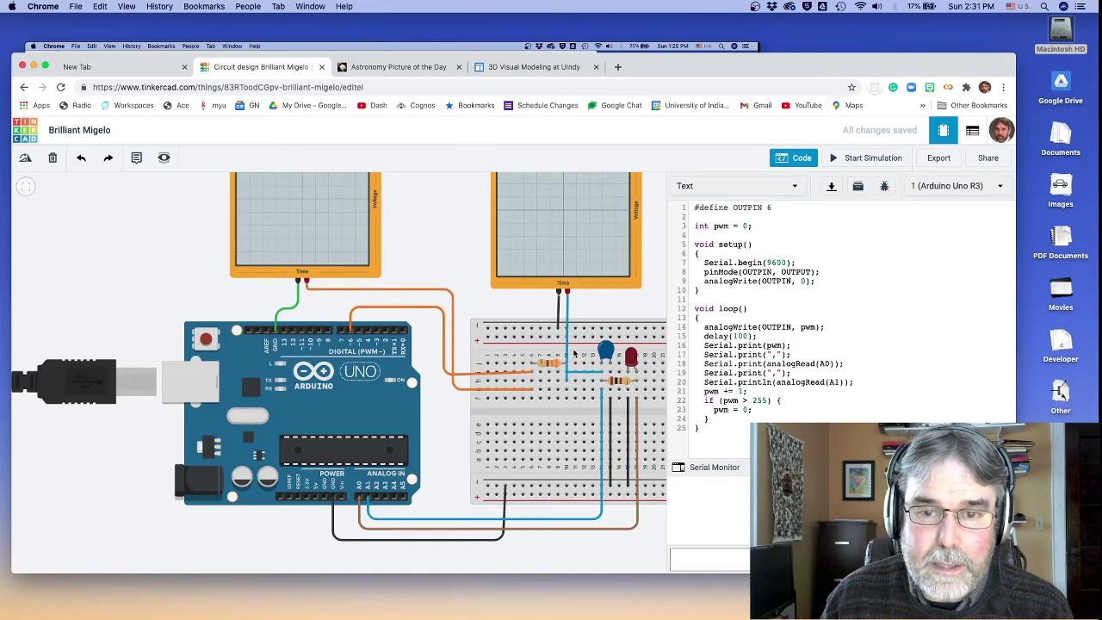
Inspect the properties of the resistor next to the LED, the LED itself and the breadboard
left_click(613, 380)
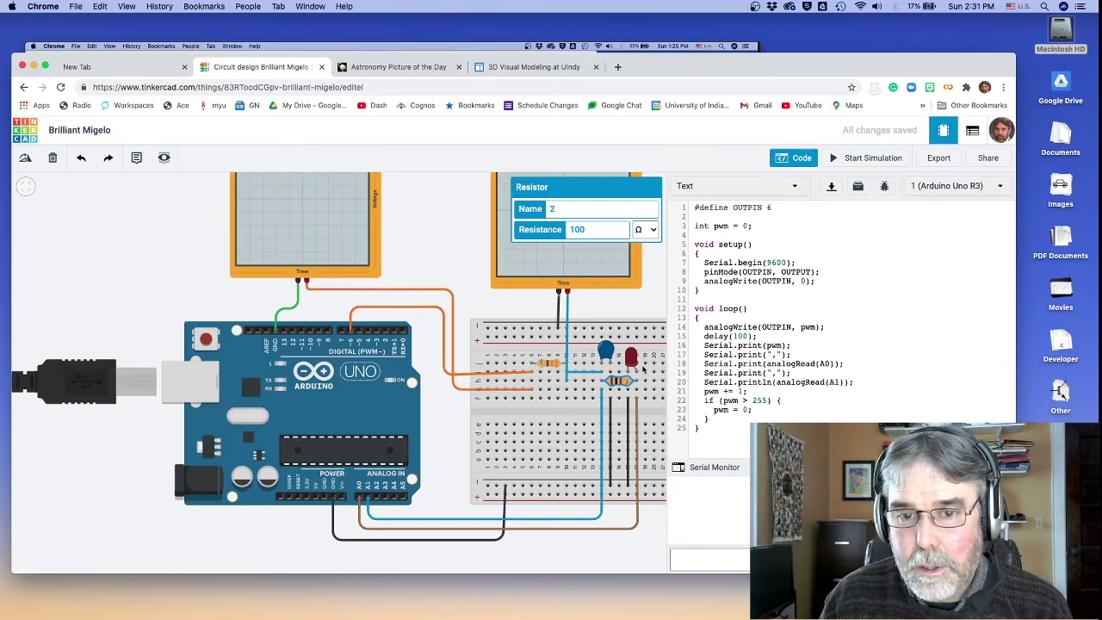
left_click(632, 358)
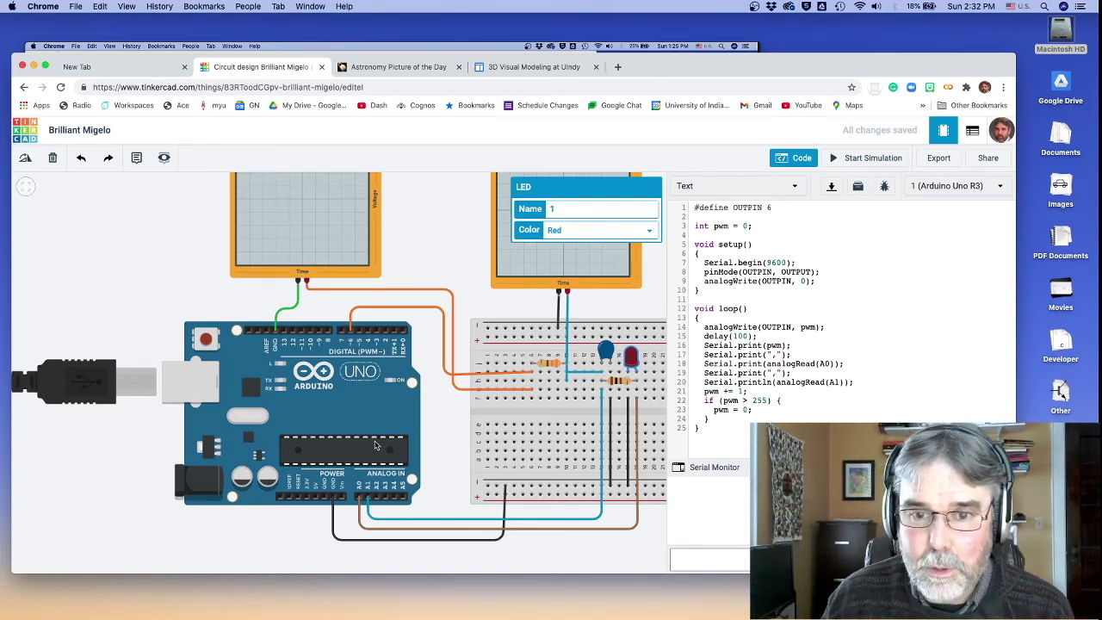
left_click(577, 417)
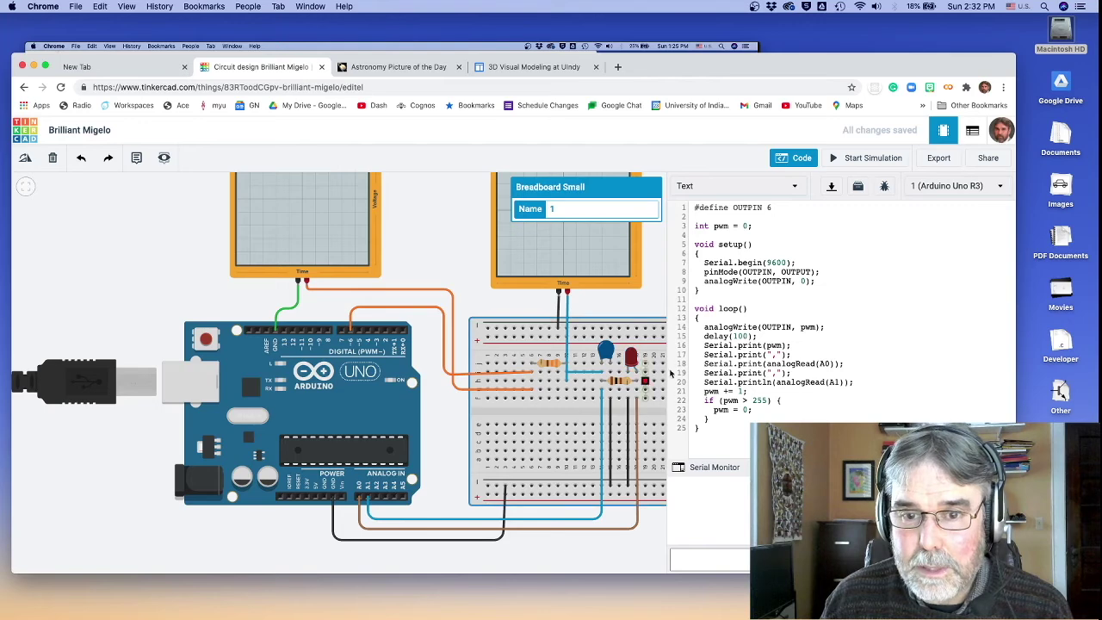